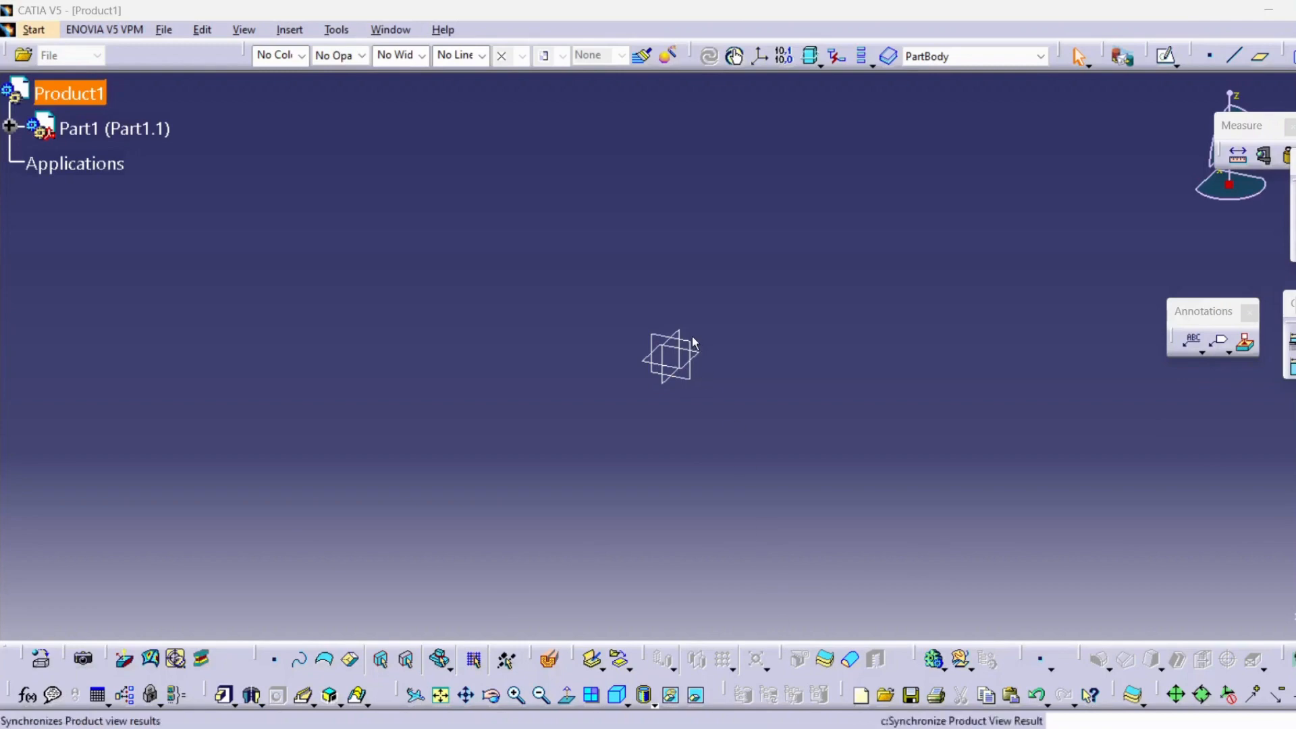
Step: Open a sketch on the yz plane and examine the bracket's shape and dimensions in the reference image 11-3.png
{"action": "left_click", "coordinate": [691, 344]}
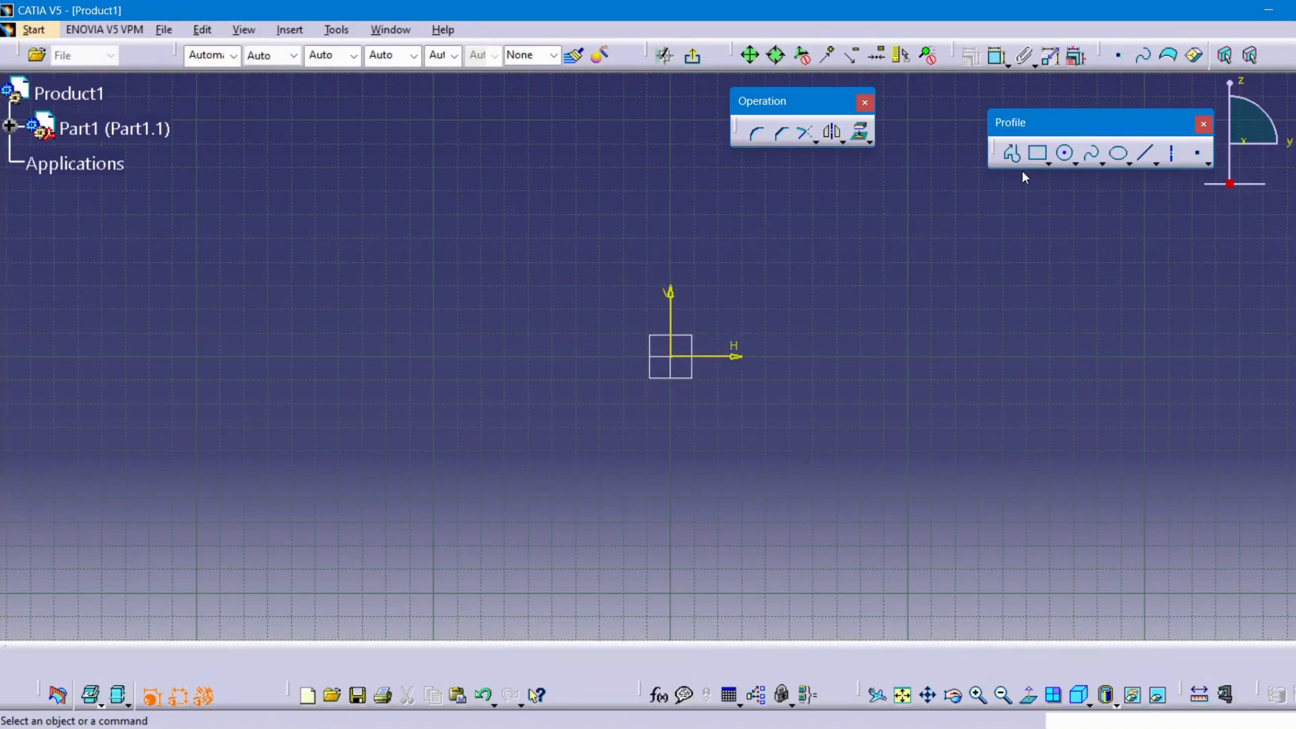
{"action": "key", "text": "alt+Tab"}
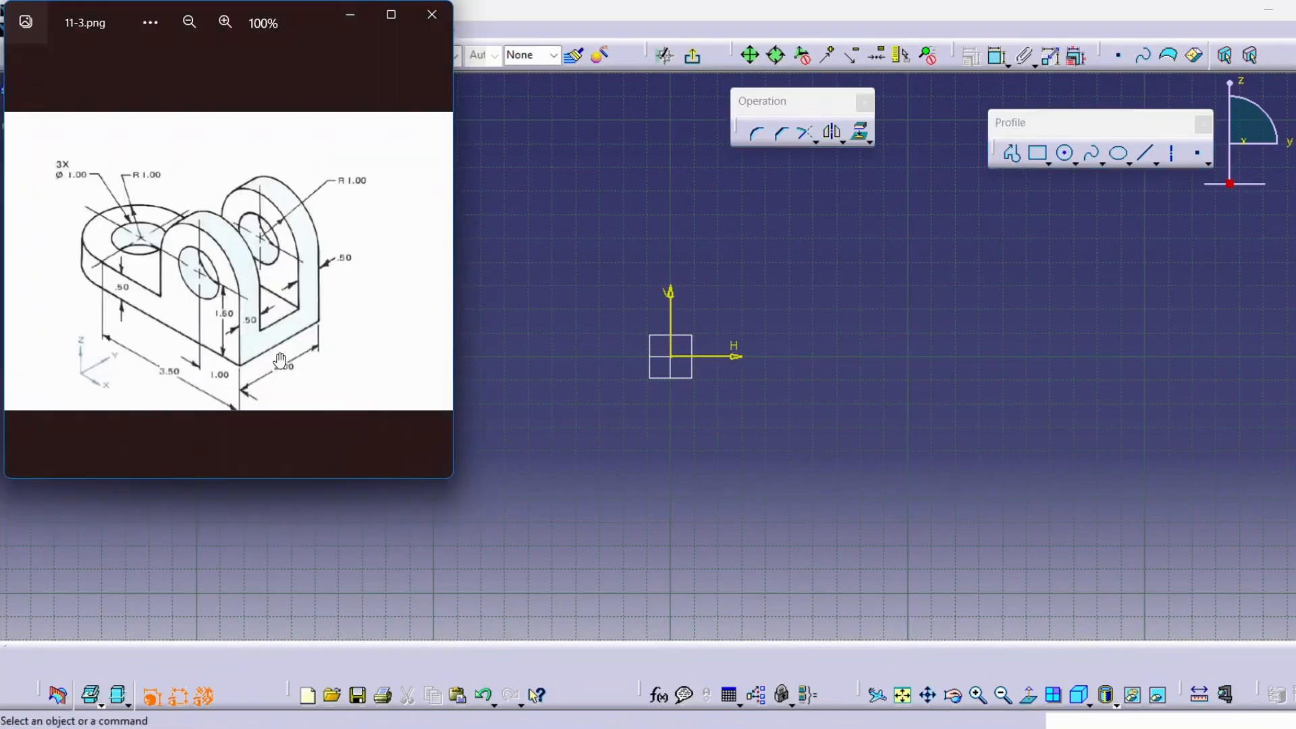
{"action": "left_click_drag", "start_coordinate": [453, 290], "coordinate": [501, 297]}
{"action": "scroll", "coordinate": [273, 286], "scroll_direction": "up", "scroll_amount": 4}
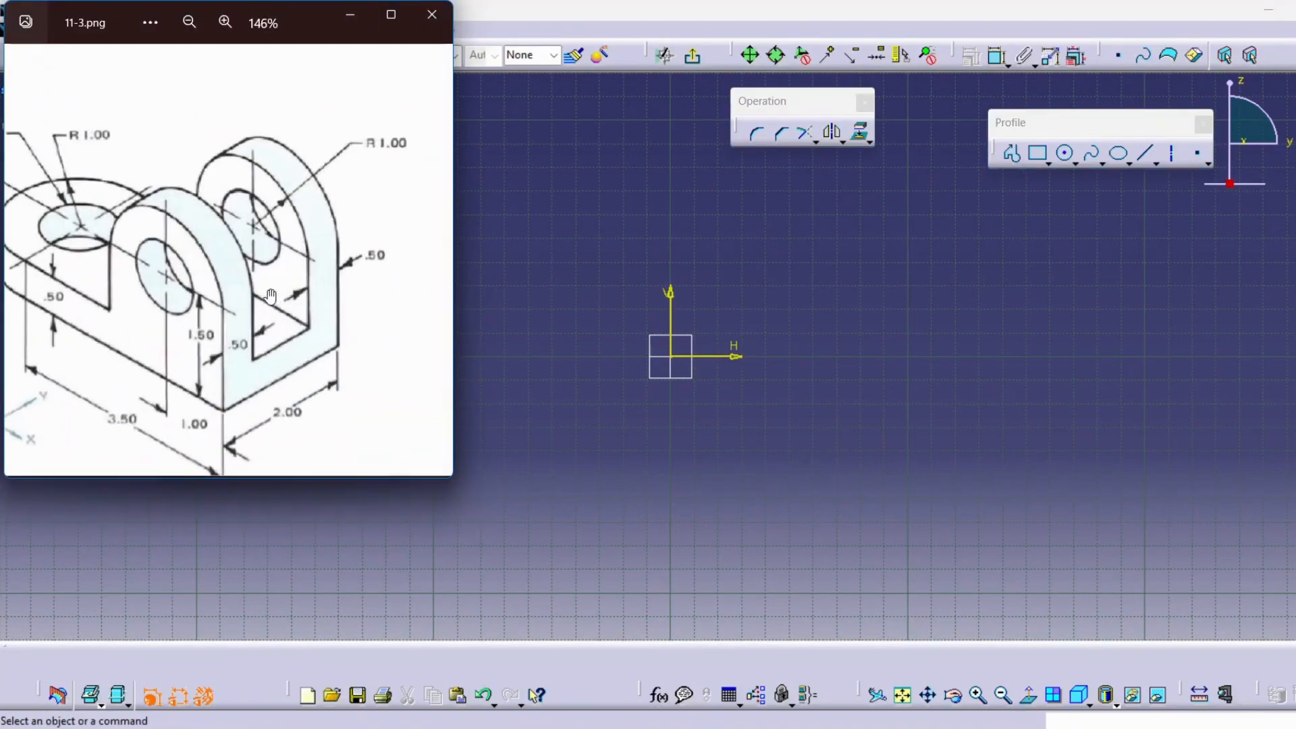
{"action": "scroll", "coordinate": [203, 297], "scroll_direction": "down", "scroll_amount": 5}
{"action": "scroll", "coordinate": [123, 275], "scroll_direction": "up", "scroll_amount": 4}
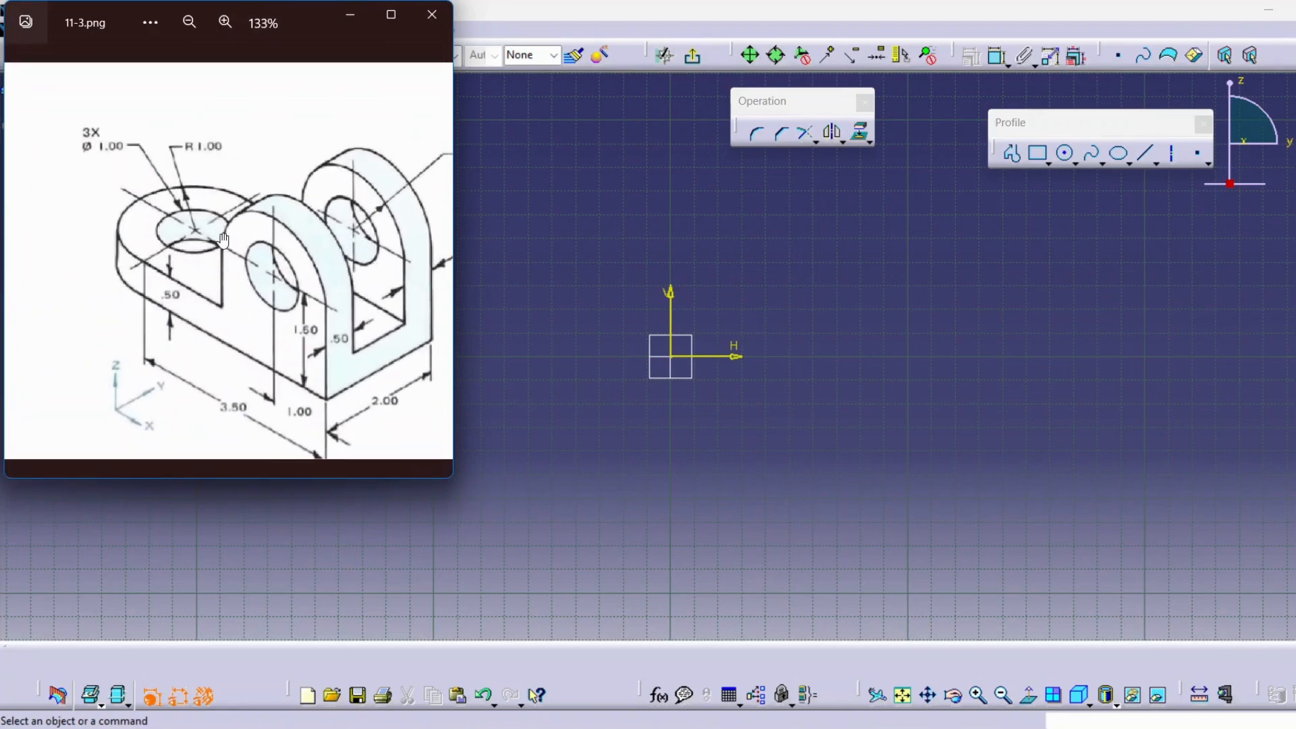
{"action": "scroll", "coordinate": [222, 243], "scroll_direction": "down", "scroll_amount": 2}
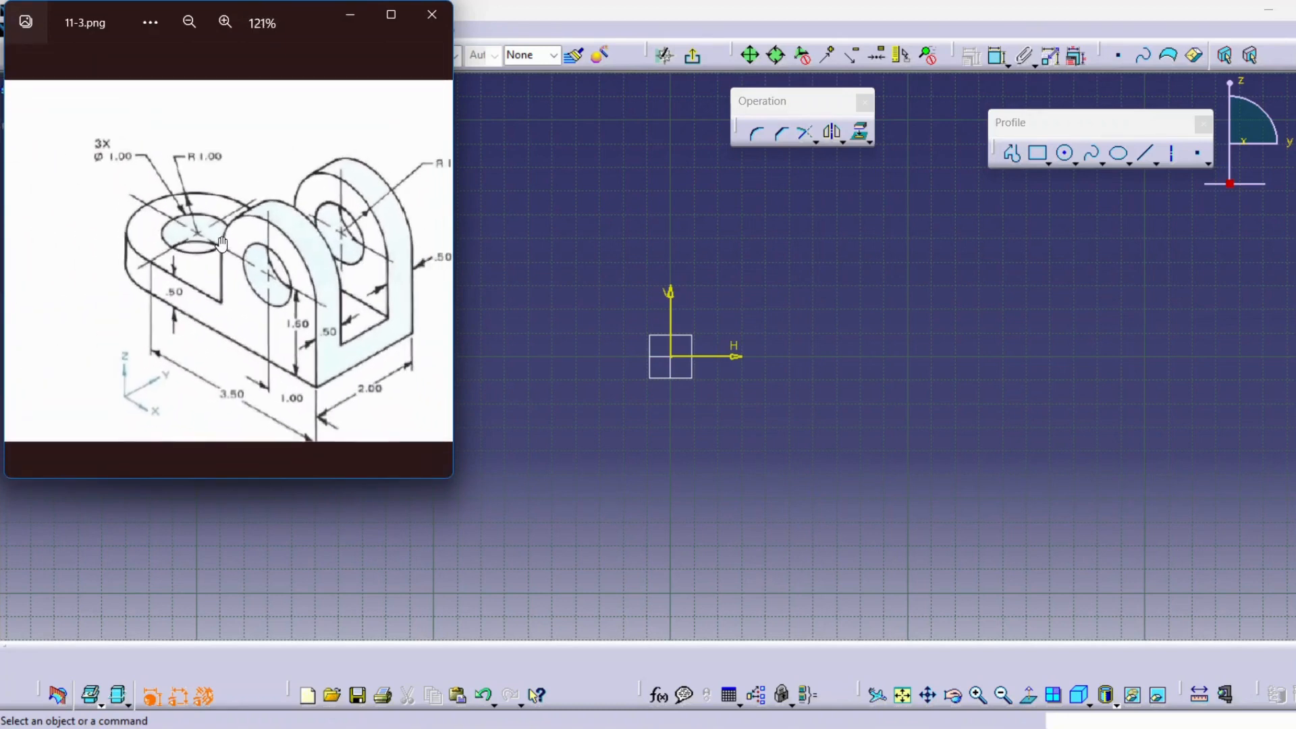
{"action": "left_click", "coordinate": [362, 19]}
Step: Draw a circle centred on the horizontal axis about 99 mm left of the origin and set its diameter to 3 mm
{"action": "left_click", "coordinate": [1065, 153]}
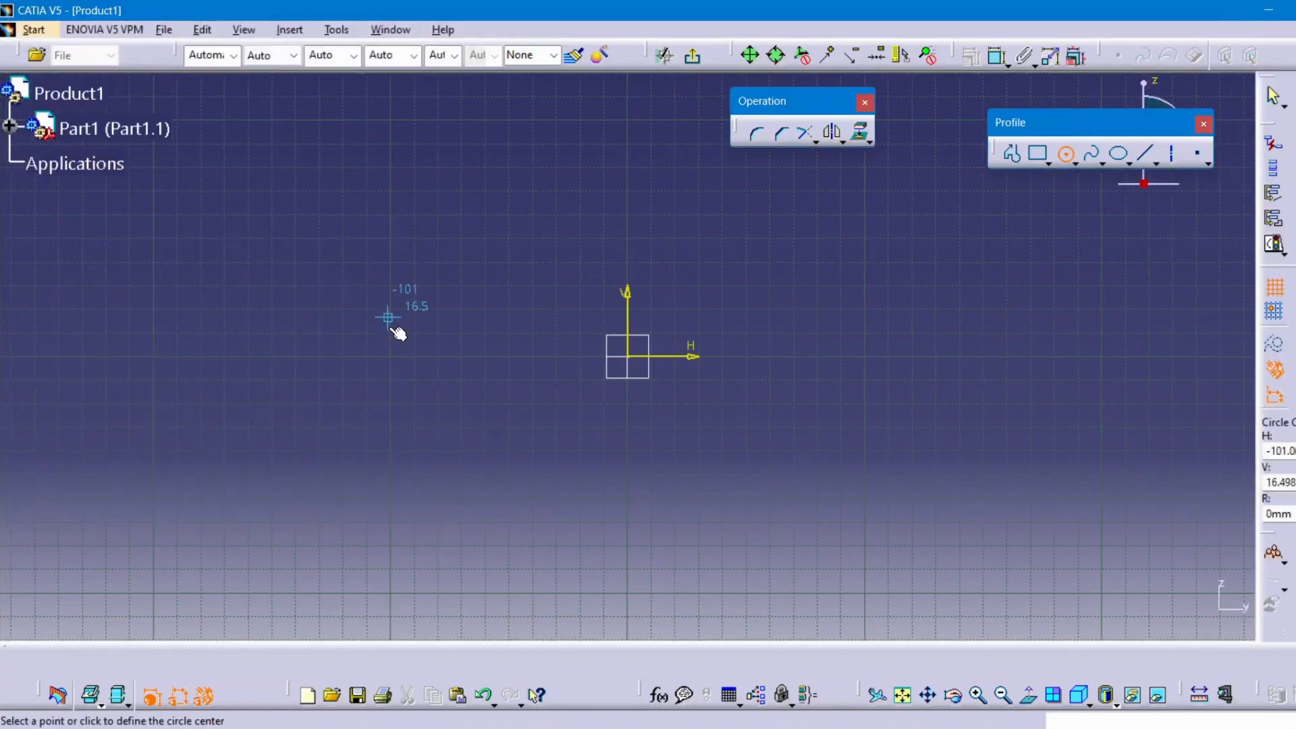
{"action": "left_click", "coordinate": [392, 357]}
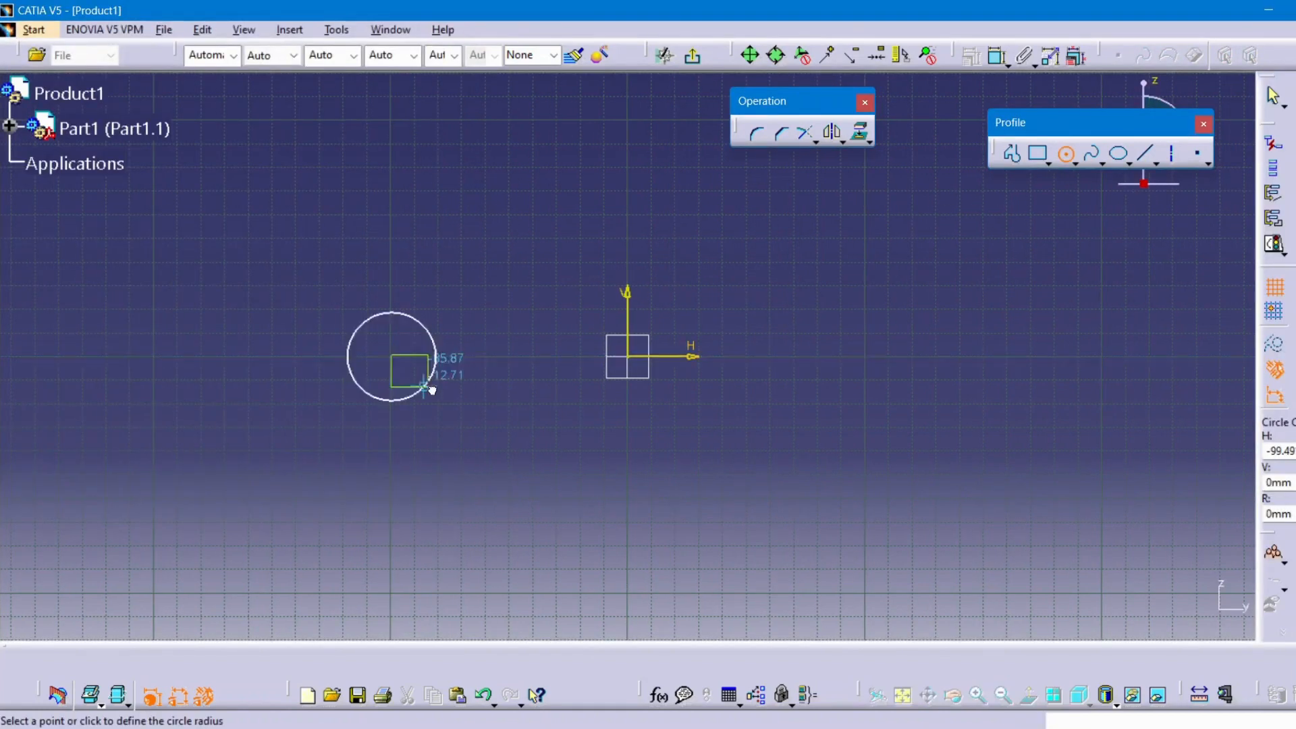
{"action": "left_click", "coordinate": [491, 408]}
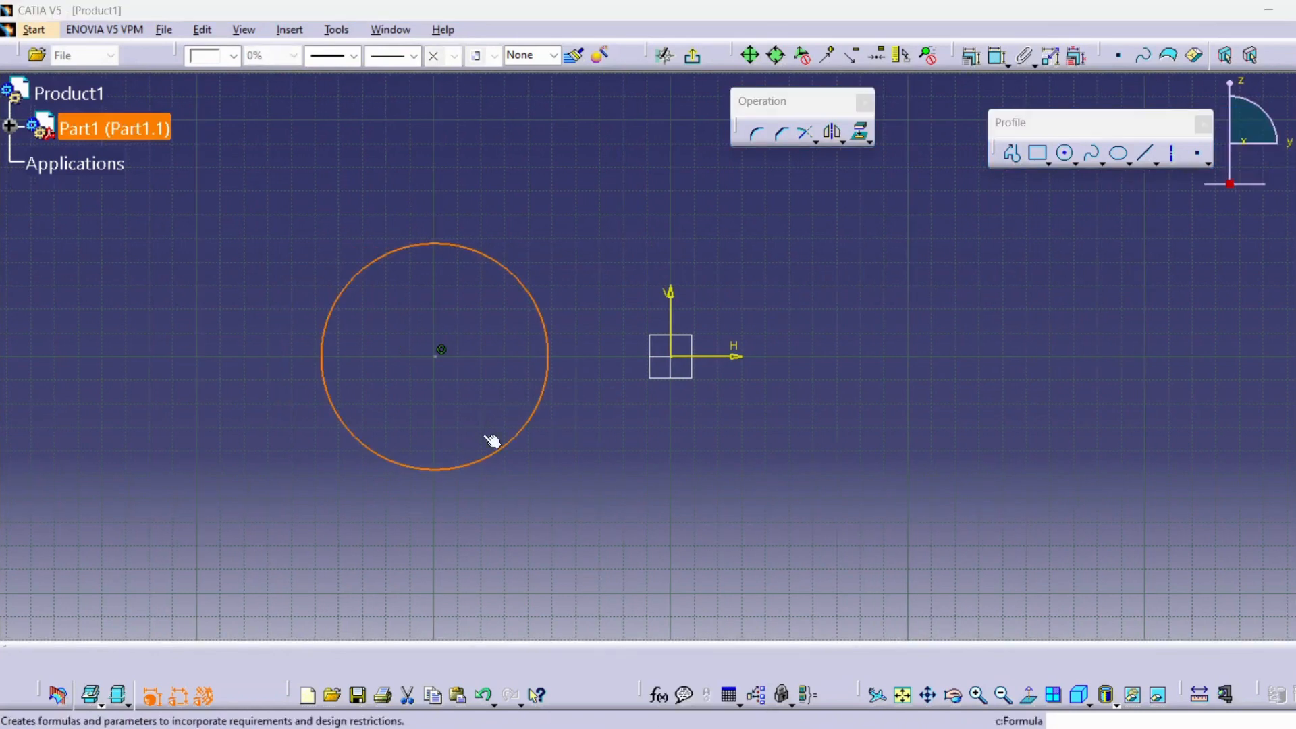
{"action": "left_click", "coordinate": [996, 56]}
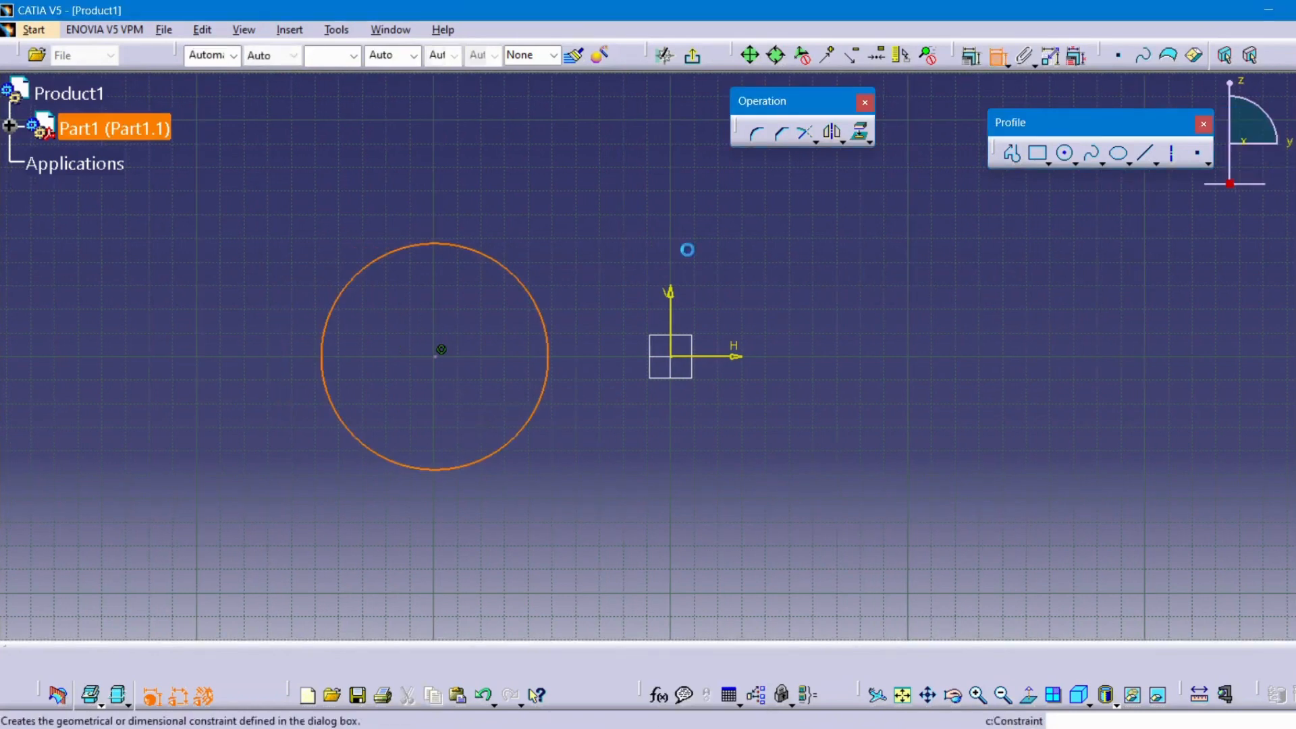
{"action": "left_click", "coordinate": [552, 211]}
{"action": "double_click", "coordinate": [552, 211]}
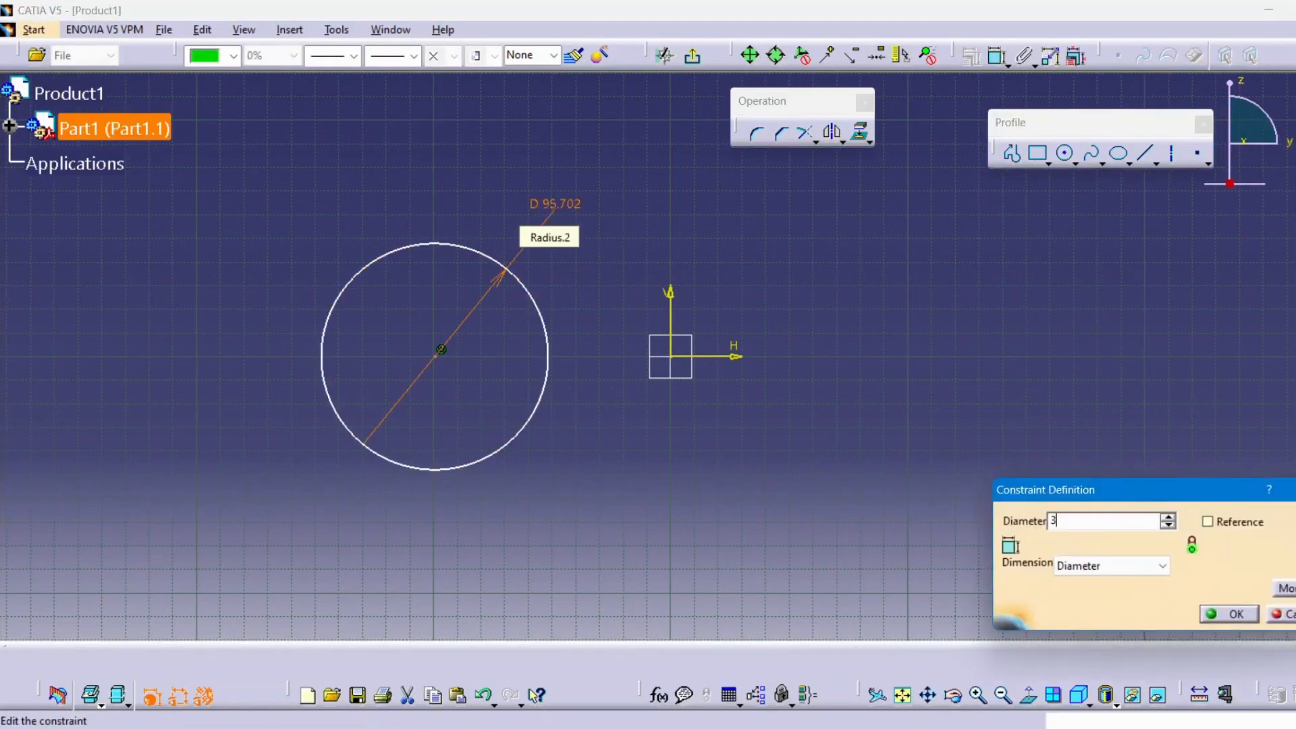
{"action": "key", "text": "Return"}
Step: Move the 3 mm circle along the horizontal axis until it lies close to the origin, on its left side
{"action": "middle_click_drag", "start_coordinate": [460, 359], "coordinate": [475, 180], "text": "ctrl"}
{"action": "middle_click", "coordinate": [251, 335]}
{"action": "middle_click_drag", "start_coordinate": [391, 452], "coordinate": [201, 379], "text": "ctrl"}
{"action": "scroll", "coordinate": [201, 379], "scroll_direction": "up", "scroll_amount": 1}
{"action": "left_click_drag", "start_coordinate": [180, 378], "coordinate": [810, 378]}
{"action": "scroll", "coordinate": [936, 354], "scroll_direction": "up", "scroll_amount": 1}
{"action": "middle_click_drag", "start_coordinate": [943, 402], "coordinate": [568, 425], "text": "ctrl"}
{"action": "middle_click_drag", "start_coordinate": [568, 426], "coordinate": [564, 351], "text": "ctrl"}
{"action": "scroll", "coordinate": [564, 351], "scroll_direction": "up", "scroll_amount": 1}
{"action": "middle_click_drag", "start_coordinate": [118, 608], "coordinate": [27, 462]}
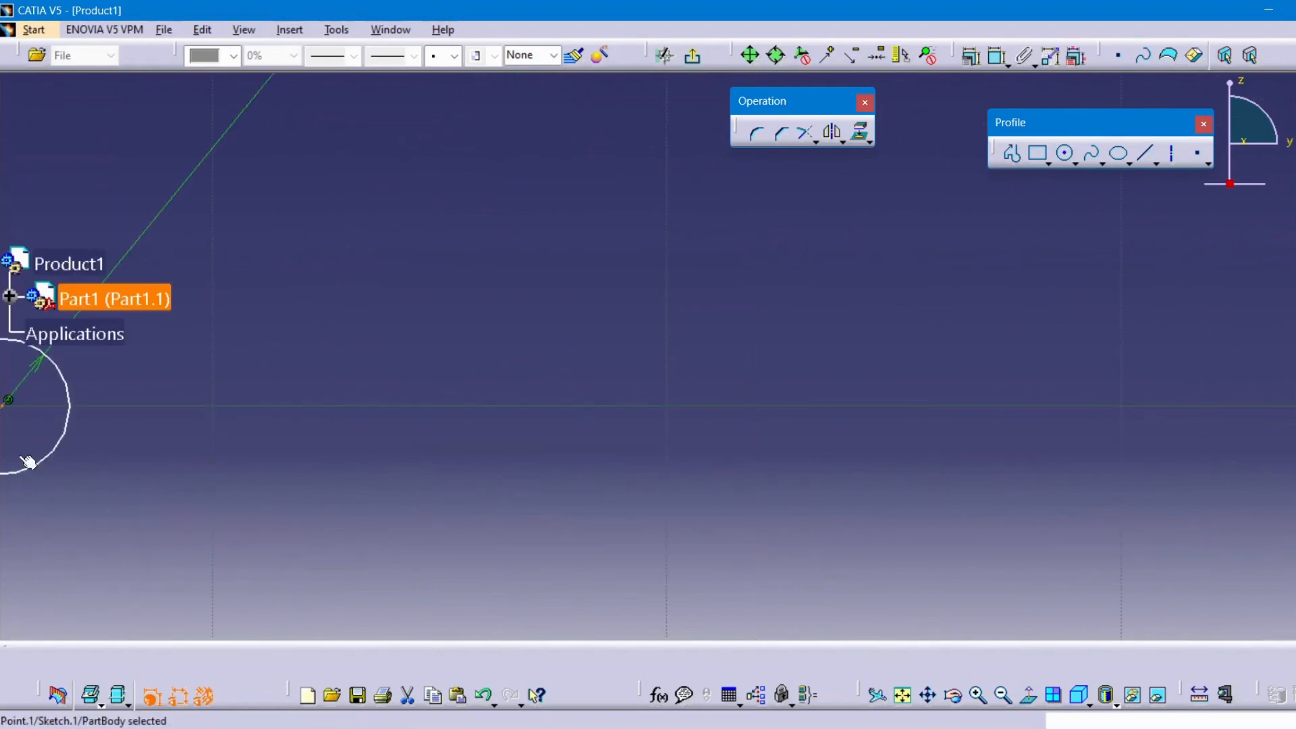
{"action": "left_click_drag", "start_coordinate": [3, 408], "coordinate": [1083, 353]}
{"action": "middle_click_drag", "start_coordinate": [1213, 375], "coordinate": [521, 432]}
{"action": "scroll", "coordinate": [521, 432], "scroll_direction": "up", "scroll_amount": 1}
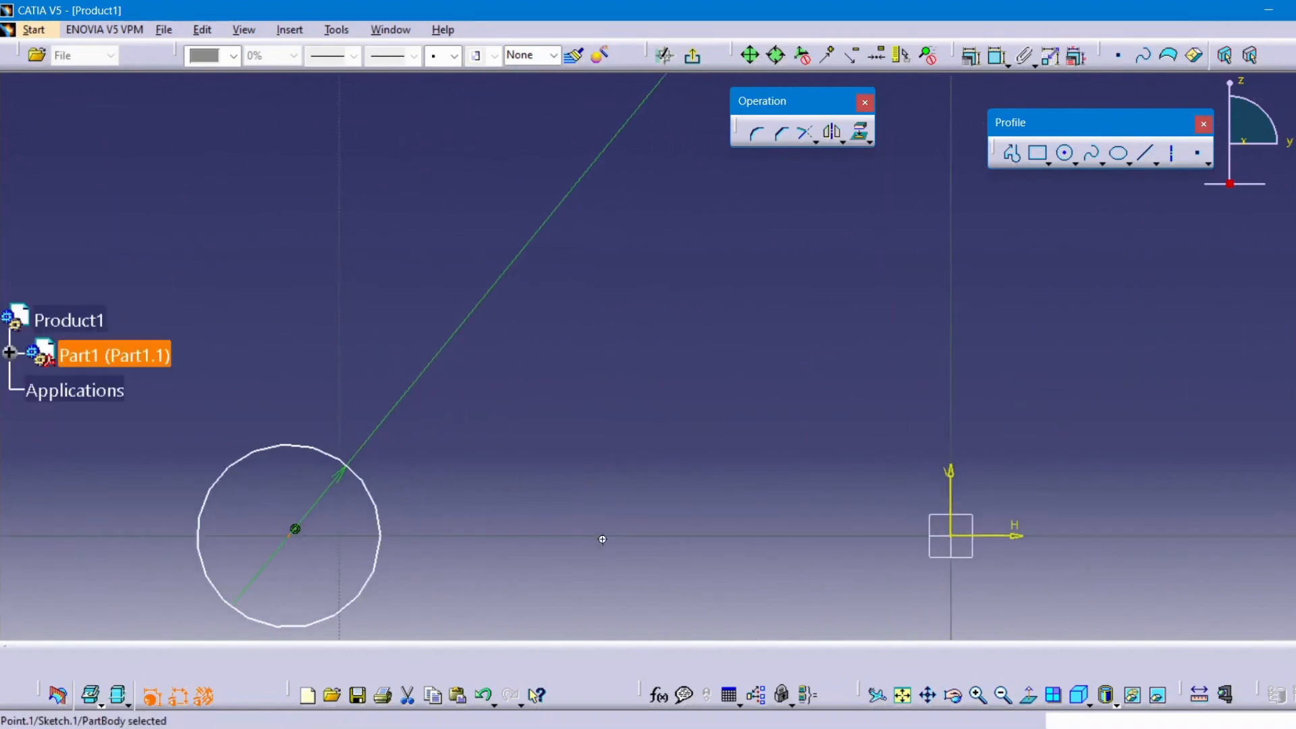
{"action": "mouse_move", "coordinate": [602, 538]}
{"action": "middle_mouse_down"}
{"action": "mouse_move", "coordinate": [556, 367]}
{"action": "mouse_move", "coordinate": [635, 467]}
{"action": "mouse_move", "coordinate": [652, 553]}
{"action": "middle_mouse_up"}
{"action": "left_click", "coordinate": [599, 350]}
{"action": "middle_click_drag", "start_coordinate": [683, 444], "coordinate": [612, 488]}
{"action": "middle_click_drag", "start_coordinate": [613, 489], "coordinate": [587, 297], "text": "ctrl"}
{"action": "middle_click_drag", "start_coordinate": [538, 467], "coordinate": [560, 393]}
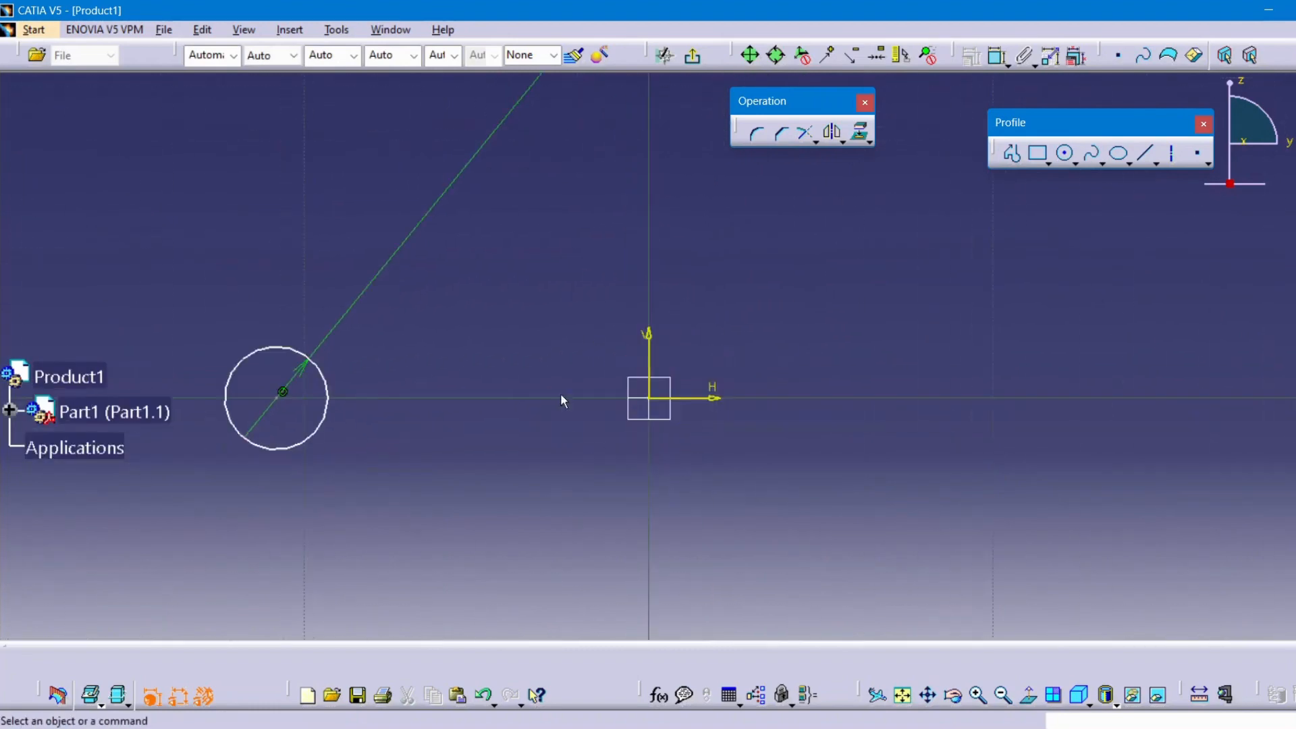
{"action": "middle_click_drag", "start_coordinate": [352, 538], "coordinate": [403, 491]}
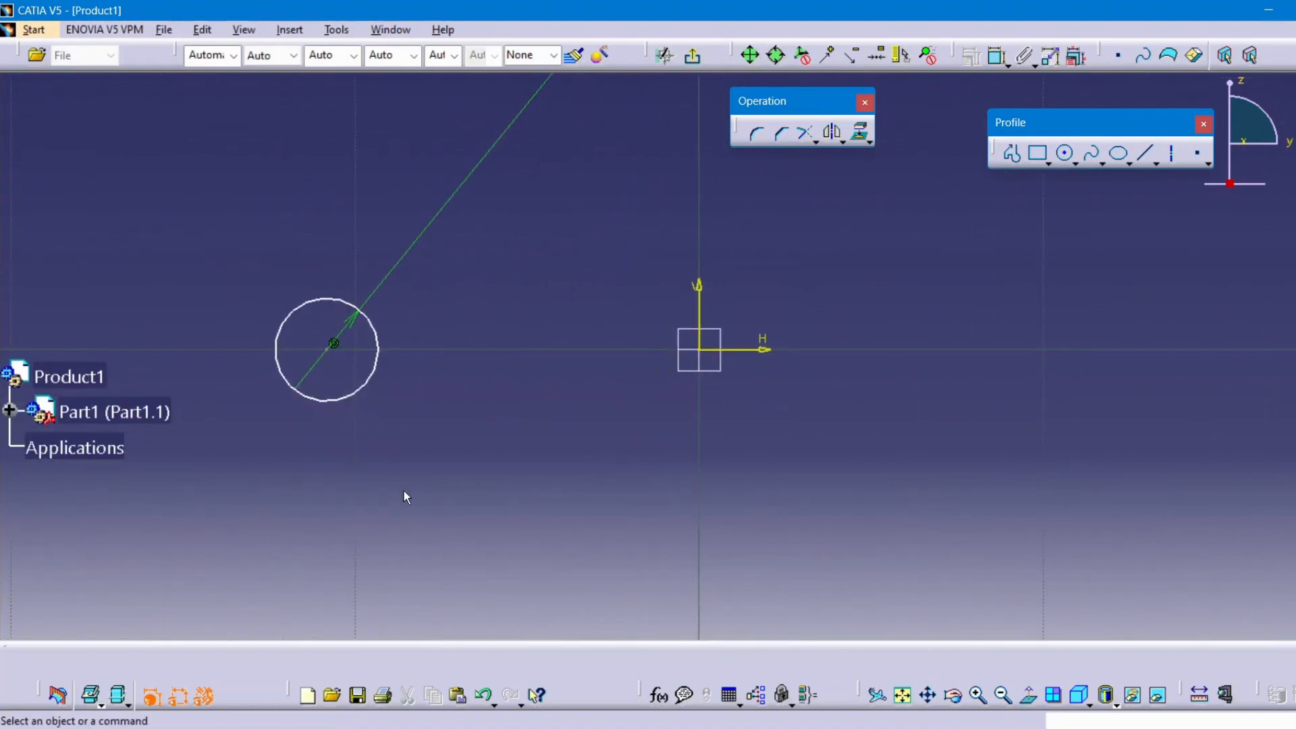
Step: Sketch a rectangle about 6 mm wide and 4.7 mm high between the circle and the vertical axis
{"action": "left_click", "coordinate": [1037, 153]}
{"action": "left_click", "coordinate": [353, 305]}
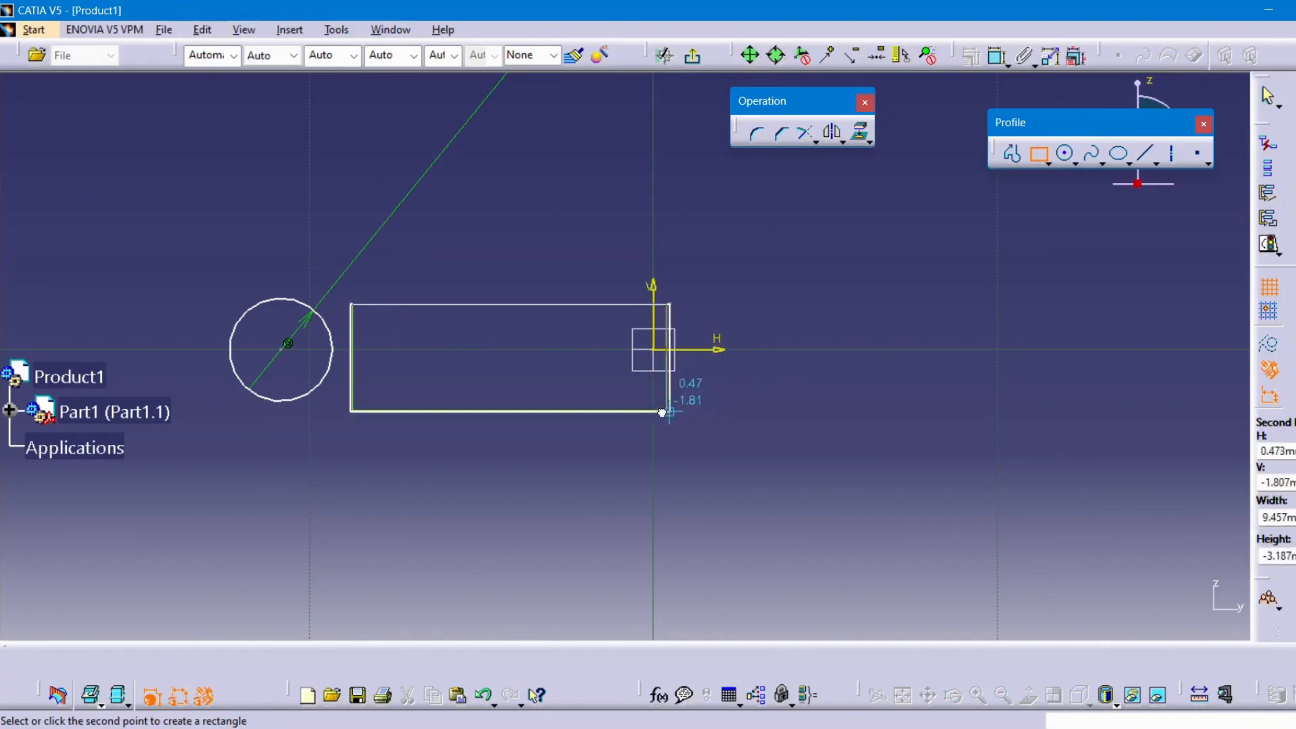
{"action": "left_click", "coordinate": [555, 463]}
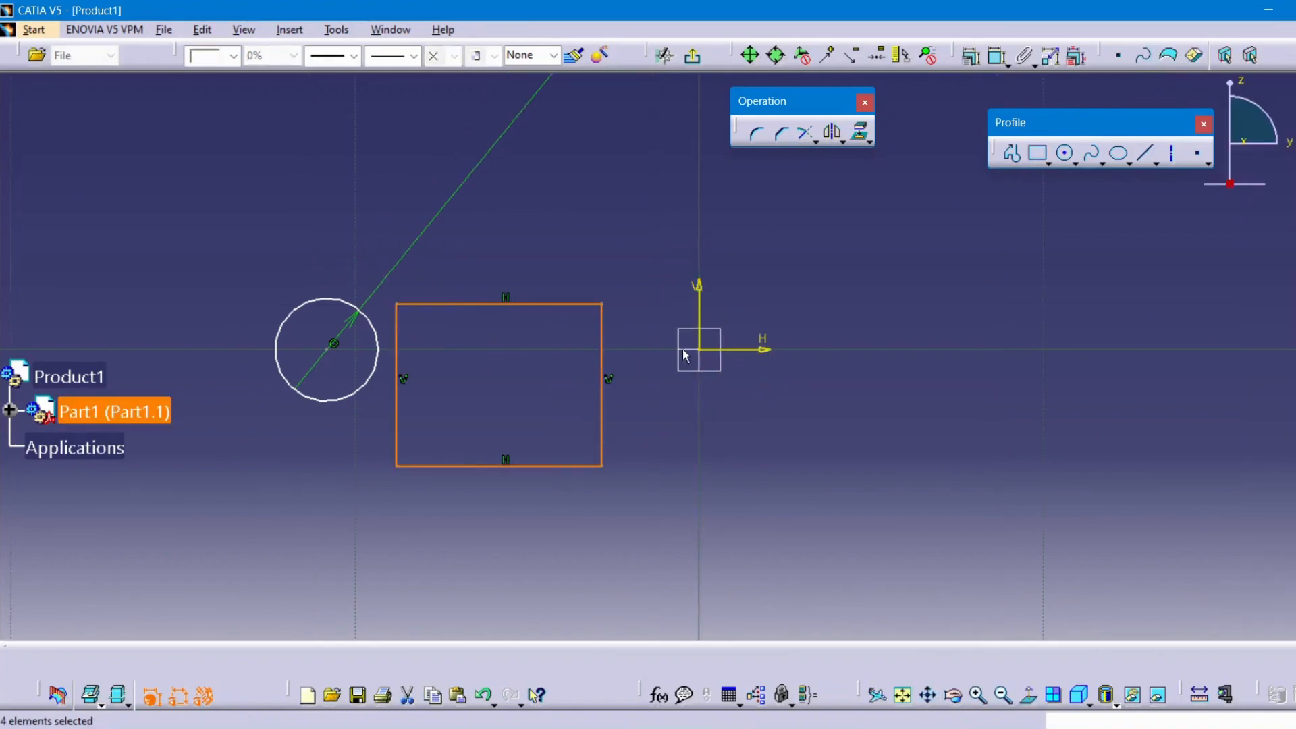
Step: Constrain the rectangle's right edge to the vertical axis with an offset of 0 mm
{"action": "left_click", "coordinate": [997, 56]}
{"action": "left_click", "coordinate": [701, 316]}
{"action": "left_click", "coordinate": [607, 343]}
{"action": "left_click", "coordinate": [698, 422]}
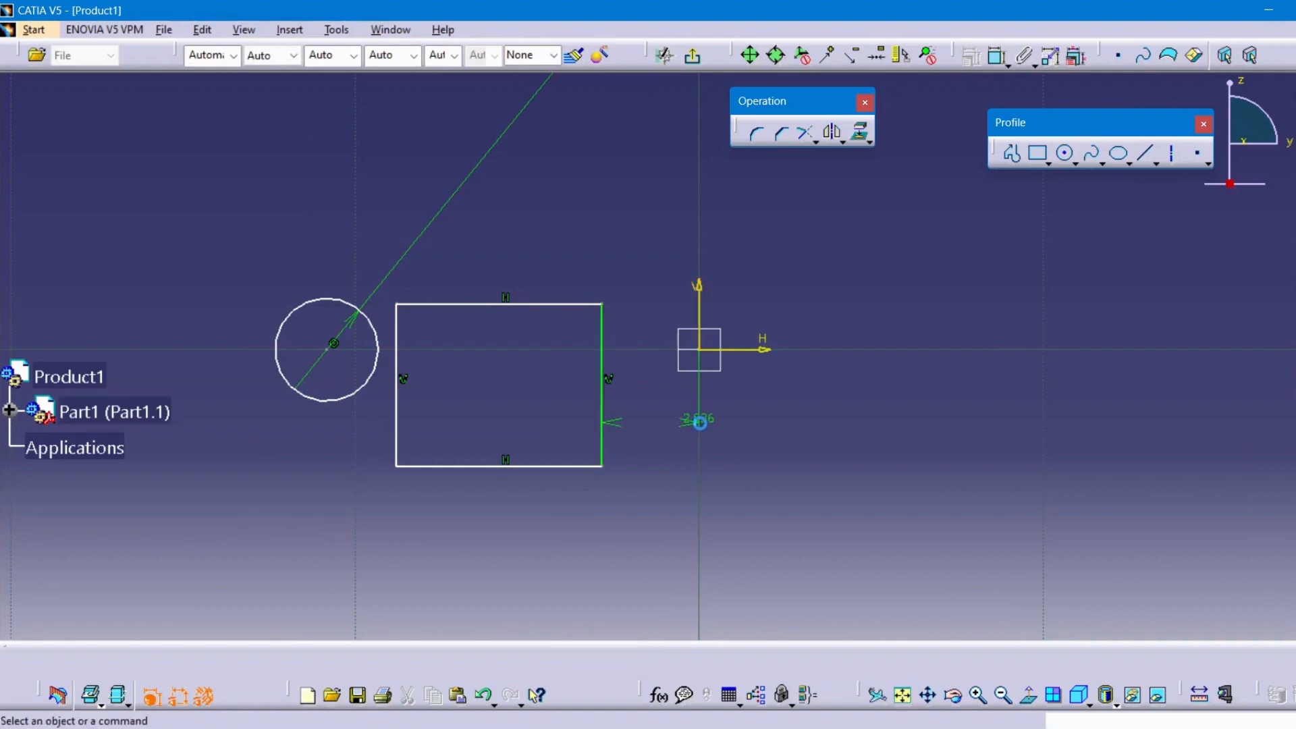
{"action": "double_click", "coordinate": [698, 422]}
{"action": "type", "text": "0"}
{"action": "key", "text": "Return"}
{"action": "left_click", "coordinate": [1113, 353]}
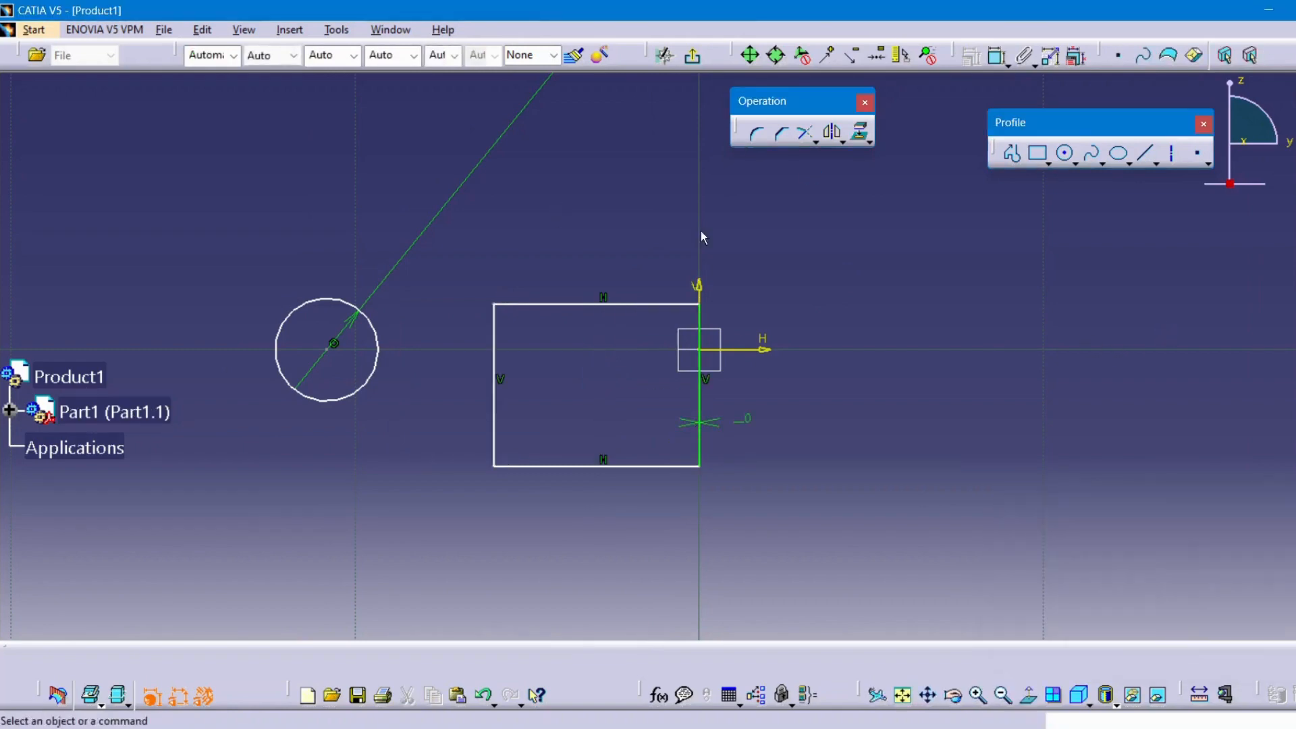
Step: Dimension the rectangle's height between its upper and lower edges and set it to 9 mm
{"action": "left_click", "coordinate": [998, 56]}
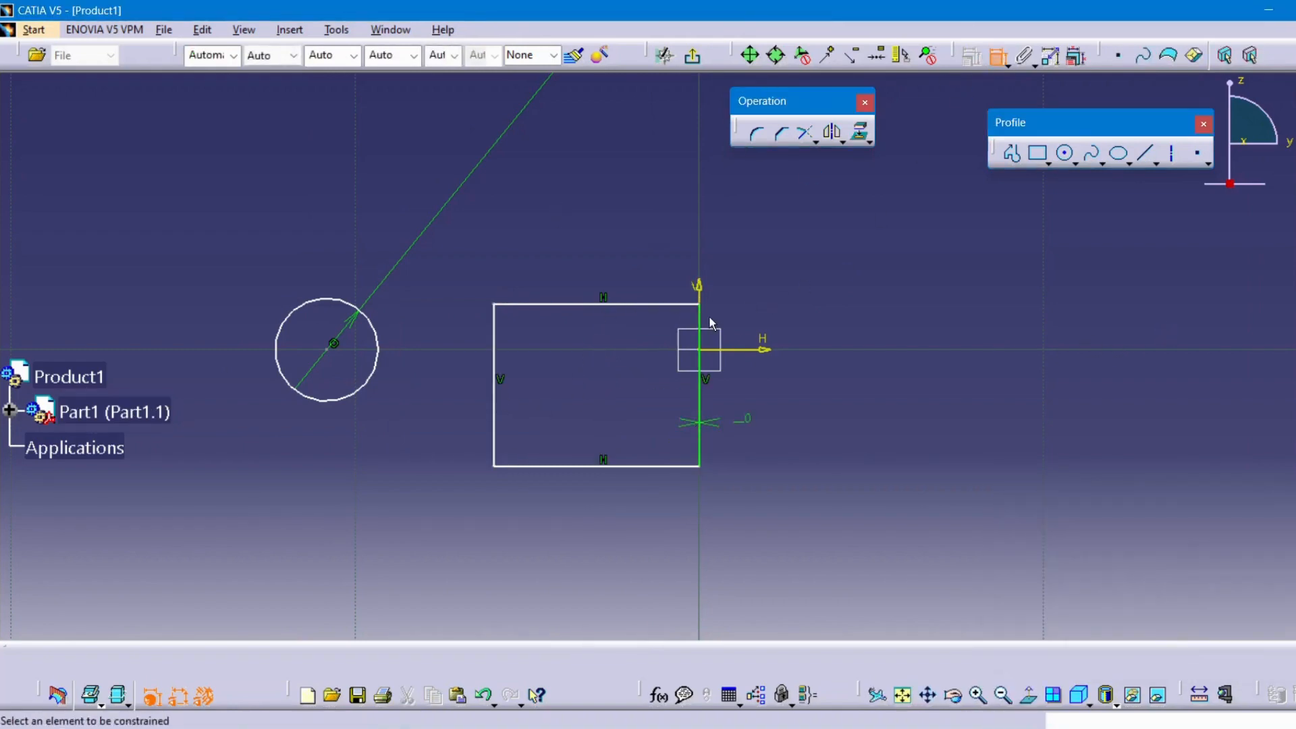
{"action": "left_click", "coordinate": [673, 304]}
{"action": "left_click", "coordinate": [682, 466]}
{"action": "left_click", "coordinate": [825, 420]}
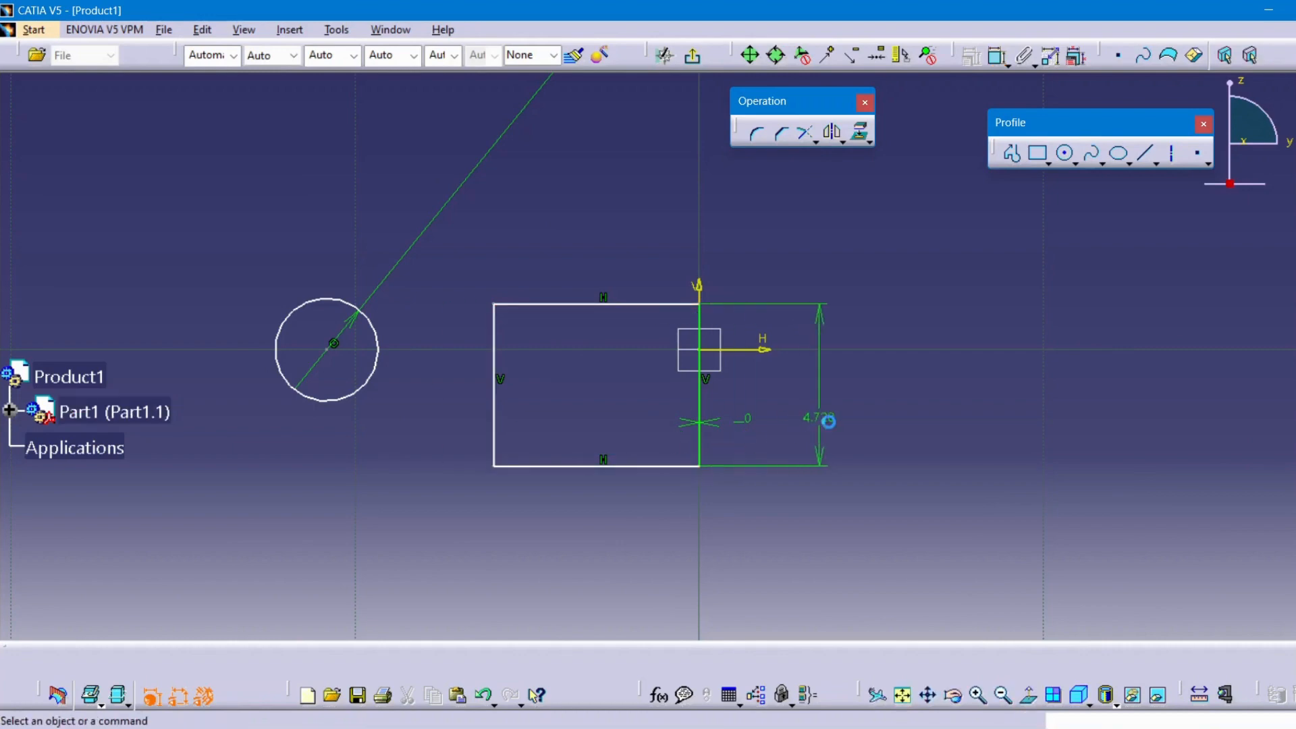
{"action": "double_click", "coordinate": [833, 422]}
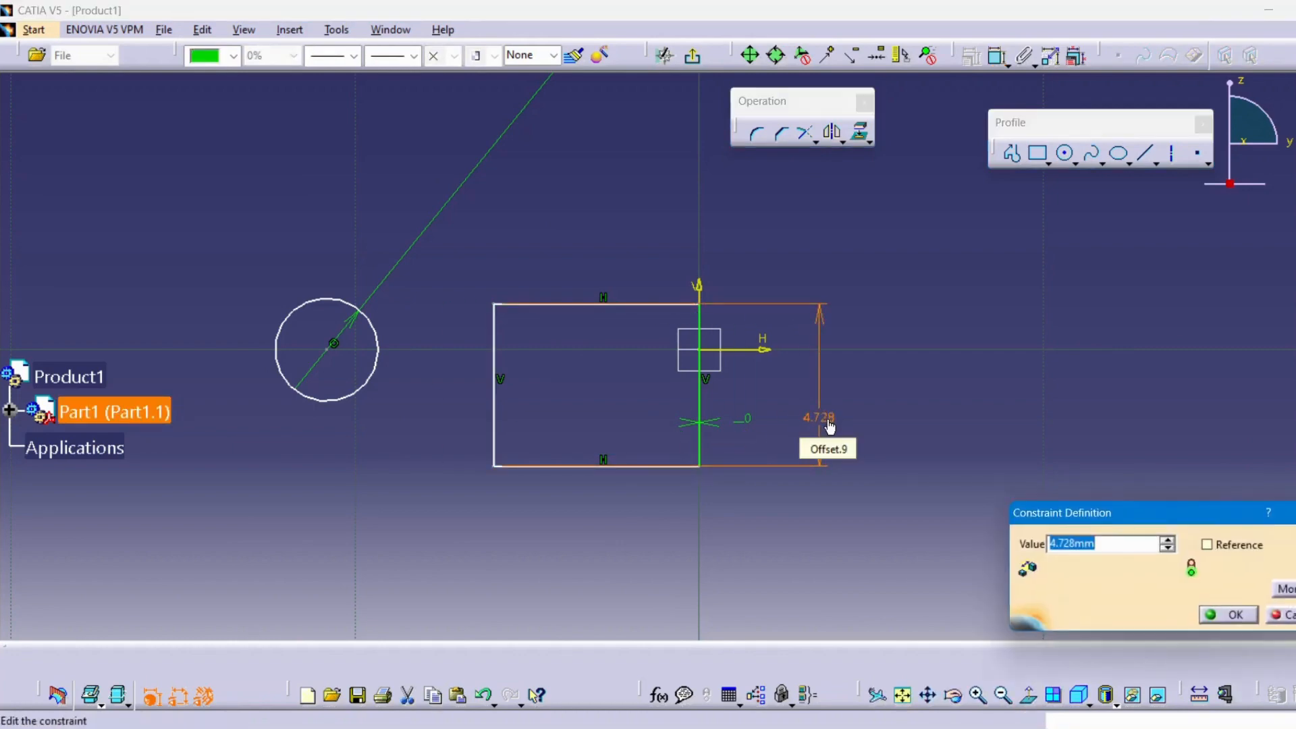
{"action": "key", "text": "Return"}
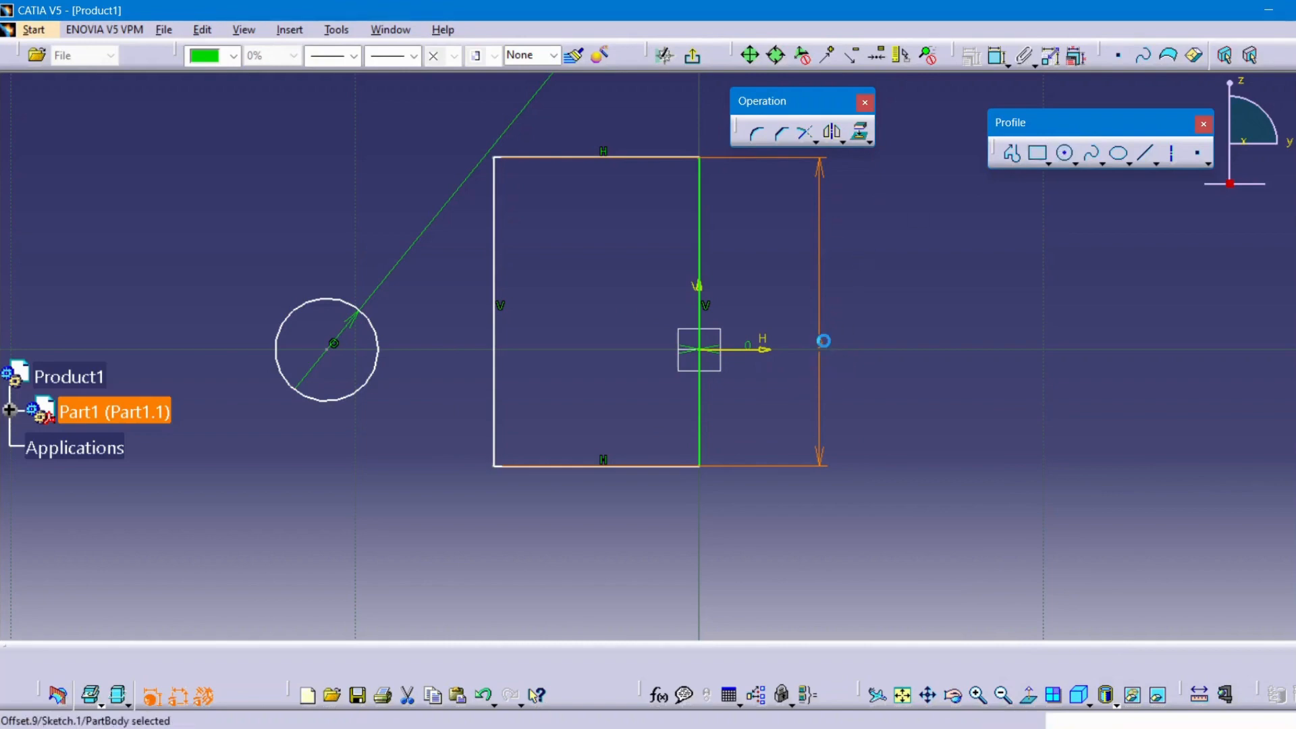
Step: Reduce the rectangle's height dimension to 6 mm
{"action": "double_click", "coordinate": [821, 344]}
{"action": "left_click", "coordinate": [1075, 544]}
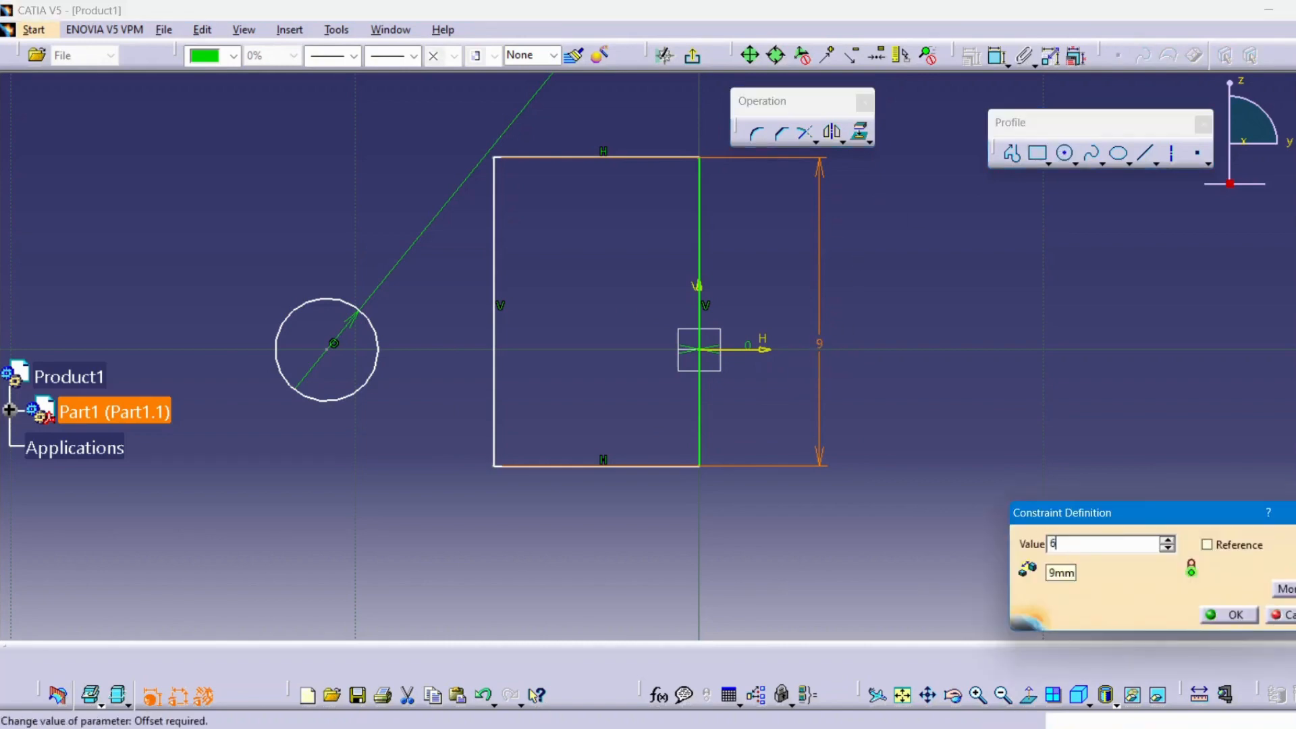
{"action": "key", "text": "Return"}
{"action": "left_click", "coordinate": [992, 477]}
Step: Dimension the rectangle's upper edge from the horizontal axis and set the distance to 3 mm
{"action": "left_click", "coordinate": [998, 56]}
{"action": "left_click", "coordinate": [687, 260]}
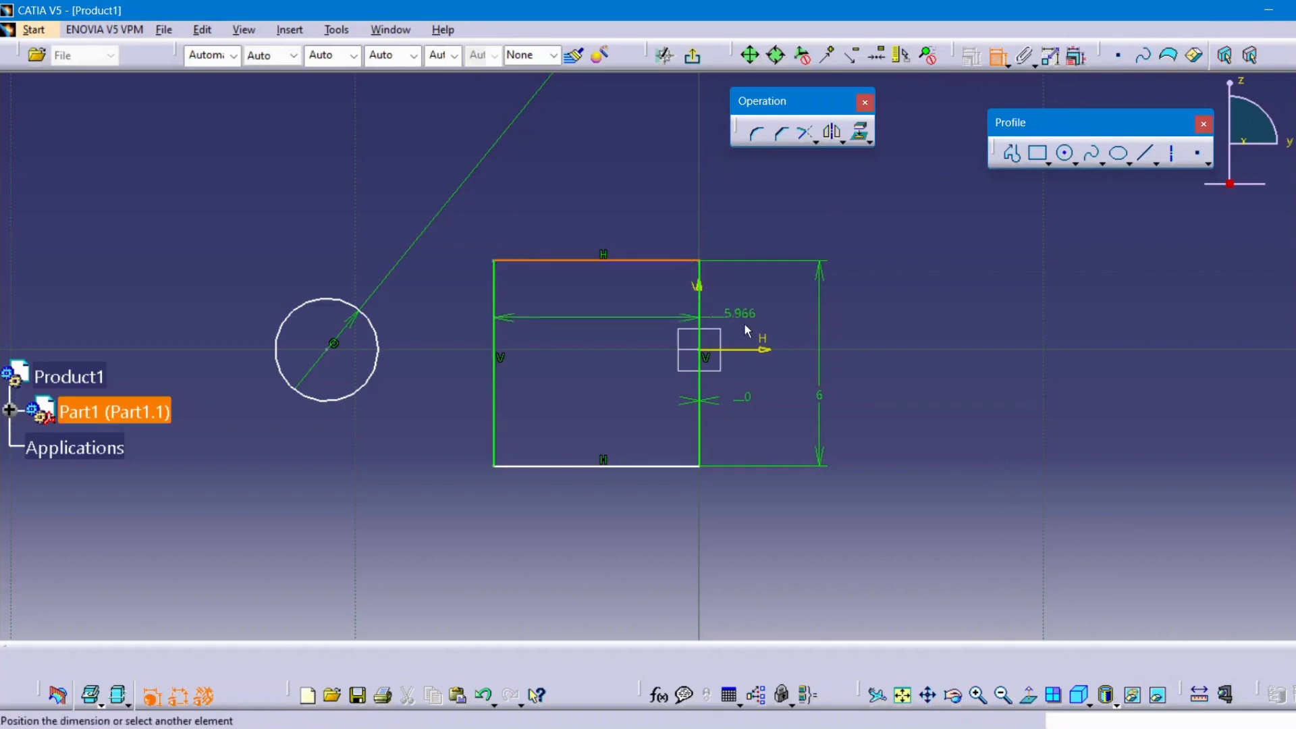
{"action": "left_click", "coordinate": [904, 342]}
{"action": "double_click", "coordinate": [903, 328]}
{"action": "type", "text": "3"}
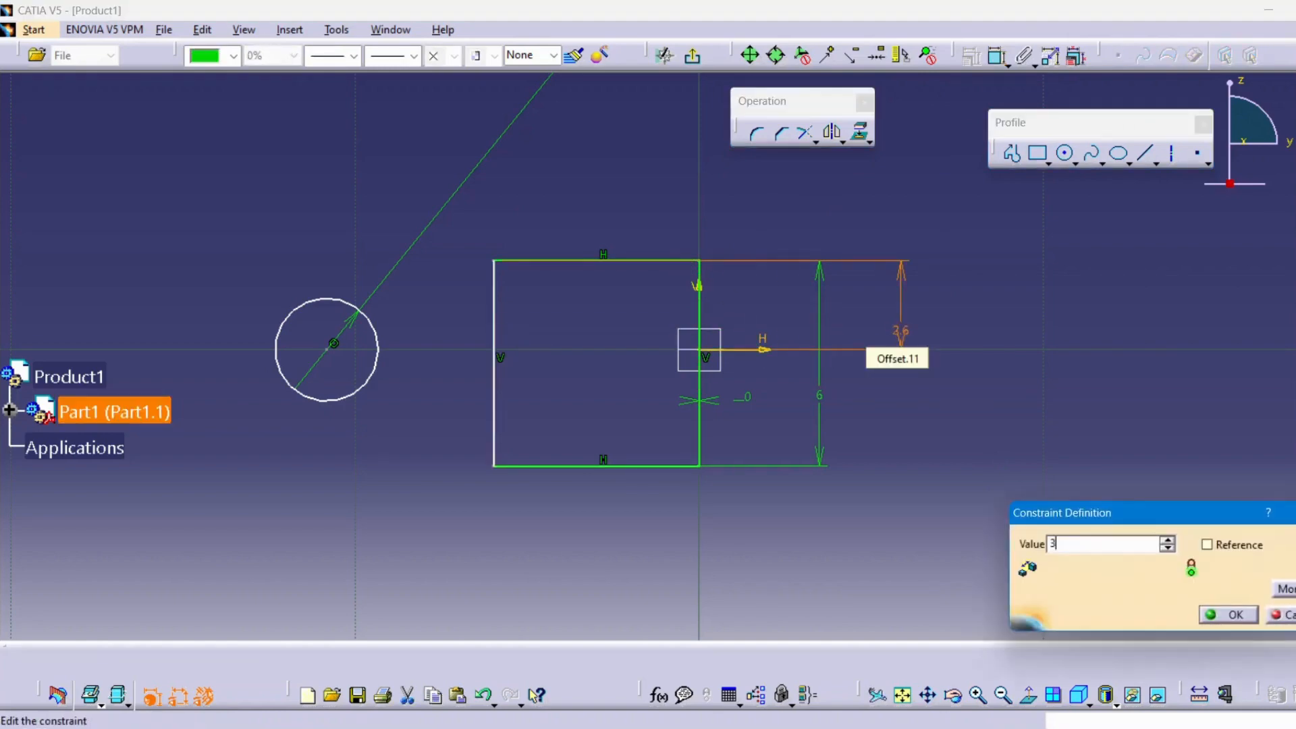
{"action": "key", "text": "Return"}
Step: Stretch the rectangle's left edge to the circle and constrain it to the circle's centre with a 0 mm offset
{"action": "left_click", "coordinate": [496, 380]}
{"action": "left_click_drag", "start_coordinate": [496, 365], "coordinate": [351, 405]}
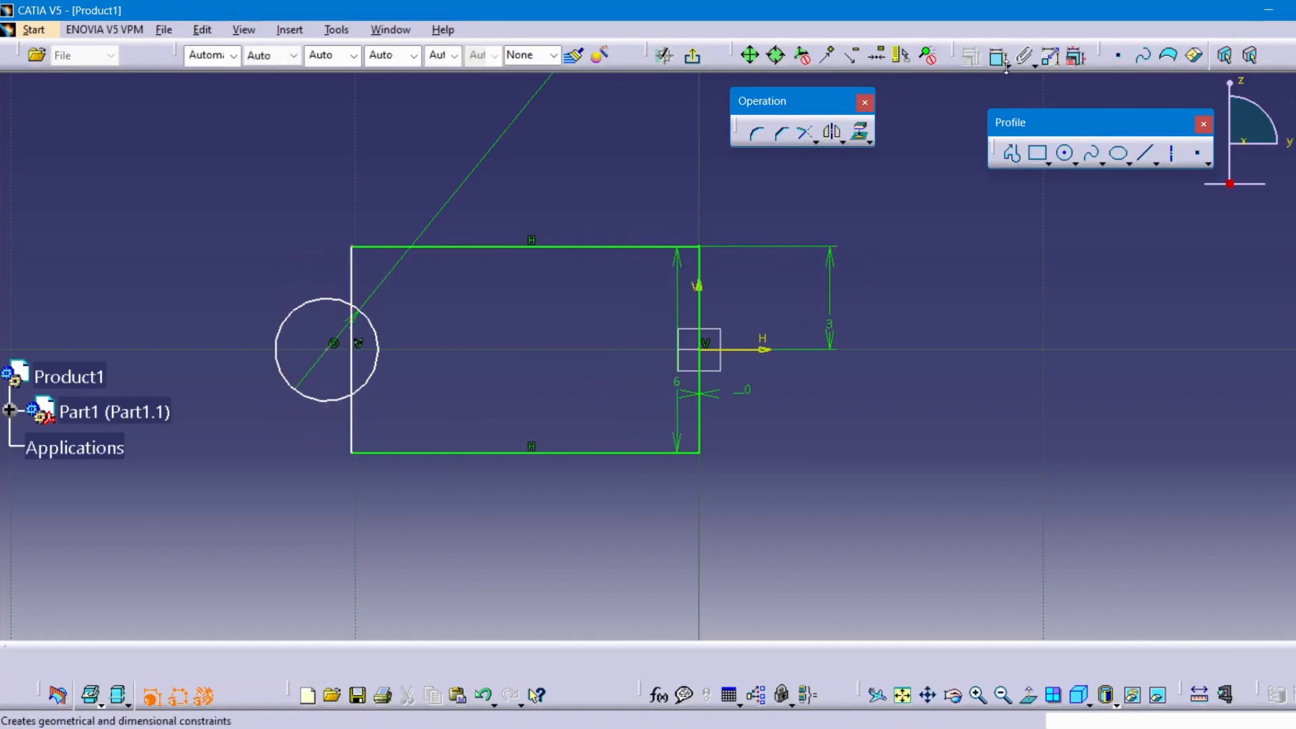
{"action": "left_click", "coordinate": [997, 55]}
{"action": "left_click", "coordinate": [352, 349]}
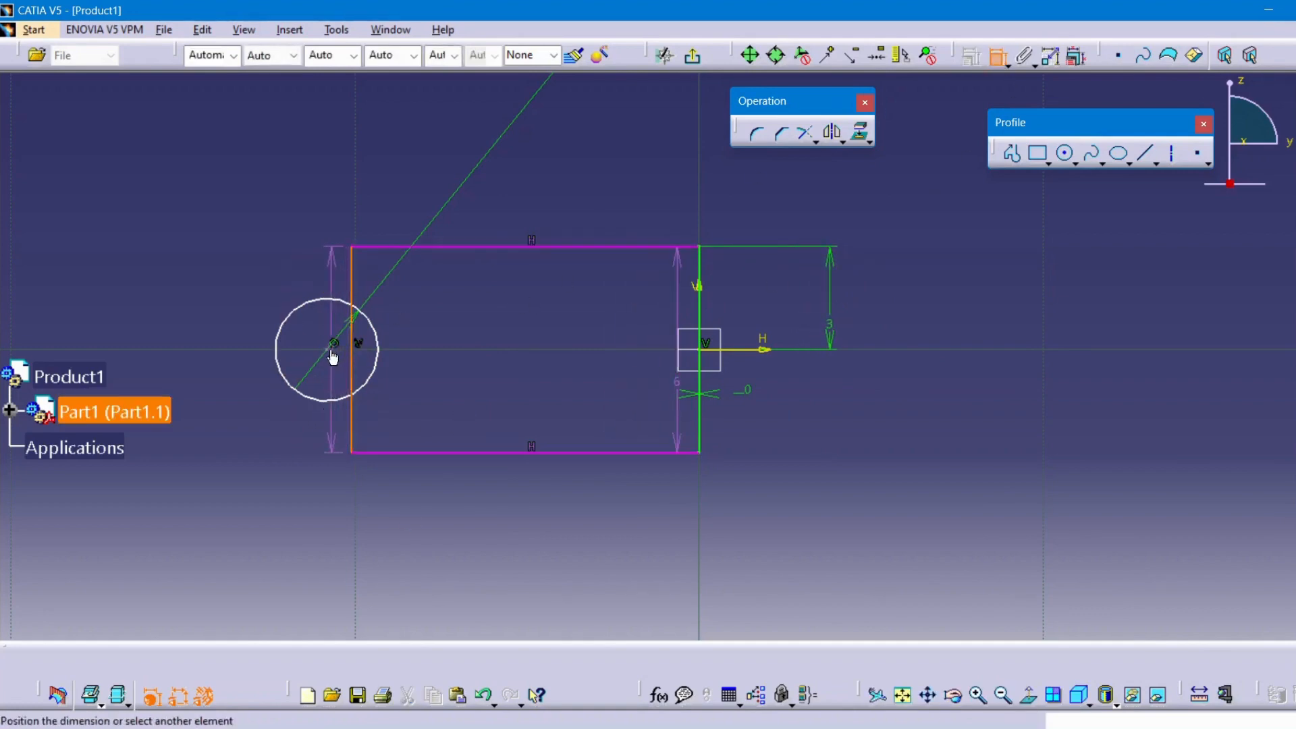
{"action": "left_click", "coordinate": [333, 351]}
{"action": "left_click", "coordinate": [336, 445]}
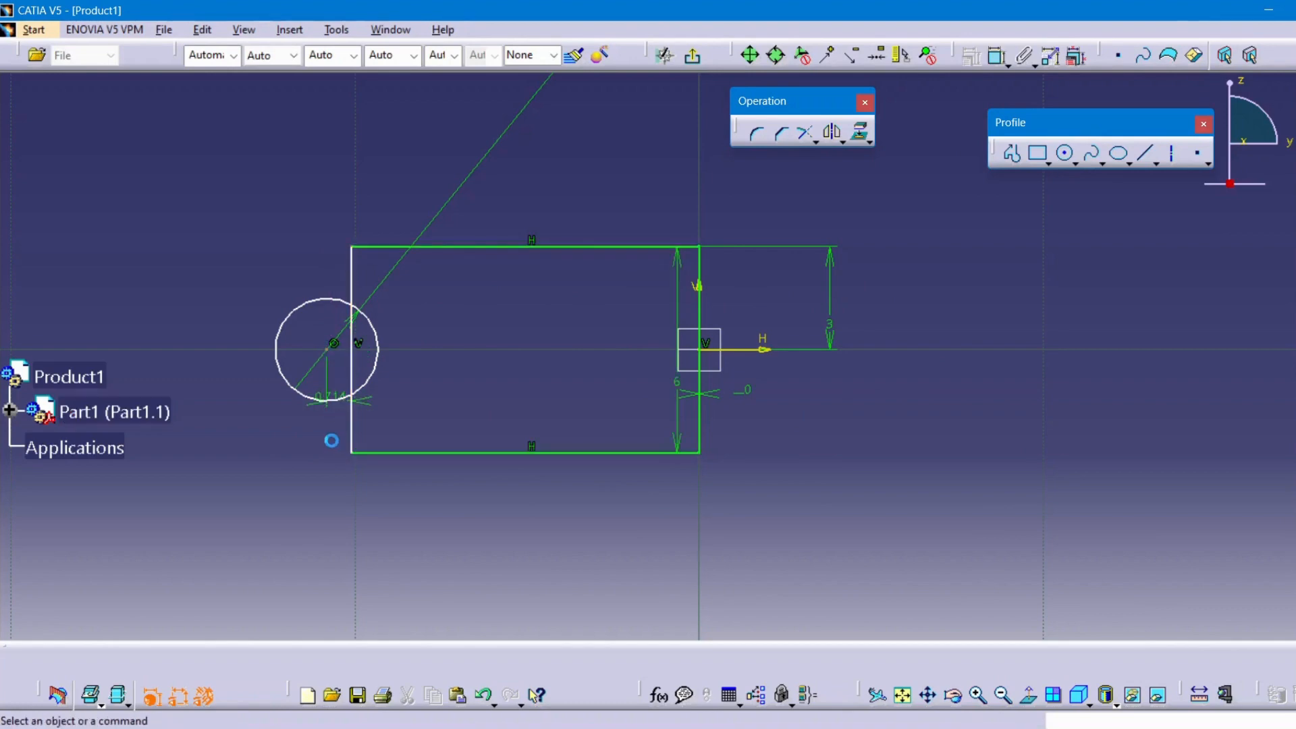
{"action": "double_click", "coordinate": [331, 403]}
{"action": "type", "text": "0"}
{"action": "key", "text": "Return"}
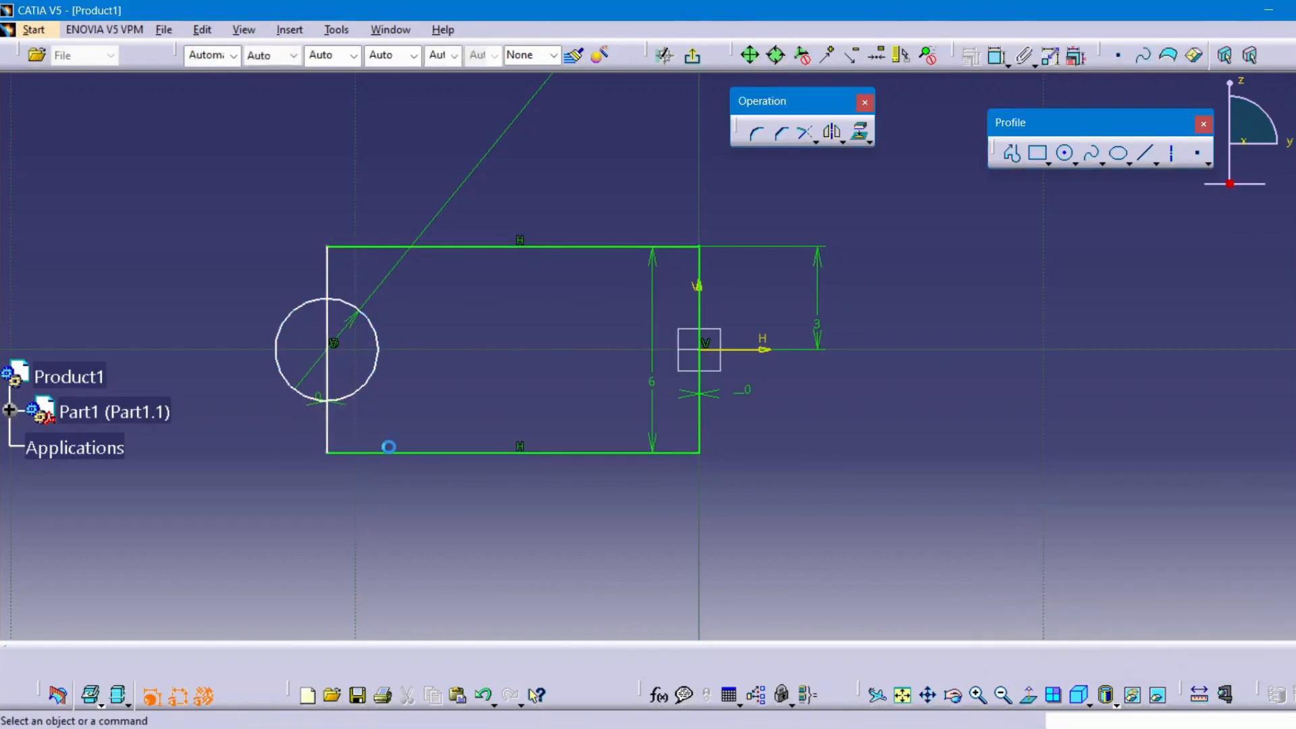
Step: Set the rectangle's height to 4 mm and try to shift its upper and lower edges
{"action": "double_click", "coordinate": [652, 385]}
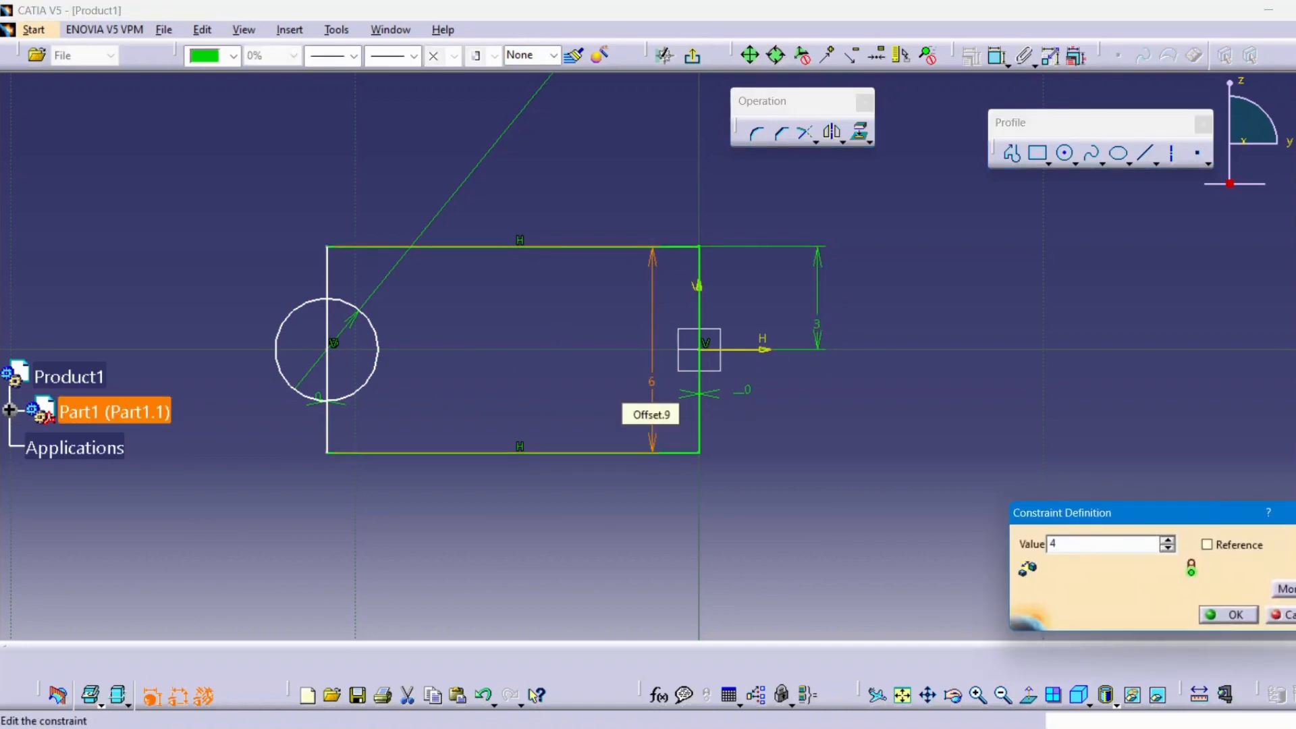
{"action": "key", "text": "Return"}
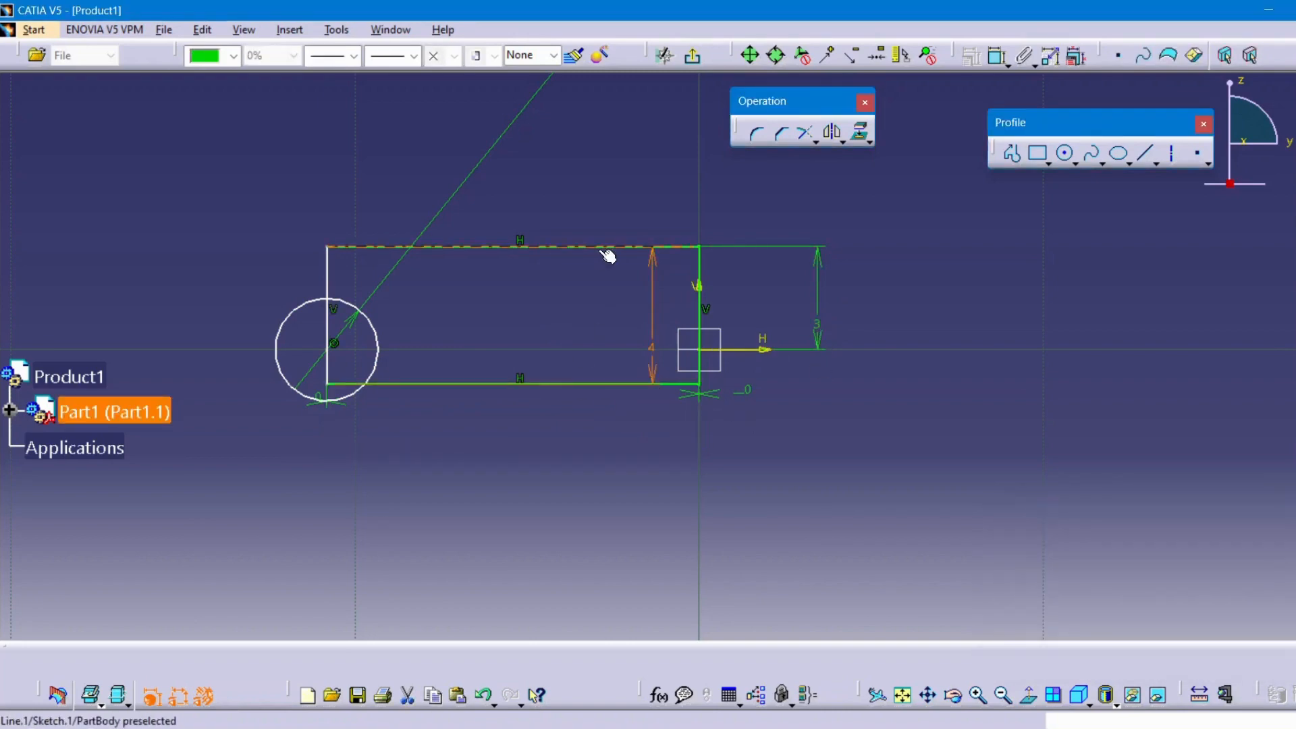
{"action": "left_click_drag", "start_coordinate": [601, 251], "coordinate": [597, 296]}
{"action": "left_click_drag", "start_coordinate": [557, 385], "coordinate": [573, 448]}
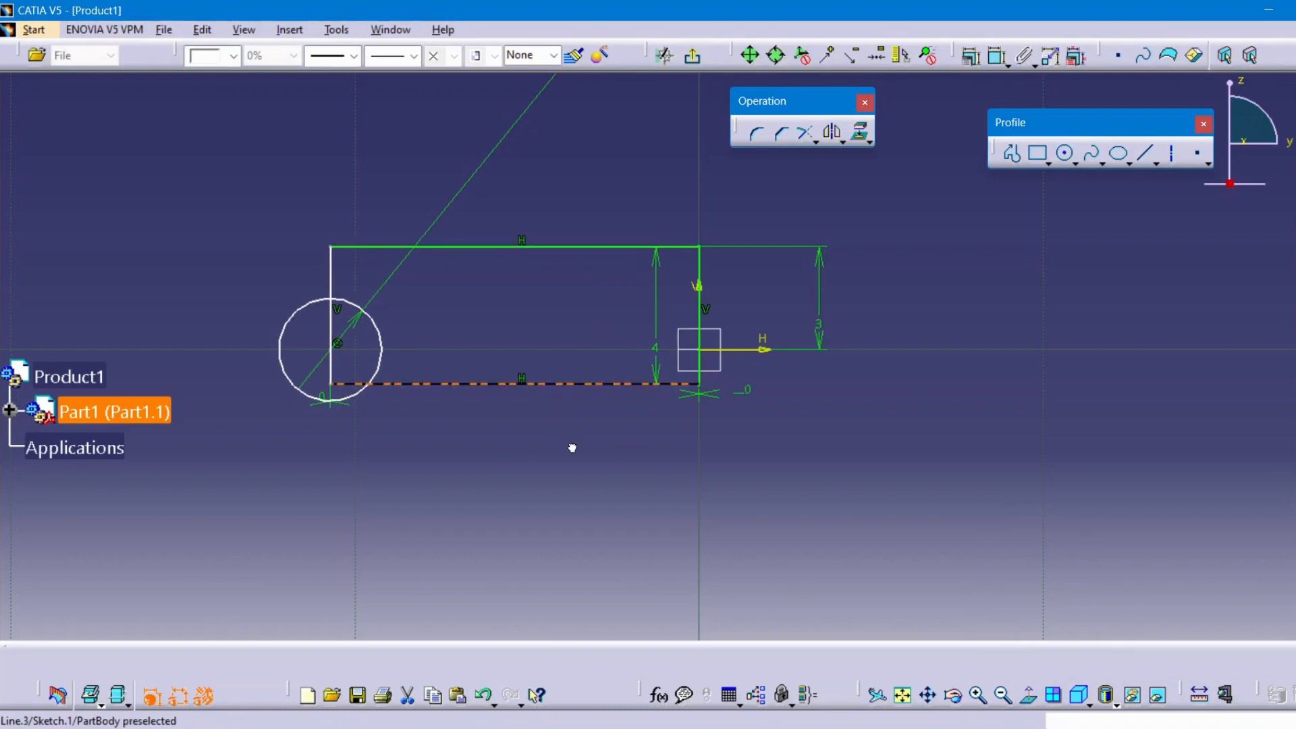
Step: Delete the 3 mm offset between the rectangle's upper edge and the horizontal axis and move the rectangle down until it straddles the axis evenly
{"action": "left_click", "coordinate": [820, 327]}
{"action": "double_click", "coordinate": [821, 329]}
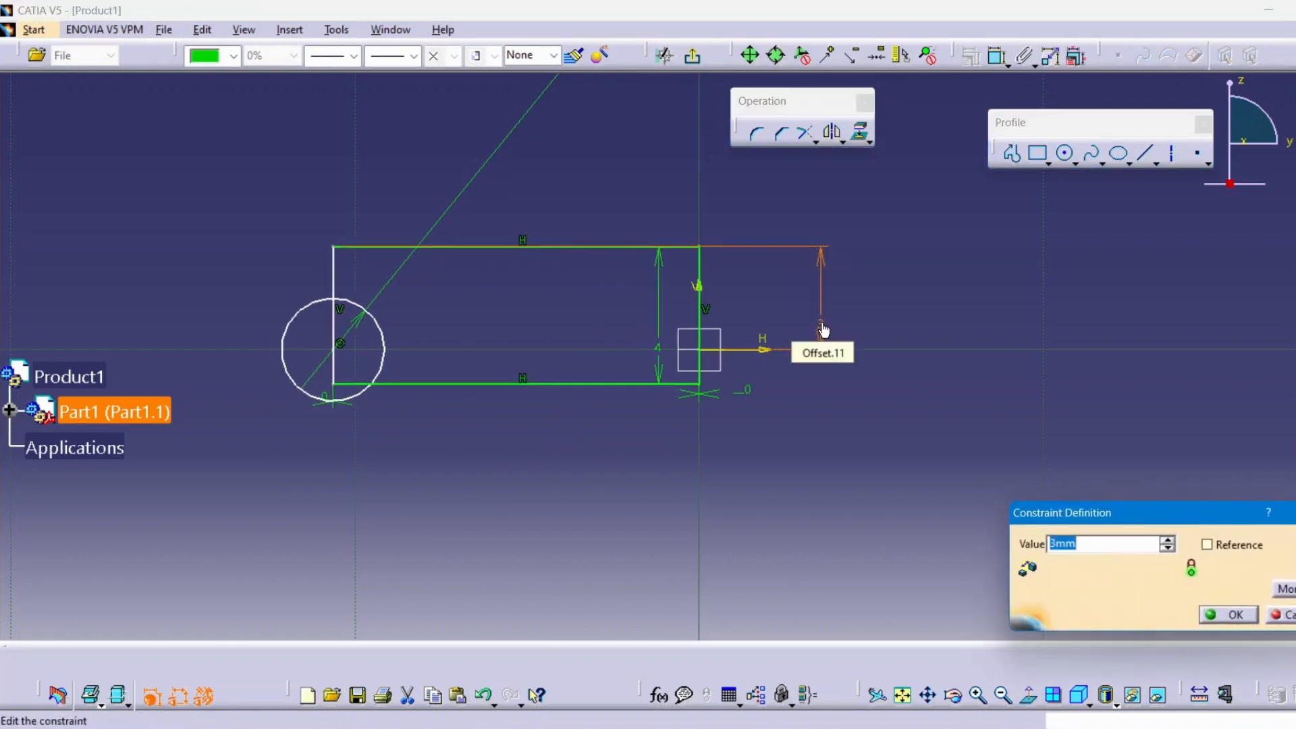
{"action": "key", "text": "Return"}
{"action": "right_click", "coordinate": [823, 325]}
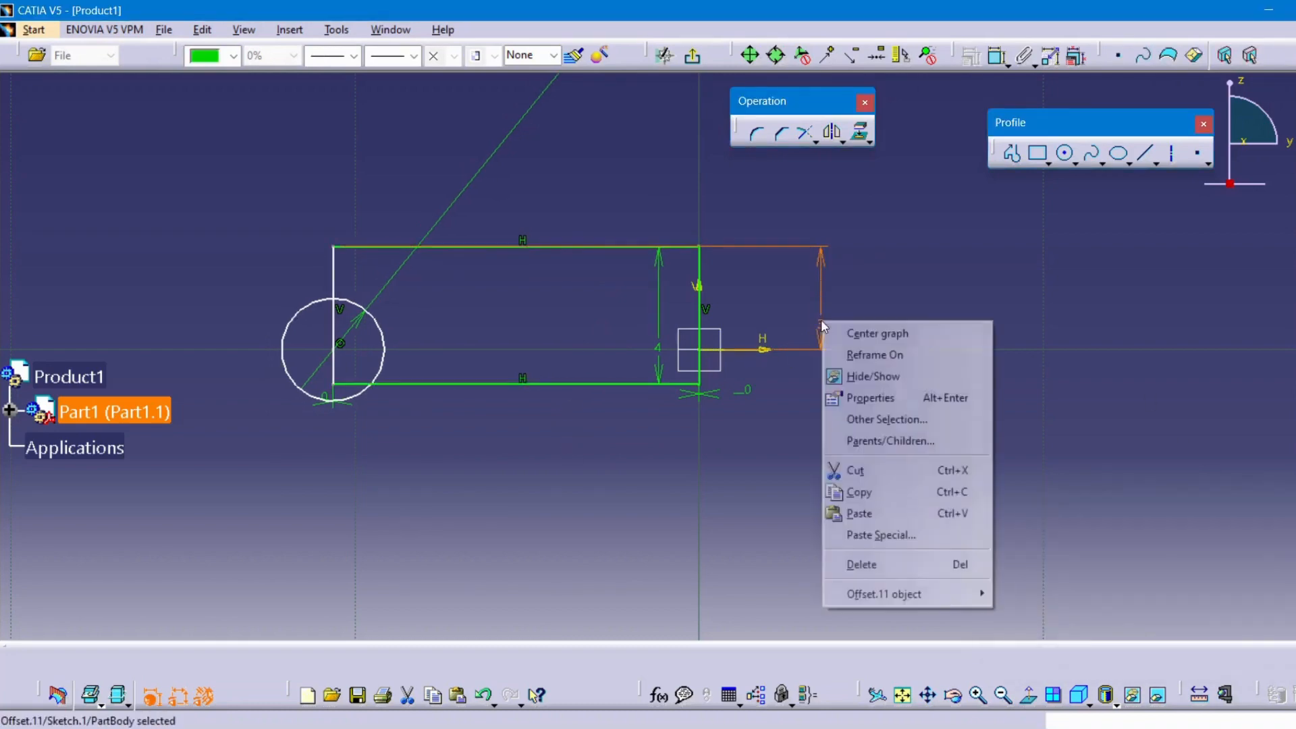
{"action": "left_click", "coordinate": [867, 569]}
{"action": "left_click_drag", "start_coordinate": [484, 382], "coordinate": [493, 418]}
{"action": "left_click", "coordinate": [492, 451]}
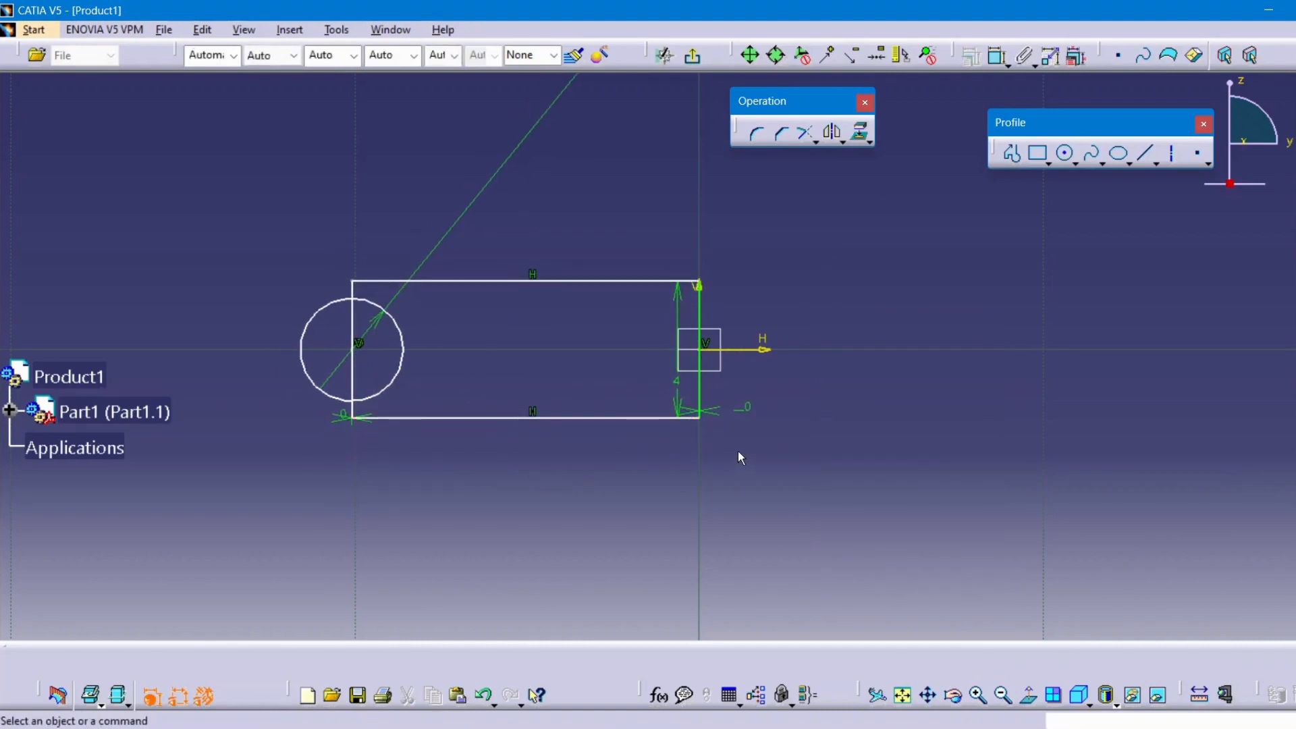
Step: Constrain the rectangle's lower edge to a distance of 2 mm from the horizontal axis
{"action": "left_click", "coordinate": [731, 350]}
{"action": "left_click", "coordinate": [681, 418]}
{"action": "left_click", "coordinate": [829, 384]}
{"action": "double_click", "coordinate": [835, 387]}
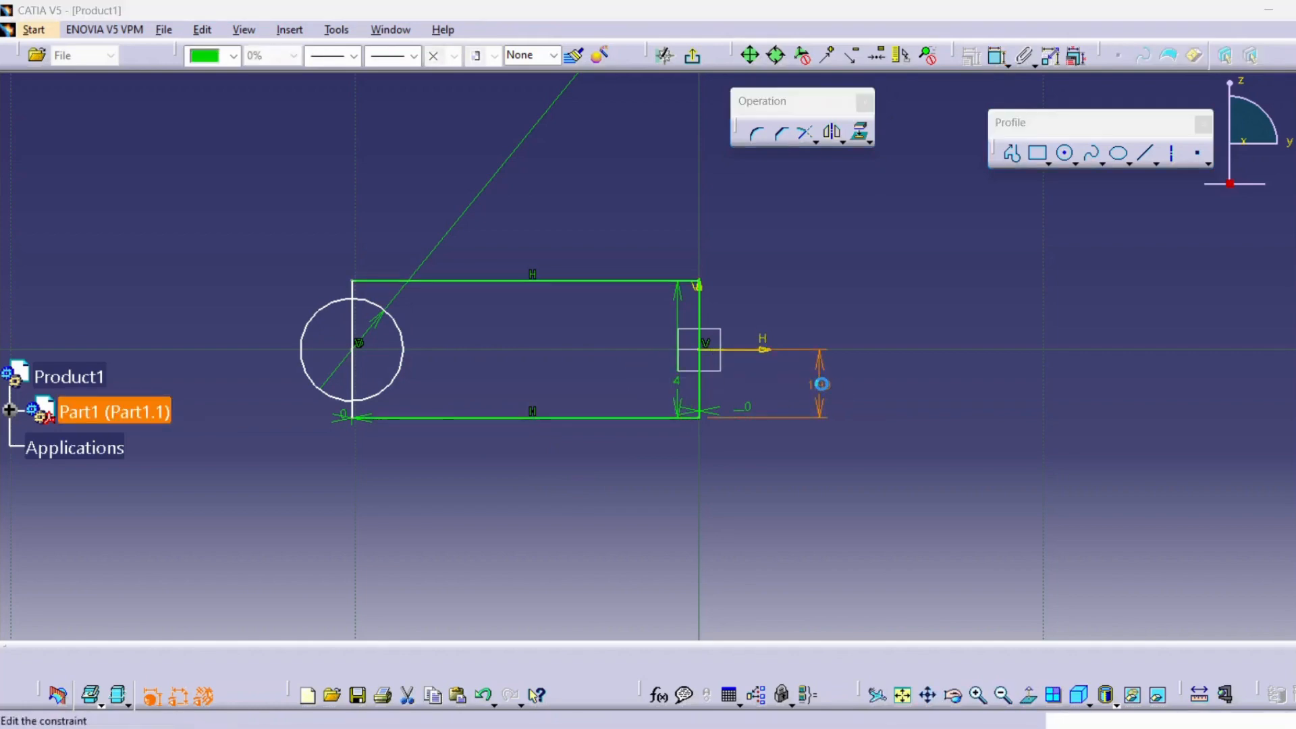
{"action": "type", "text": "2"}
{"action": "key", "text": "Return"}
{"action": "left_click", "coordinate": [782, 402]}
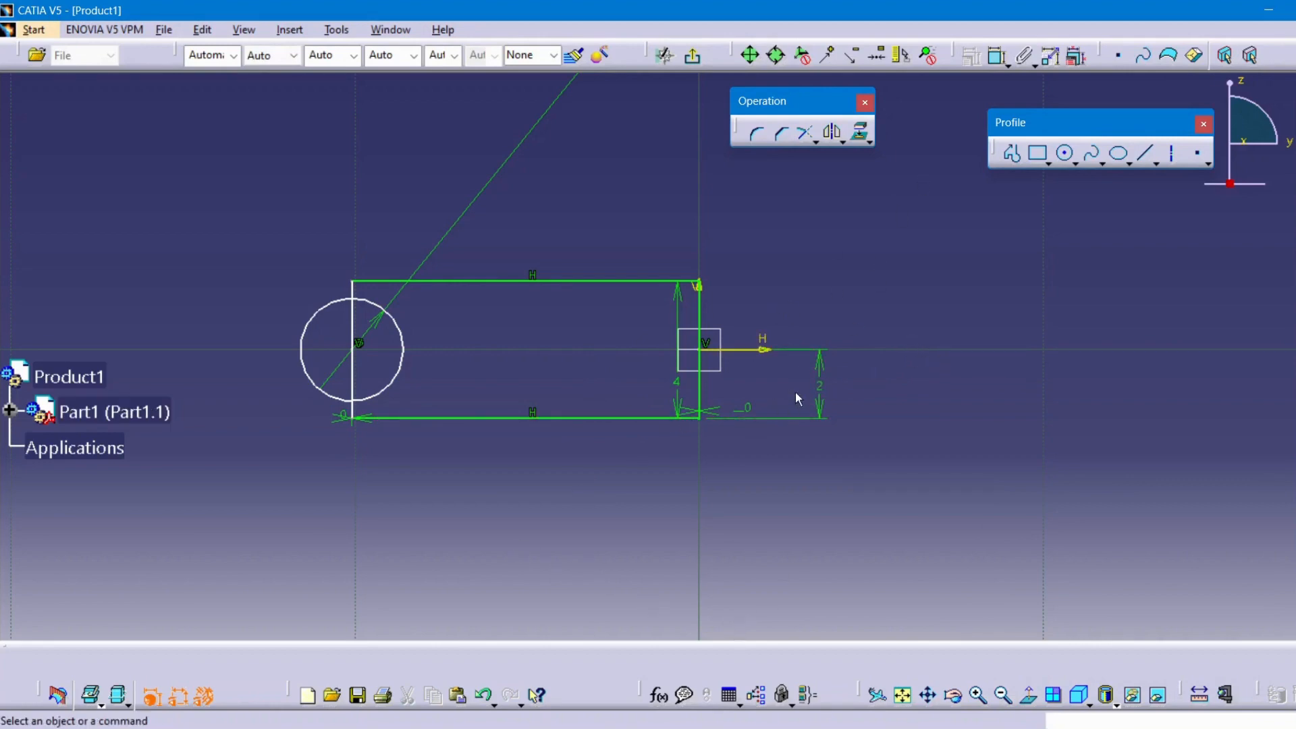
Step: Delete the 2 mm offset between the rectangle's lower edge and the horizontal axis
{"action": "left_click", "coordinate": [819, 399]}
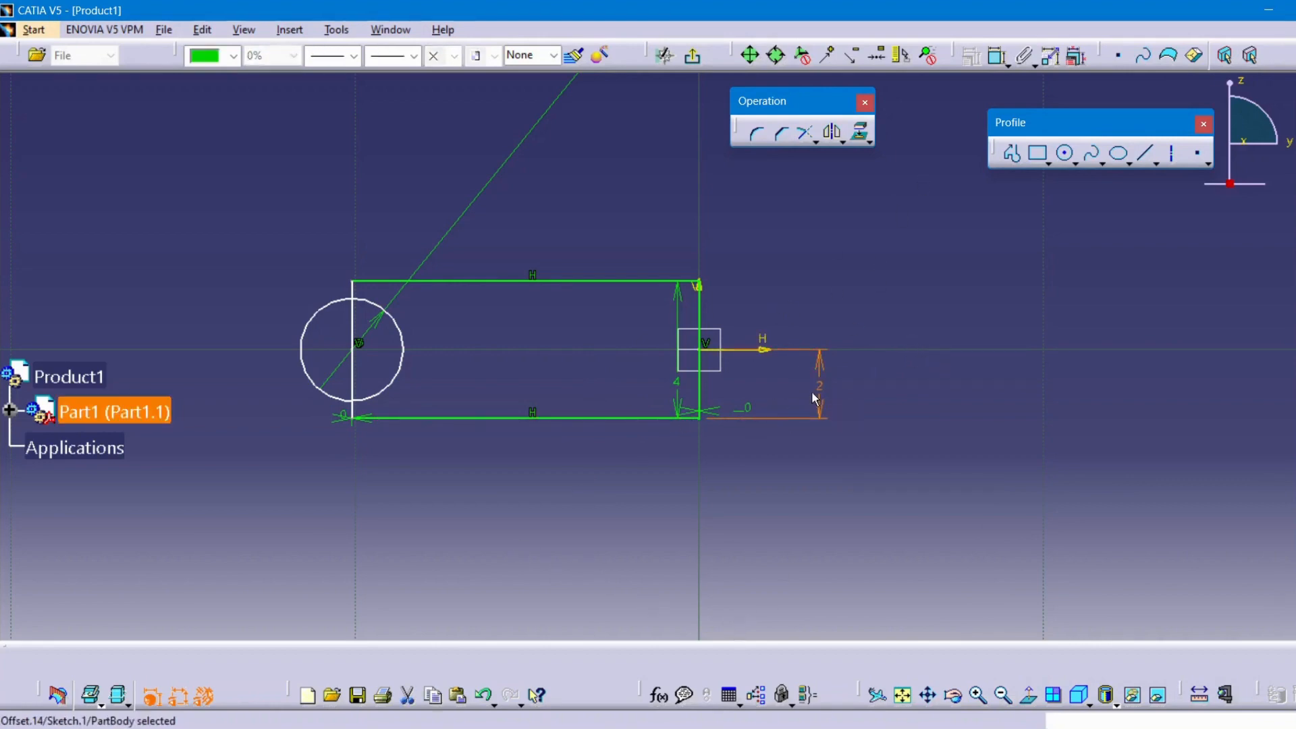
{"action": "right_click", "coordinate": [819, 387]}
{"action": "left_click", "coordinate": [875, 630]}
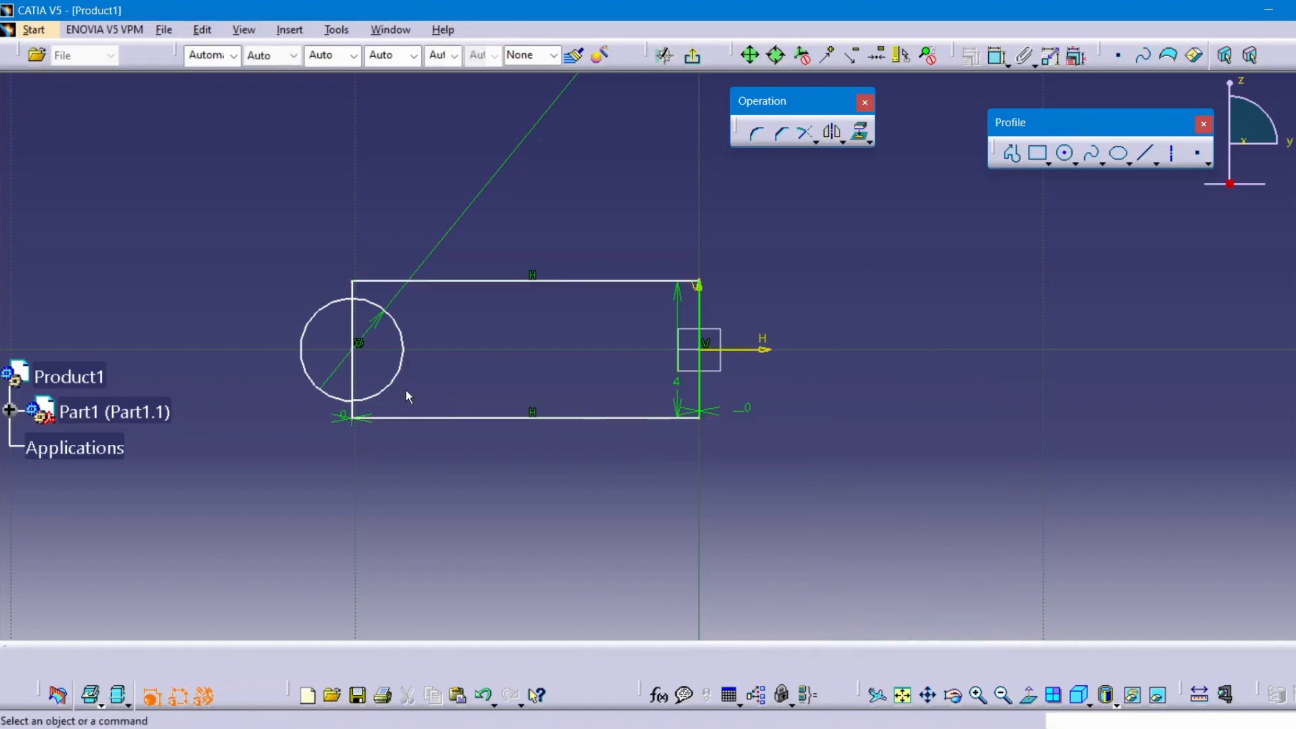
Step: Set the rectangle's height to 3 mm and shift its upper edge to centre the rectangle about the horizontal axis
{"action": "double_click", "coordinate": [678, 385]}
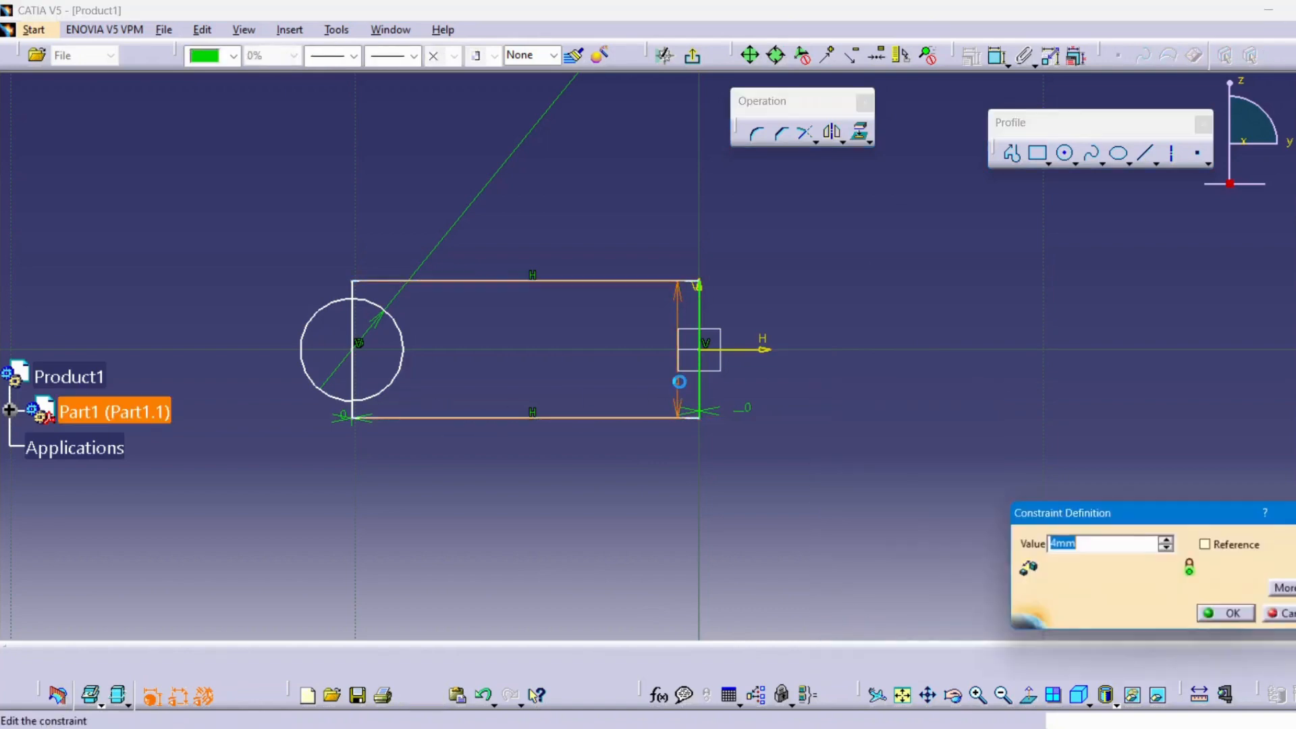
{"action": "type", "text": "3"}
{"action": "key", "text": "Return"}
{"action": "left_click_drag", "start_coordinate": [629, 324], "coordinate": [622, 297]}
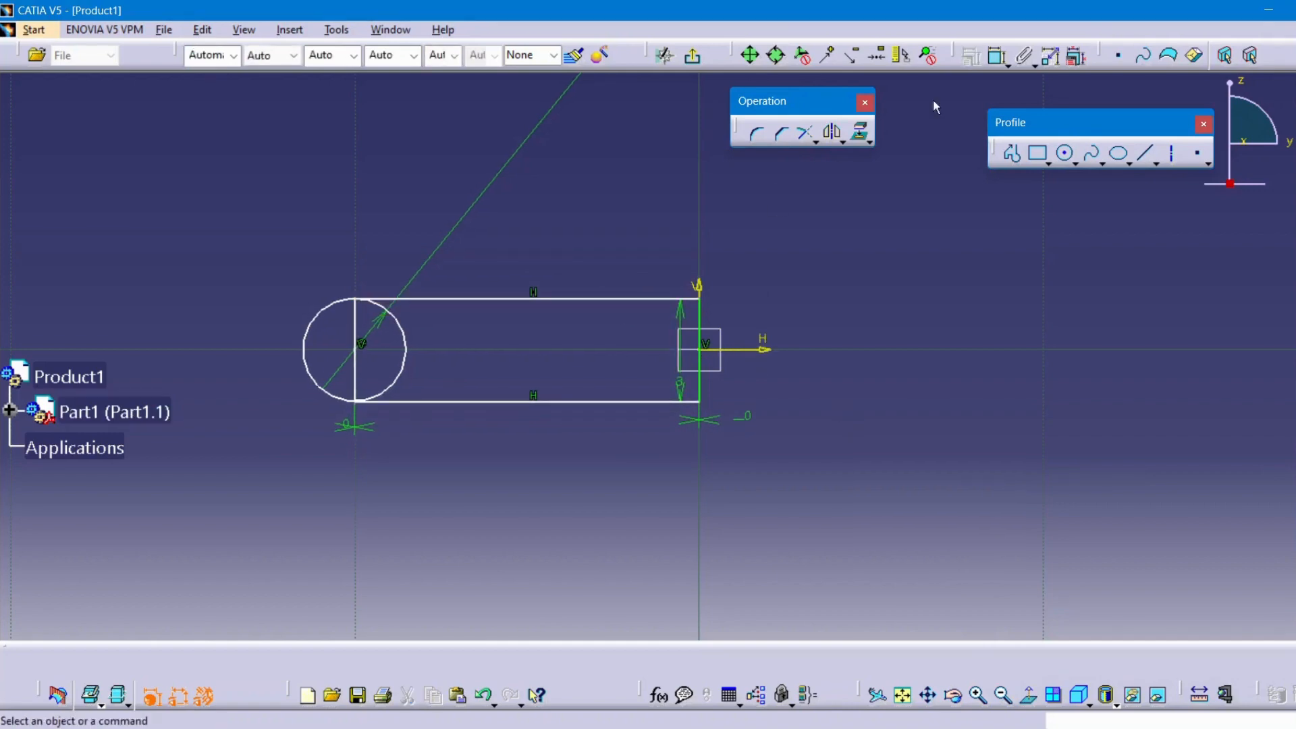
Step: Constrain the rectangle's upper edge to a distance of 1.5 mm from the horizontal axis
{"action": "left_click", "coordinate": [641, 298]}
{"action": "left_click", "coordinate": [758, 348]}
{"action": "left_click", "coordinate": [818, 308]}
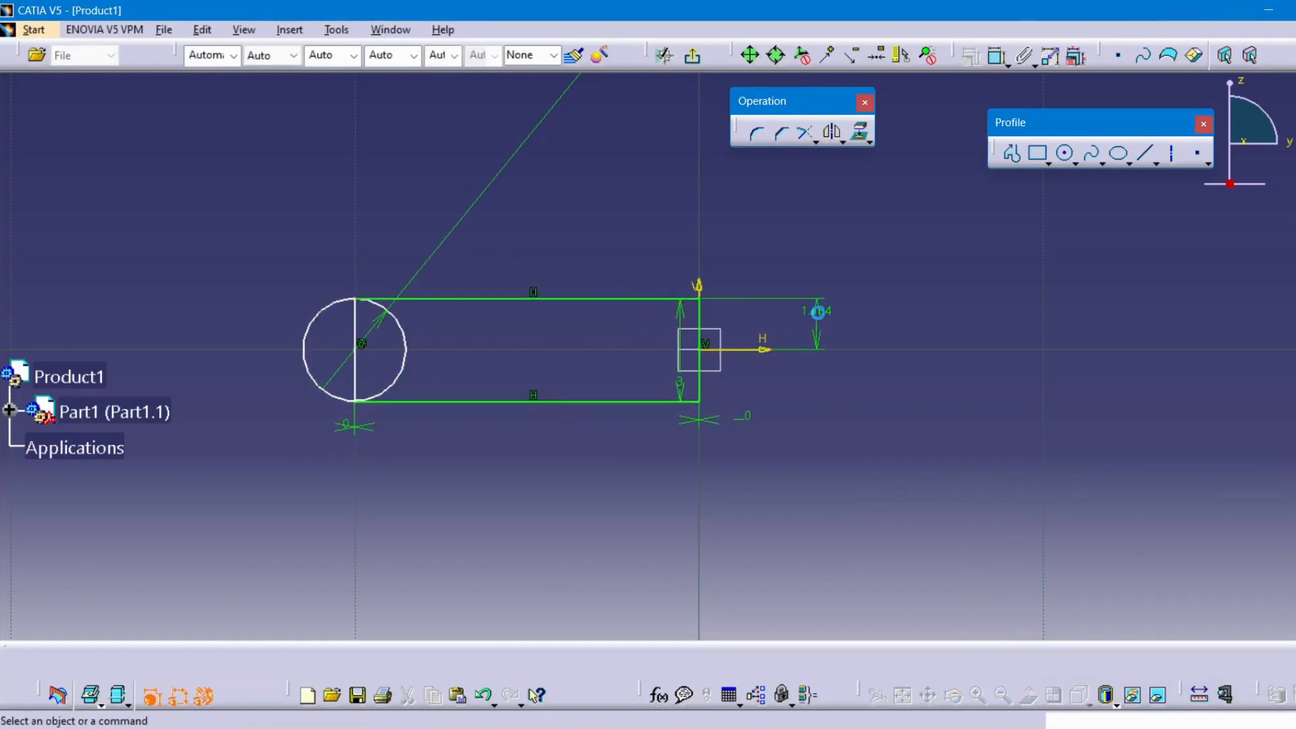
{"action": "double_click", "coordinate": [820, 324]}
{"action": "type", "text": "1.5"}
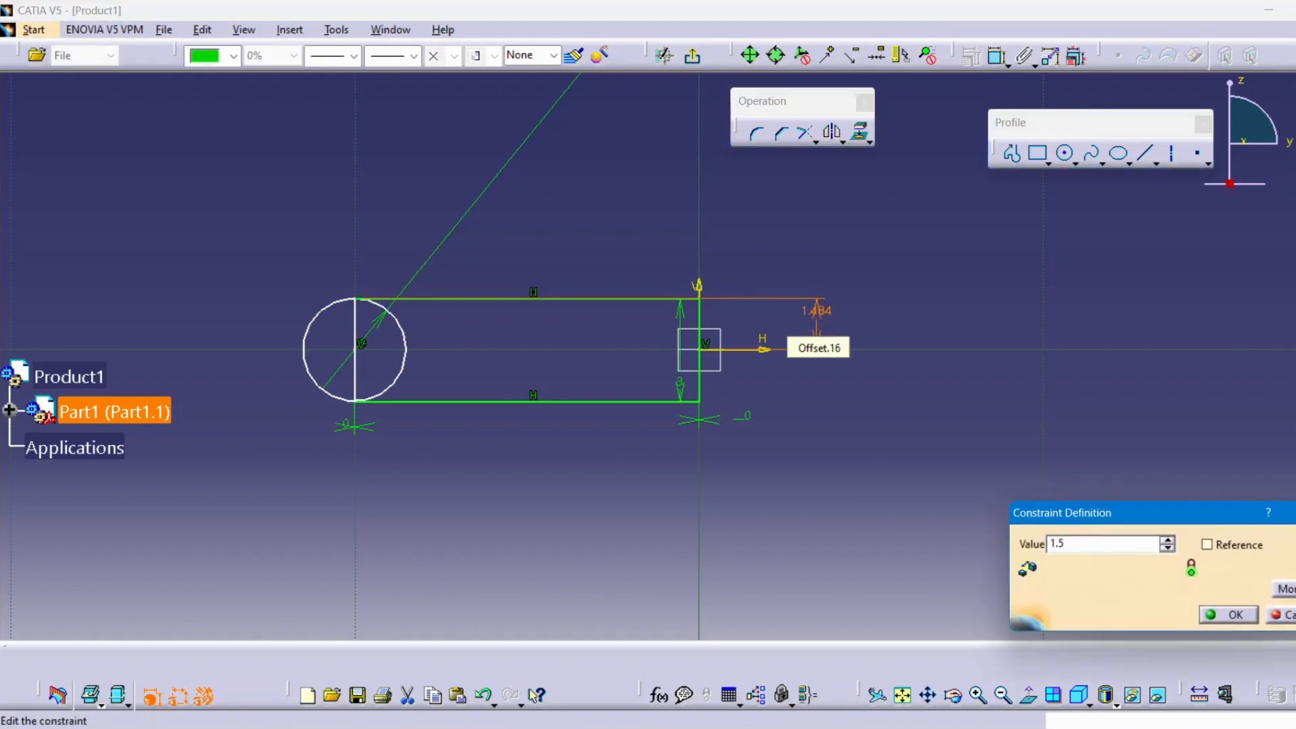
{"action": "key", "text": "Return"}
{"action": "left_click", "coordinate": [815, 383]}
Step: Quick-trim the half of the circle that lies inside the rectangle, leaving only the outer arc
{"action": "mouse_move", "coordinate": [407, 362]}
{"action": "middle_mouse_down"}
{"action": "mouse_move", "coordinate": [520, 392]}
{"action": "mouse_move", "coordinate": [500, 345]}
{"action": "middle_mouse_up"}
{"action": "middle_click_drag", "start_coordinate": [500, 345], "coordinate": [704, 381]}
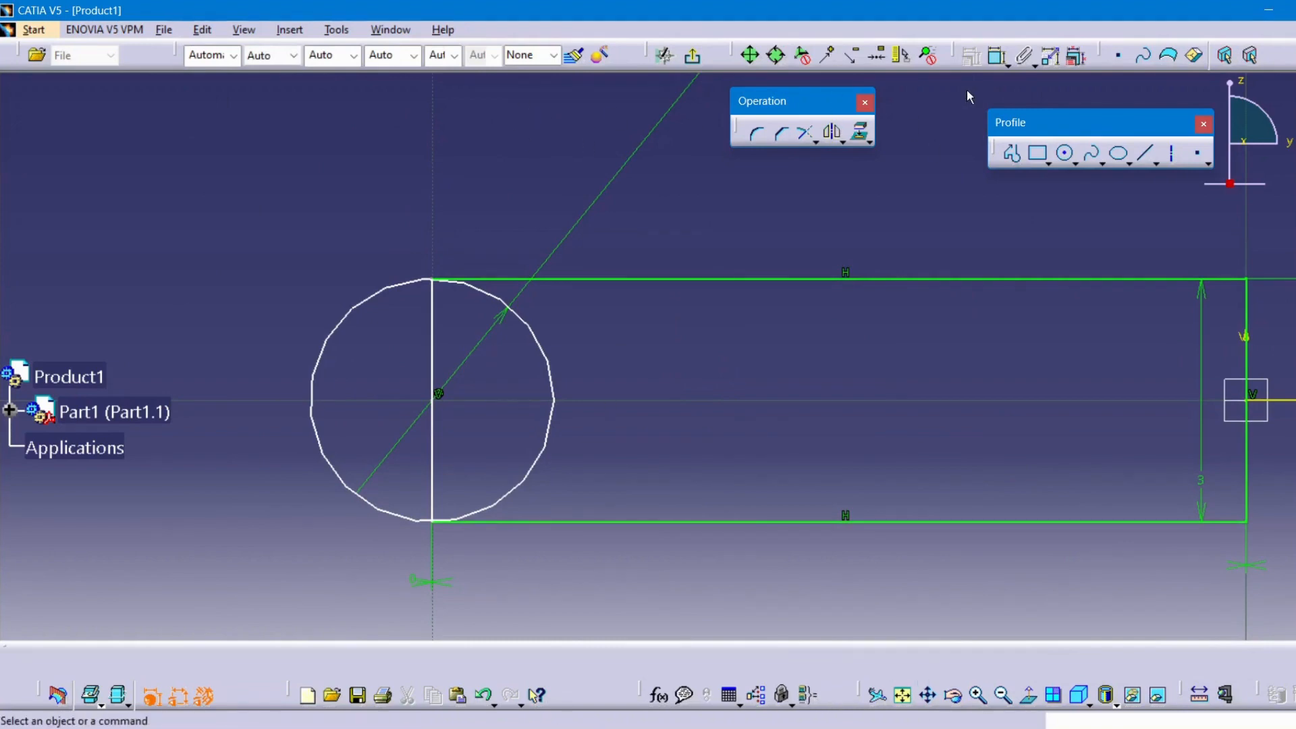
{"action": "left_click", "coordinate": [816, 136]}
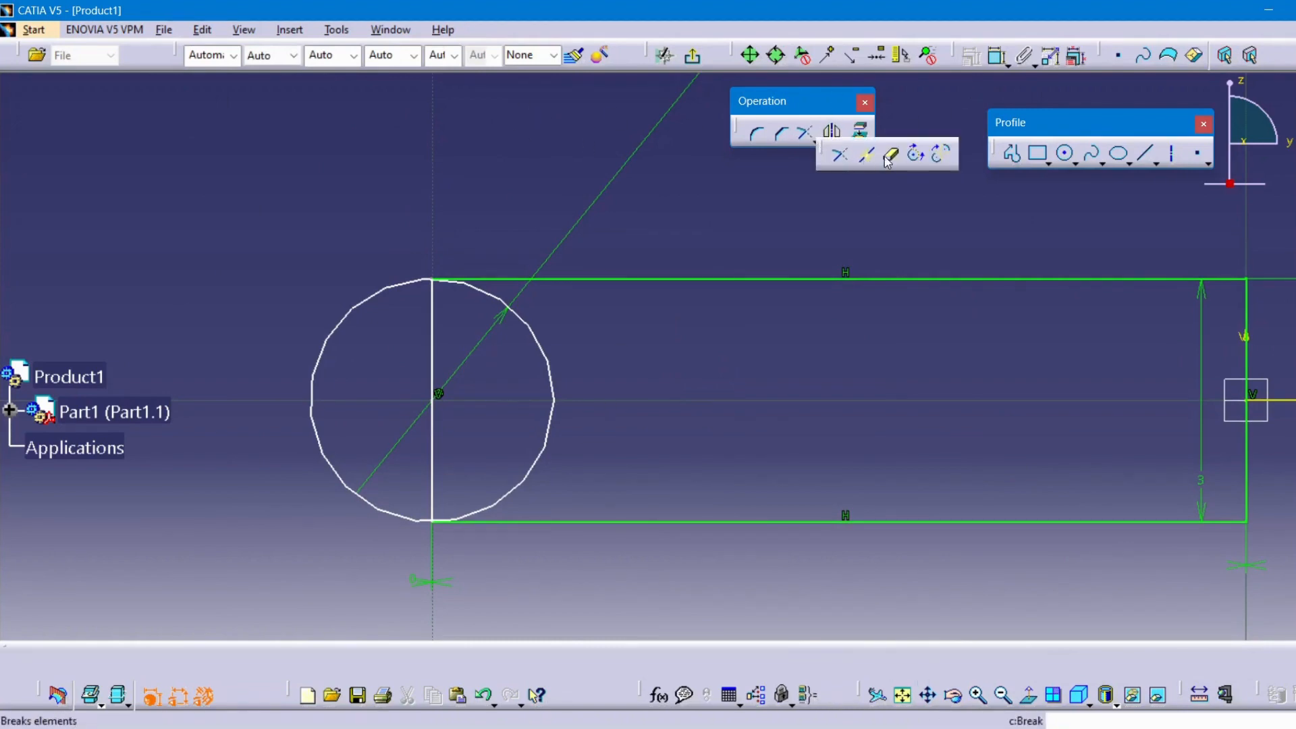
{"action": "left_click", "coordinate": [891, 153]}
{"action": "left_click", "coordinate": [552, 401]}
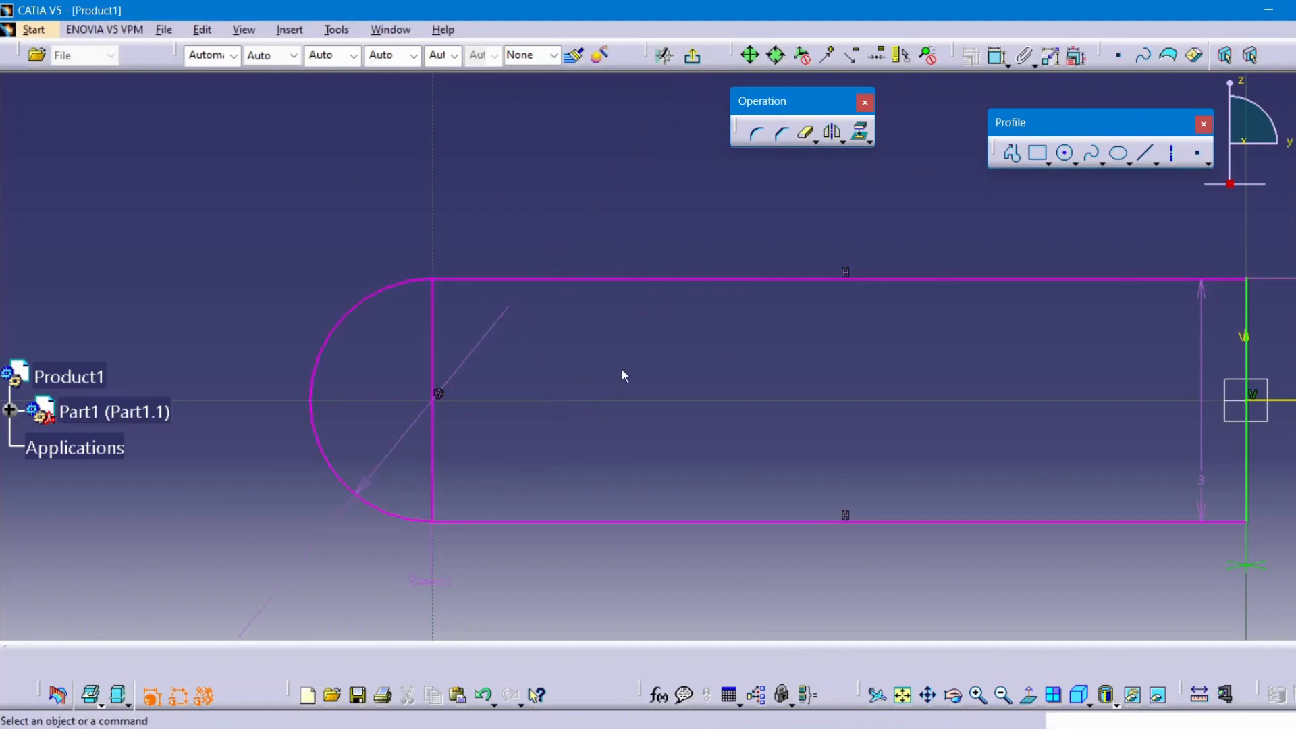
Step: Delete the 0 mm offset at the arc's centre line and the 1.5 mm offset of the rectangle's upper edge
{"action": "middle_click_drag", "start_coordinate": [577, 326], "coordinate": [556, 461], "text": "ctrl"}
{"action": "left_click", "coordinate": [533, 481]}
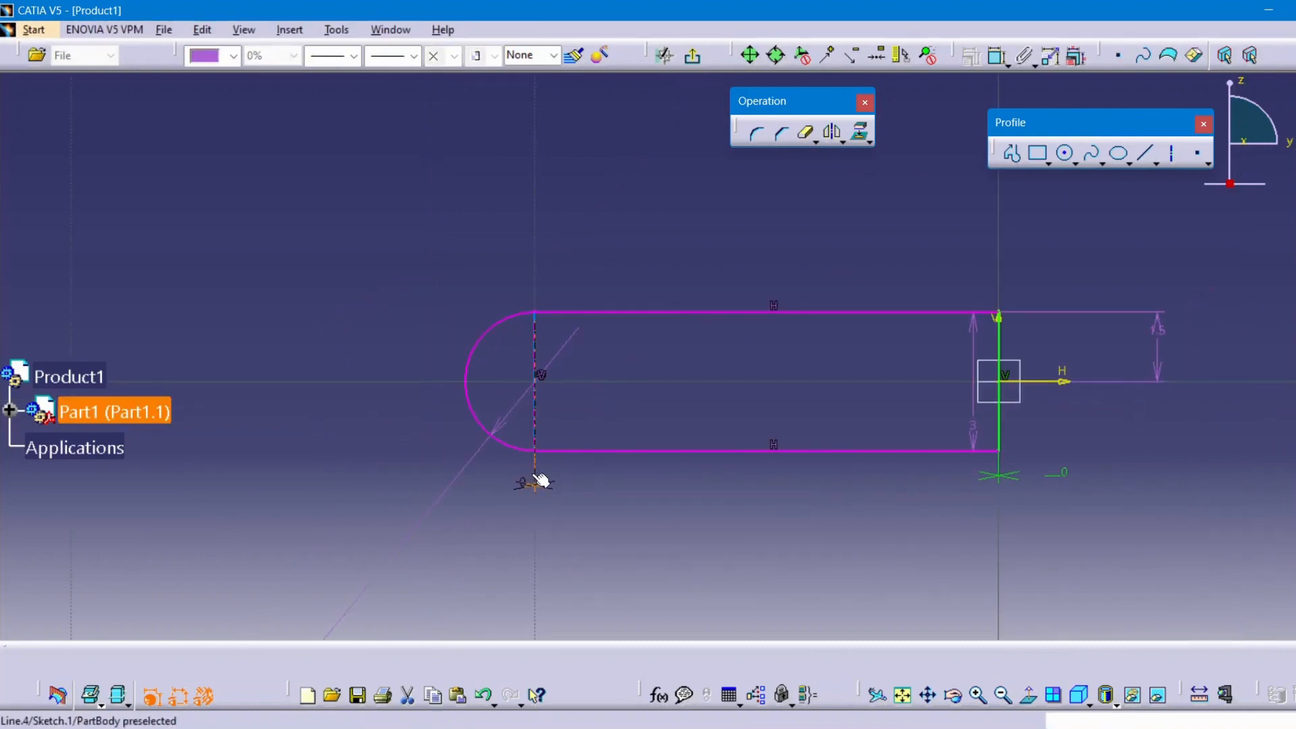
{"action": "key", "text": "Delete"}
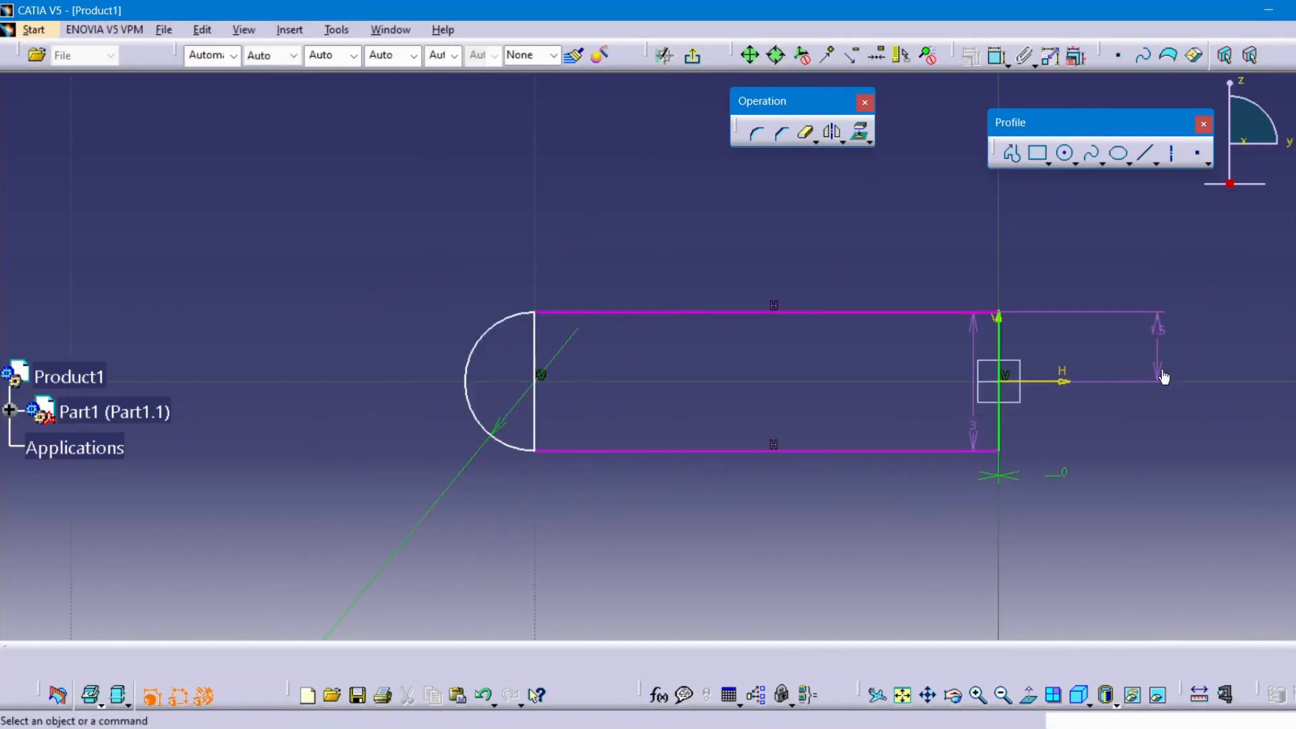
{"action": "left_click", "coordinate": [1159, 370]}
{"action": "key", "text": "Delete"}
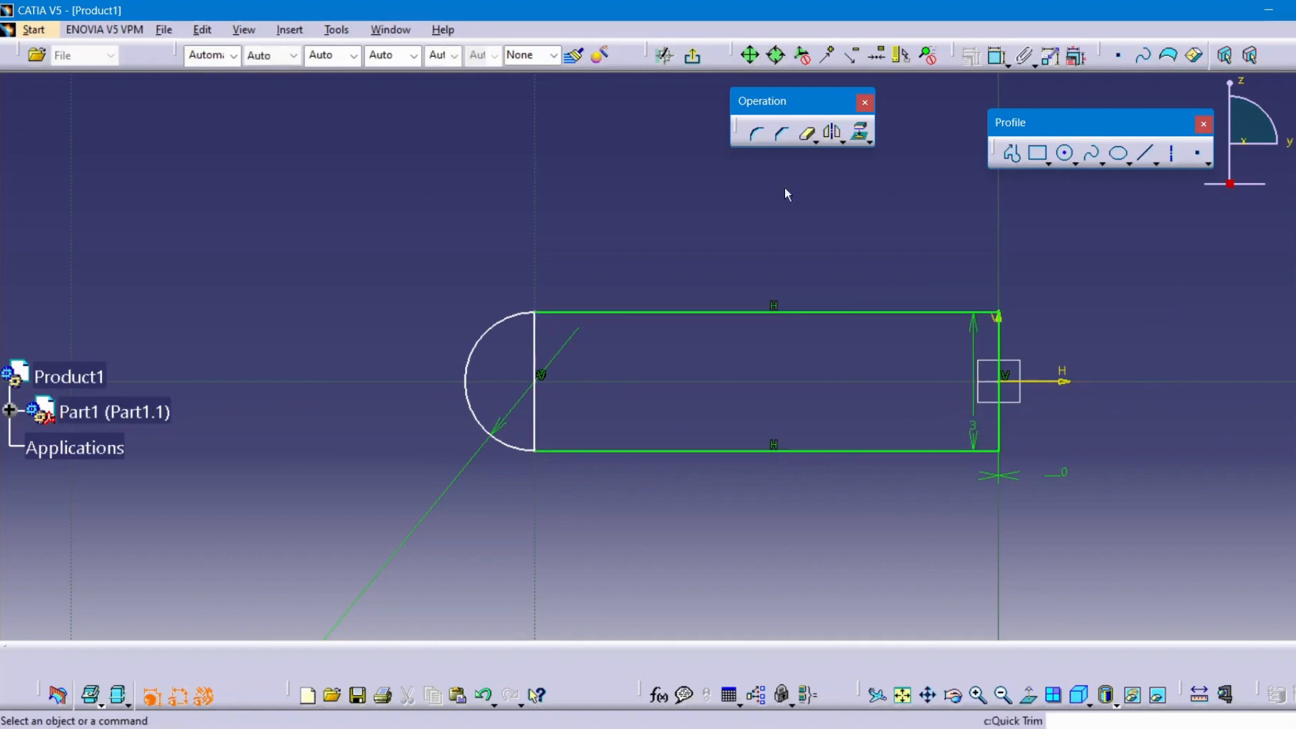
Step: Quick-trim the vertical line between the arc and the rectangle to form one rounded outline
{"action": "left_click", "coordinate": [808, 133]}
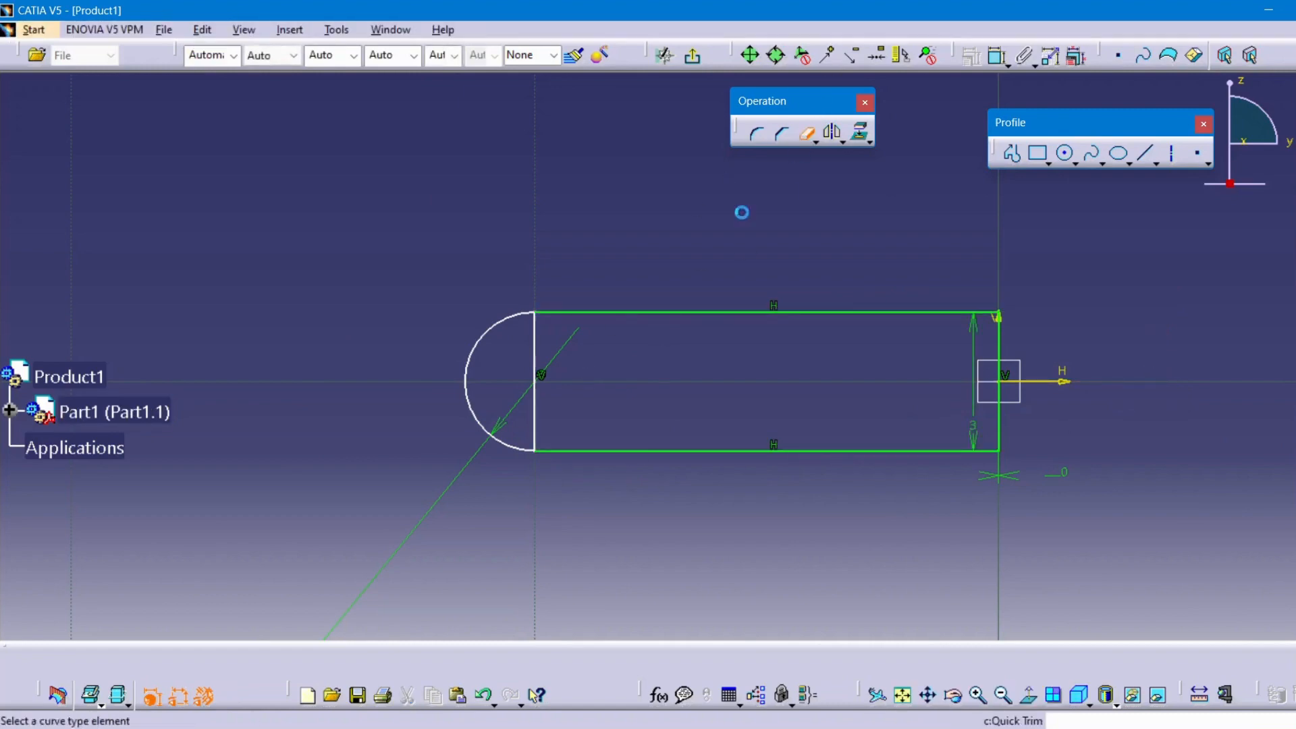
{"action": "left_click", "coordinate": [536, 418]}
{"action": "mouse_move", "coordinate": [573, 498]}
{"action": "middle_mouse_down", "text": "ctrl"}
{"action": "mouse_move", "coordinate": [638, 416]}
{"action": "mouse_move", "coordinate": [636, 343]}
{"action": "middle_mouse_up", "text": "ctrl"}
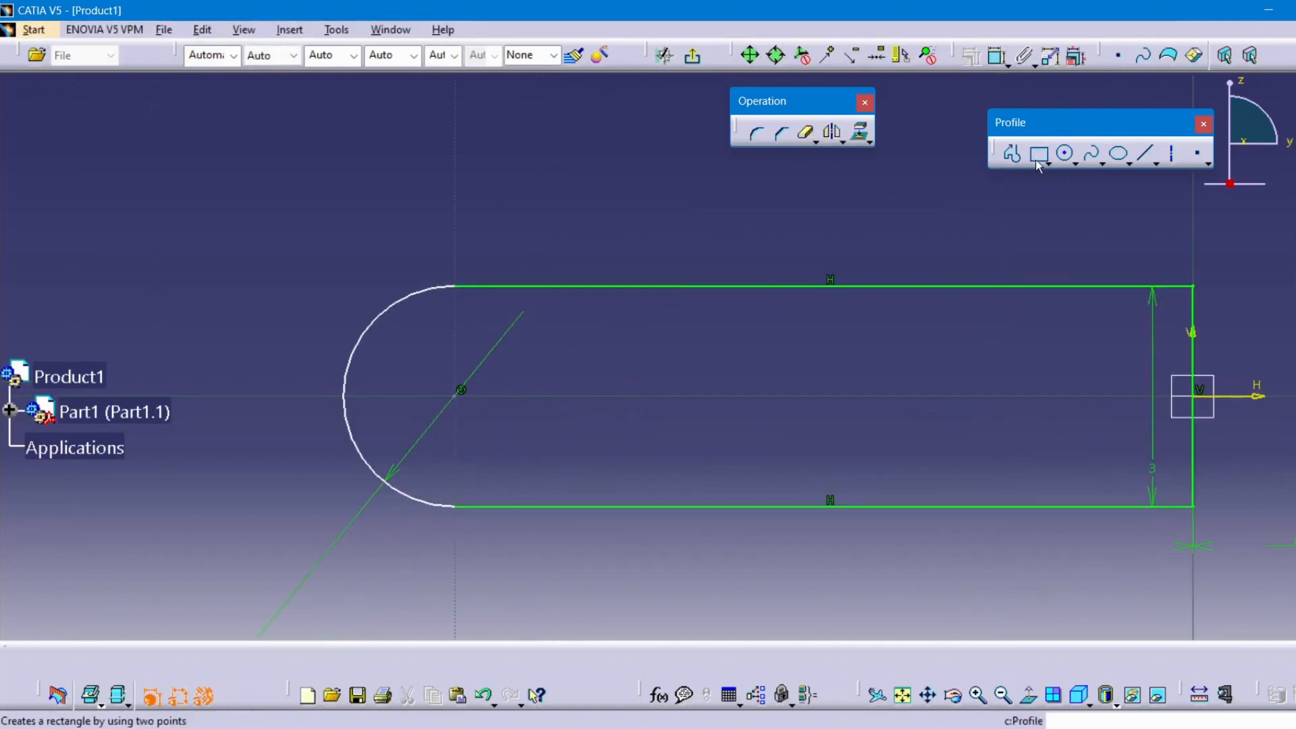
Step: Draw a hole circle concentric with the rounded end and set its diameter to 1 mm
{"action": "left_click", "coordinate": [1064, 154]}
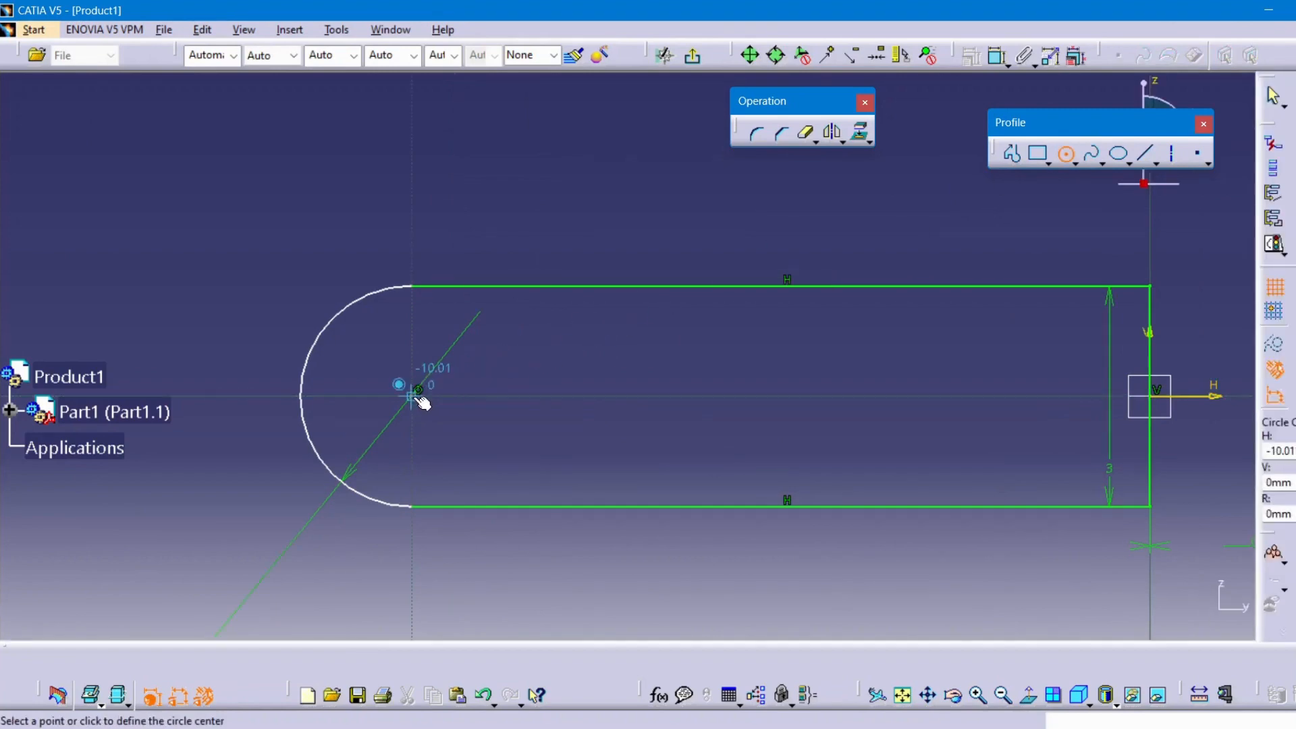
{"action": "left_click", "coordinate": [423, 397]}
{"action": "left_click", "coordinate": [436, 419]}
{"action": "left_click", "coordinate": [1003, 63]}
{"action": "left_click", "coordinate": [1021, 81]}
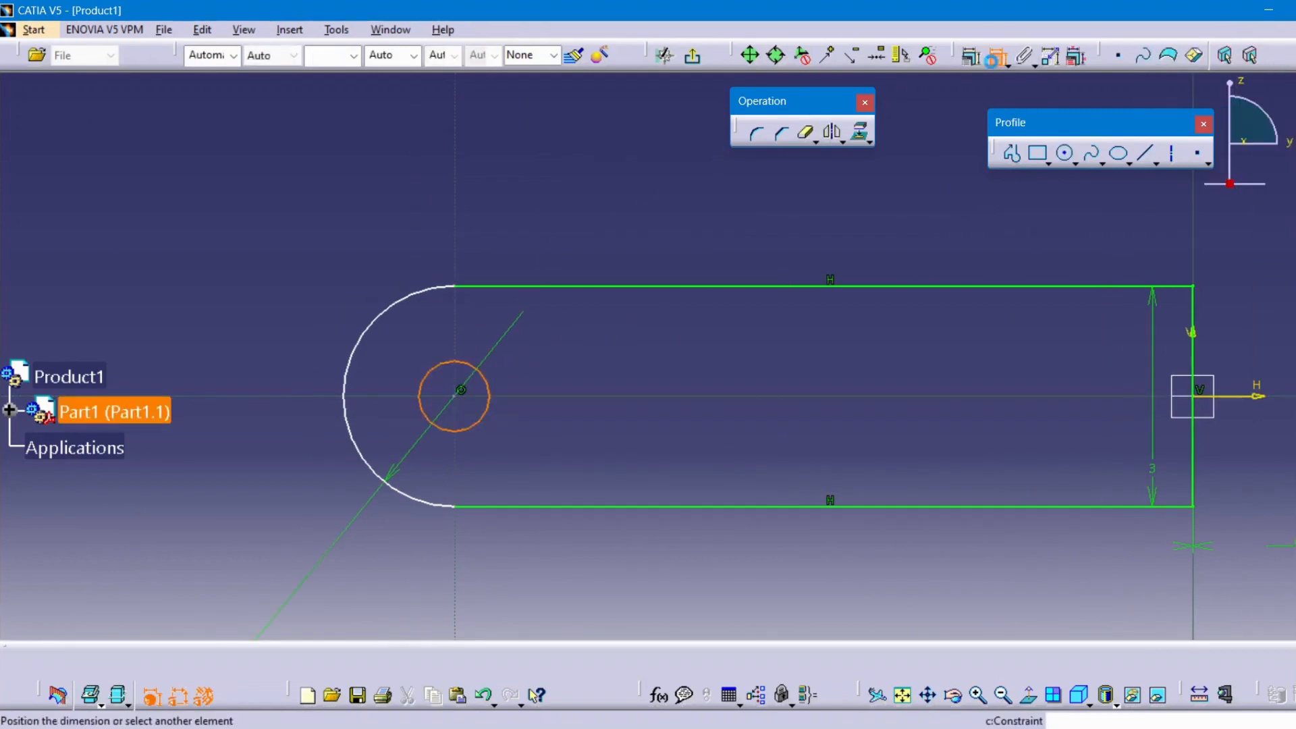
{"action": "left_click", "coordinate": [579, 220]}
{"action": "double_click", "coordinate": [581, 220]}
{"action": "key", "text": "Return"}
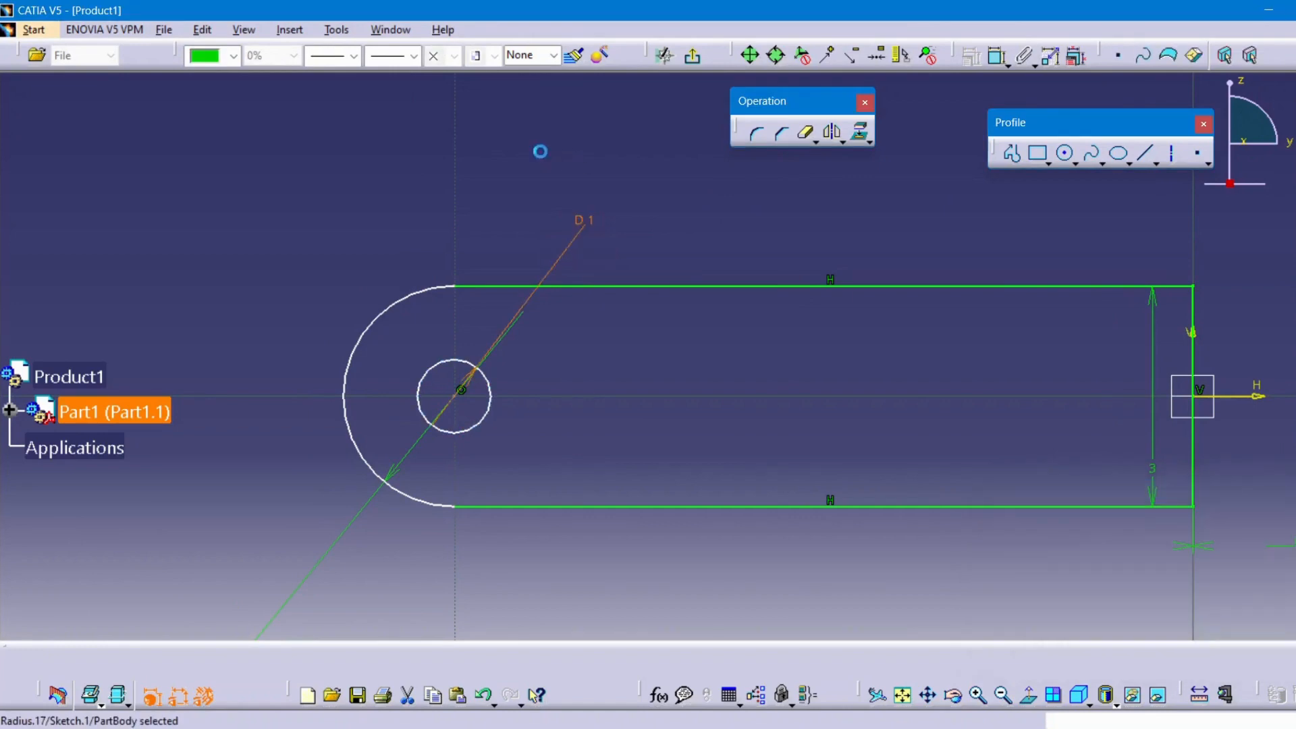
{"action": "left_click", "coordinate": [541, 152]}
Step: Dimension the outline's lower straight edge and set its length to 3.5 mm
{"action": "middle_click_drag", "start_coordinate": [542, 154], "coordinate": [574, 219]}
{"action": "left_click", "coordinate": [994, 56]}
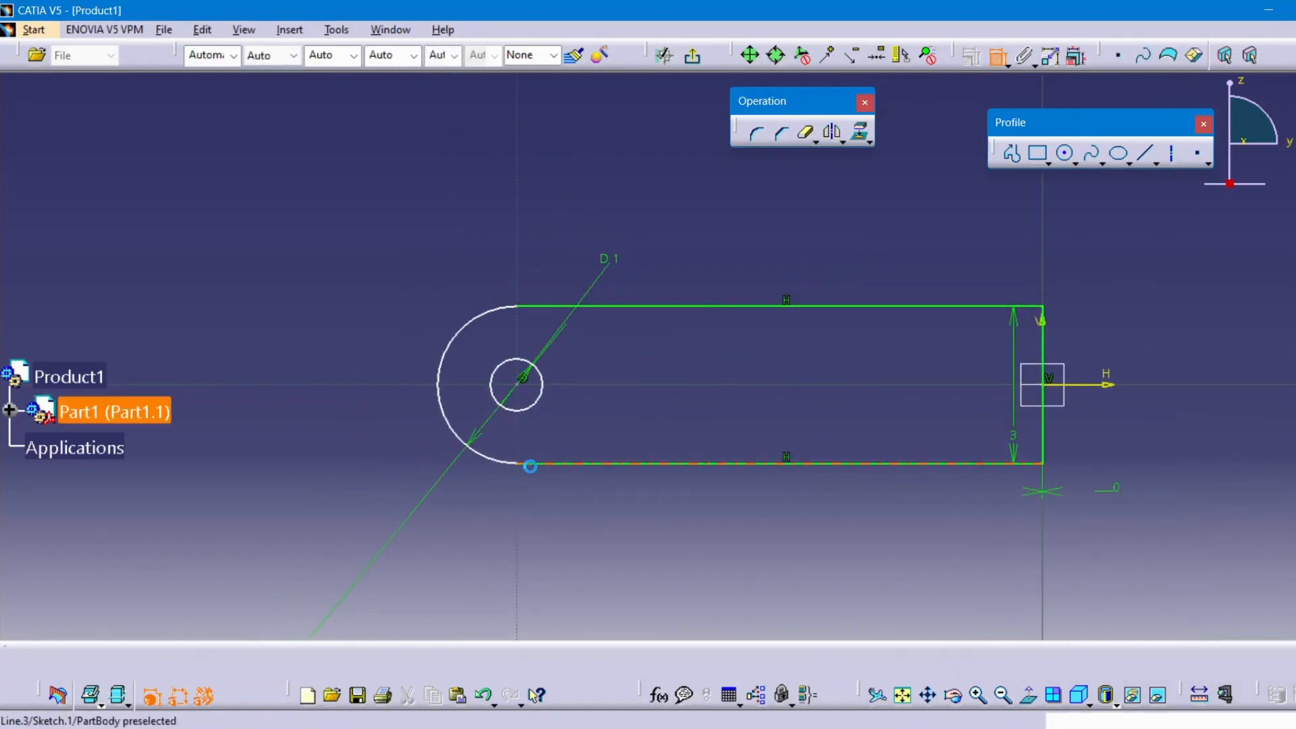
{"action": "left_click", "coordinate": [574, 464]}
{"action": "double_click", "coordinate": [608, 515]}
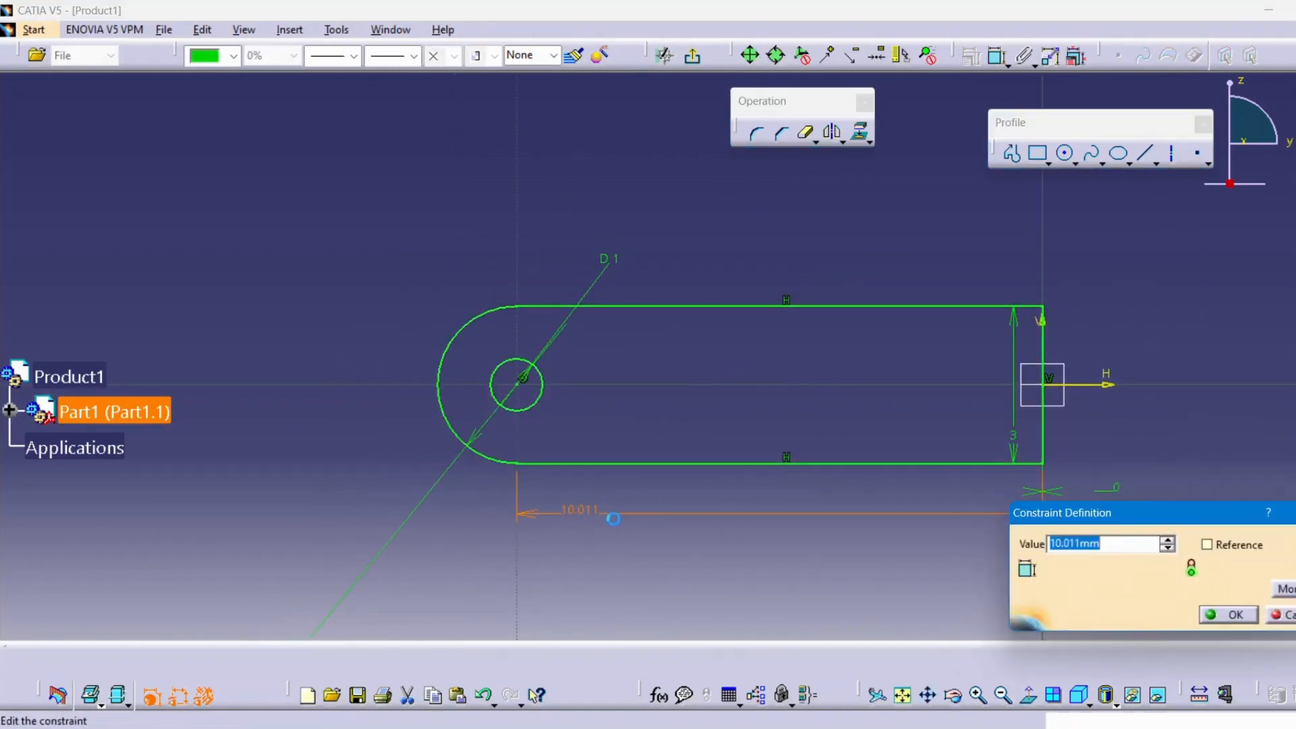
{"action": "key", "text": "alt+Tab"}
{"action": "key", "text": "alt+Tab"}
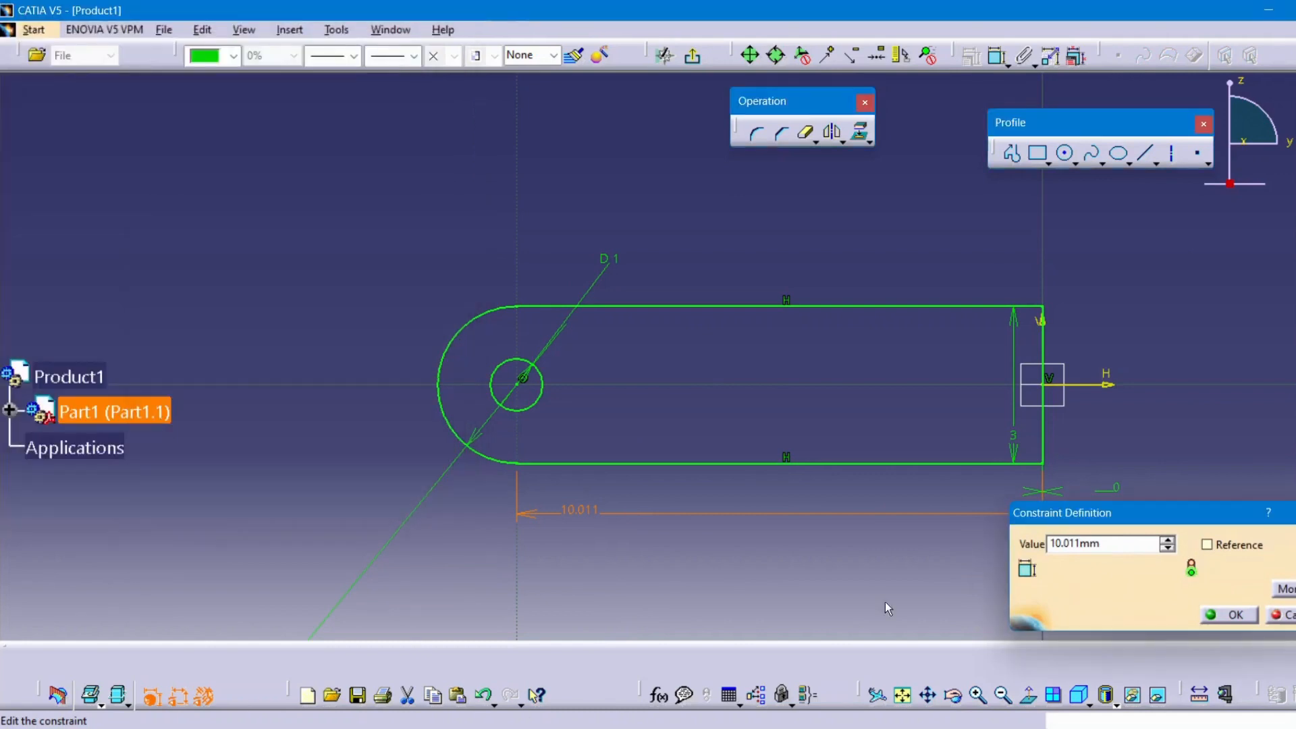
{"action": "type", "text": "3.5"}
{"action": "key", "text": "Return"}
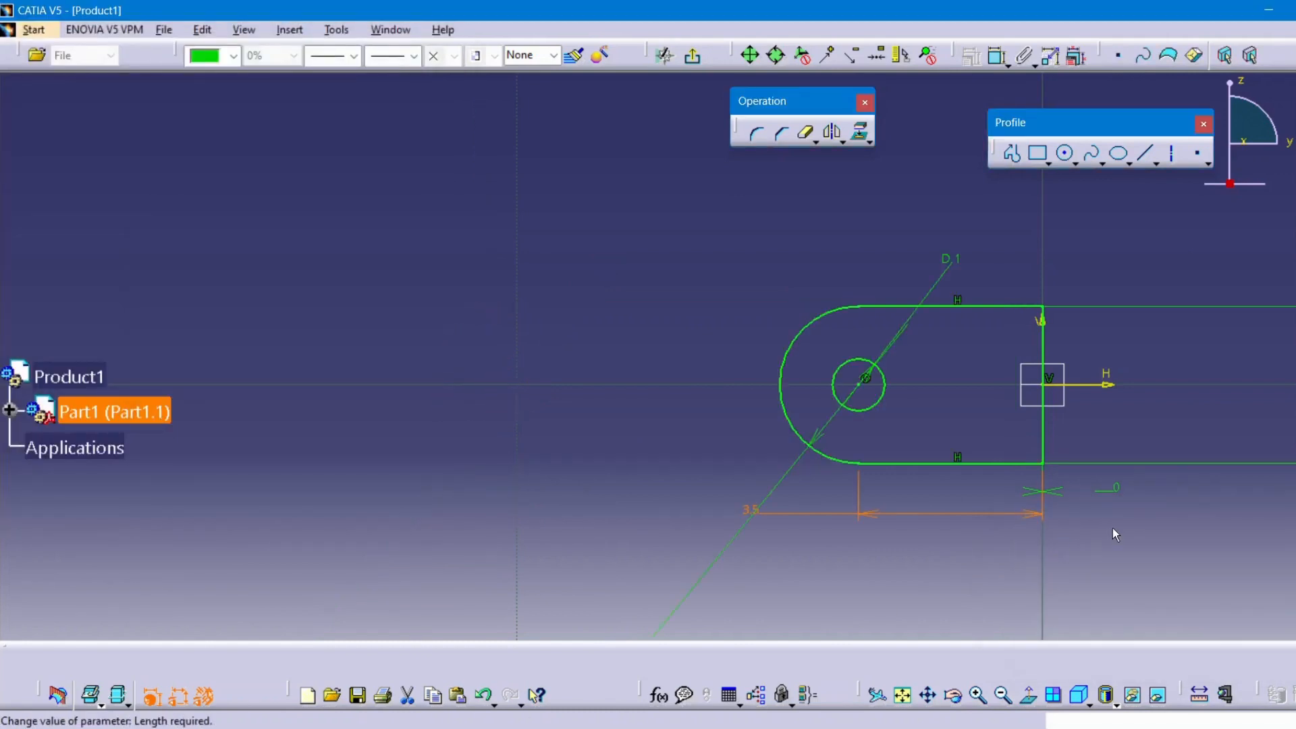
{"action": "mouse_move", "coordinate": [1048, 488]}
{"action": "middle_mouse_down"}
{"action": "mouse_move", "coordinate": [949, 500]}
{"action": "mouse_move", "coordinate": [788, 402]}
{"action": "mouse_move", "coordinate": [788, 375]}
{"action": "middle_mouse_up"}
{"action": "left_click", "coordinate": [760, 472]}
Step: Exit the base sketch and pad it to the .50 base thickness given in the reference drawing 11-3.png
{"action": "left_click", "coordinate": [577, 728]}
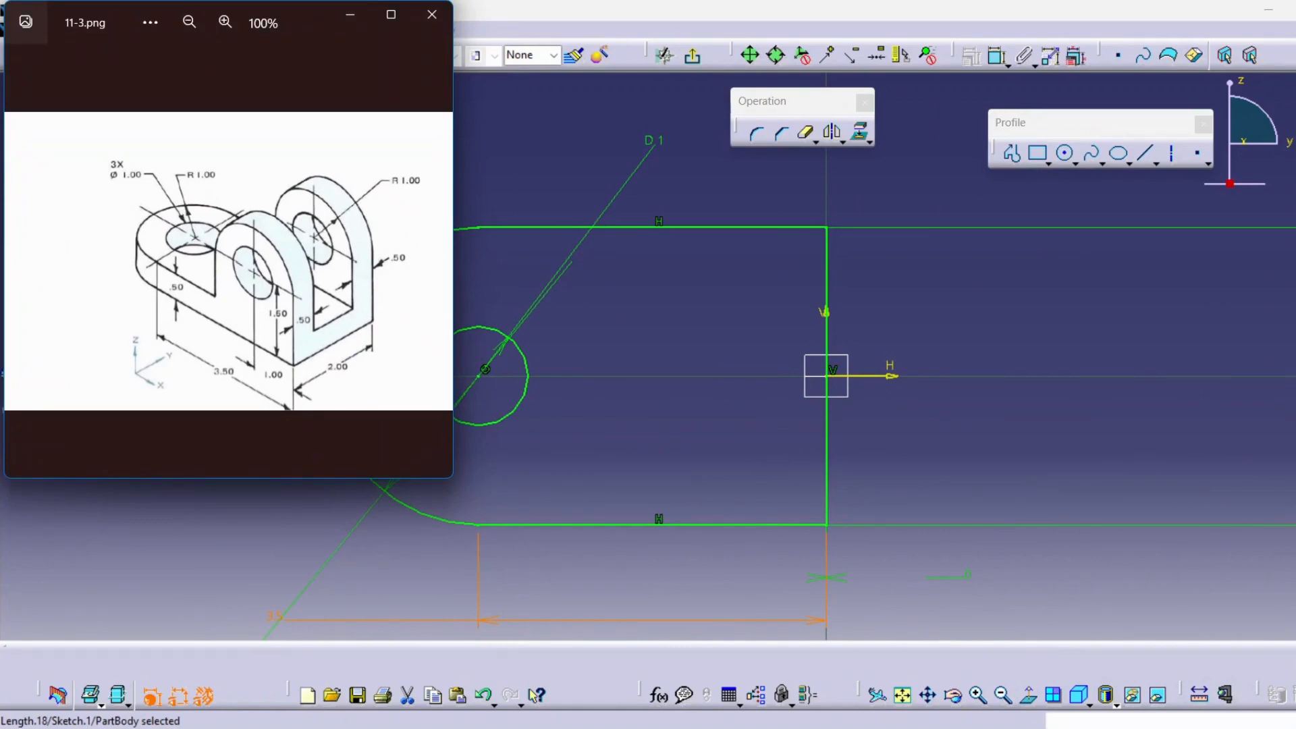
{"action": "left_click", "coordinate": [572, 727]}
{"action": "left_click", "coordinate": [692, 58]}
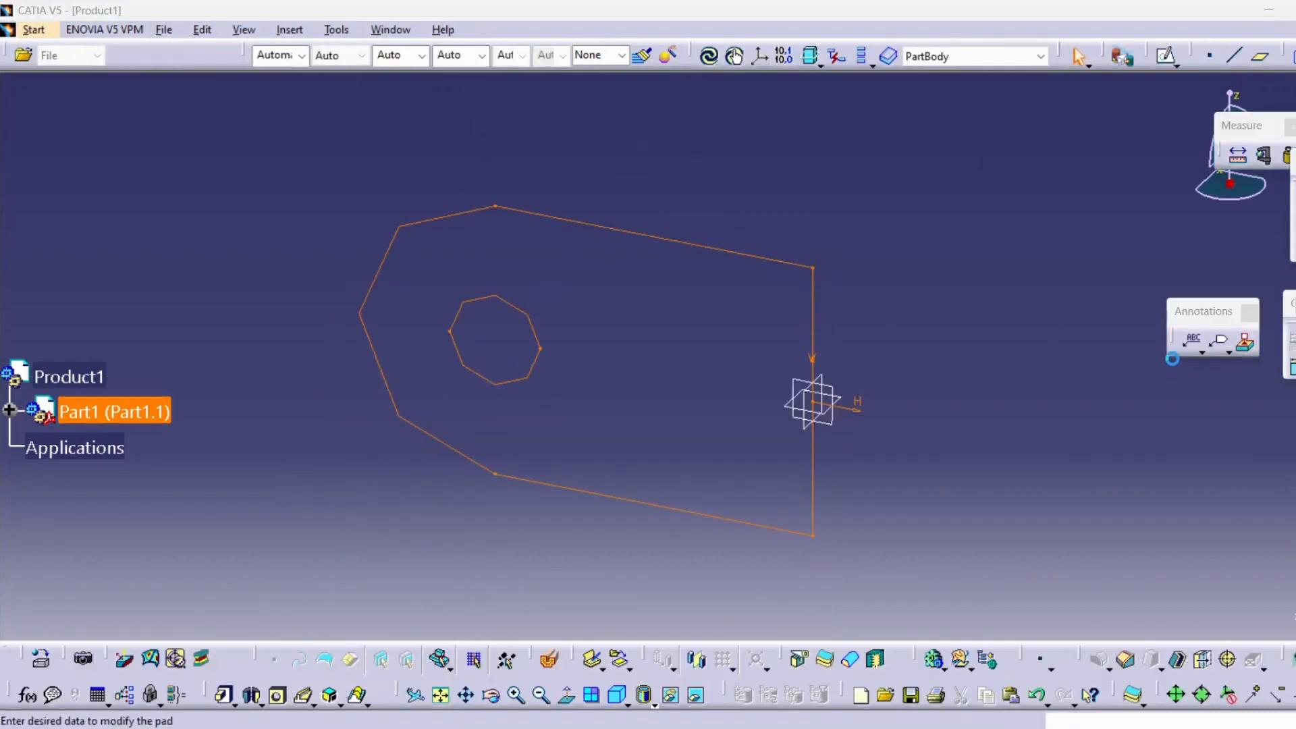
{"action": "key", "text": "alt+Tab"}
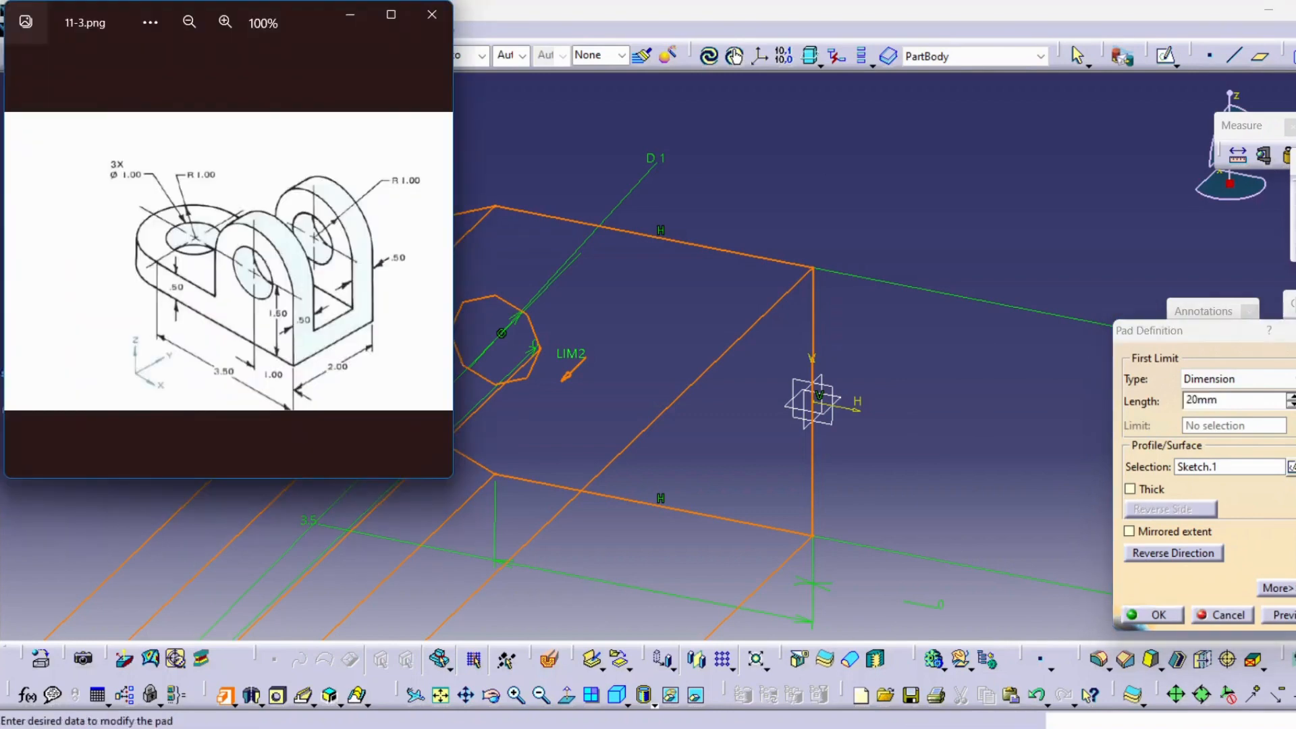
{"action": "key", "text": "alt+Tab"}
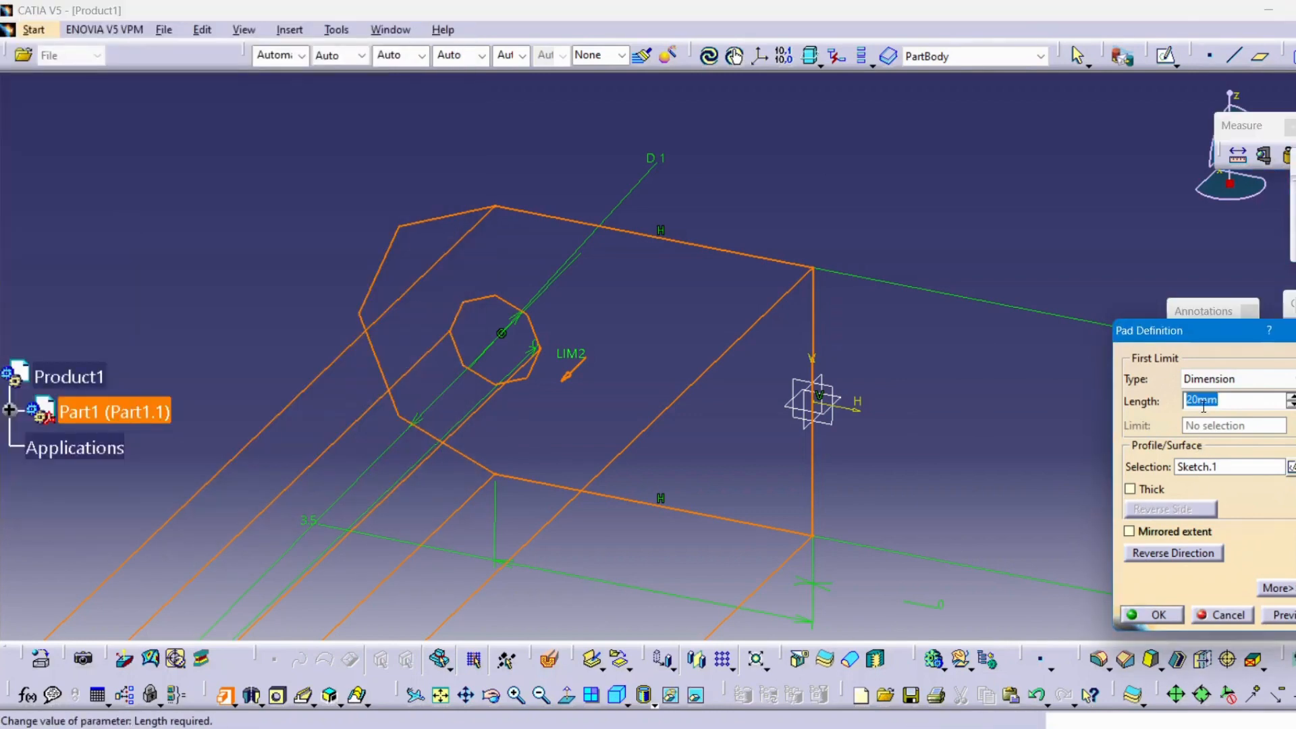
{"action": "key", "text": "Return"}
{"action": "left_click", "coordinate": [1012, 460]}
Step: Inspect the padded base plate from an angle and compare it with the reference drawing 11-3.png
{"action": "middle_click_drag", "start_coordinate": [972, 459], "coordinate": [676, 669]}
{"action": "scroll", "coordinate": [910, 375], "scroll_direction": "up", "scroll_amount": 1}
{"action": "scroll", "coordinate": [775, 367], "scroll_direction": "up", "scroll_amount": 1}
{"action": "scroll", "coordinate": [676, 668], "scroll_direction": "up", "scroll_amount": 1}
{"action": "left_click", "coordinate": [622, 727]}
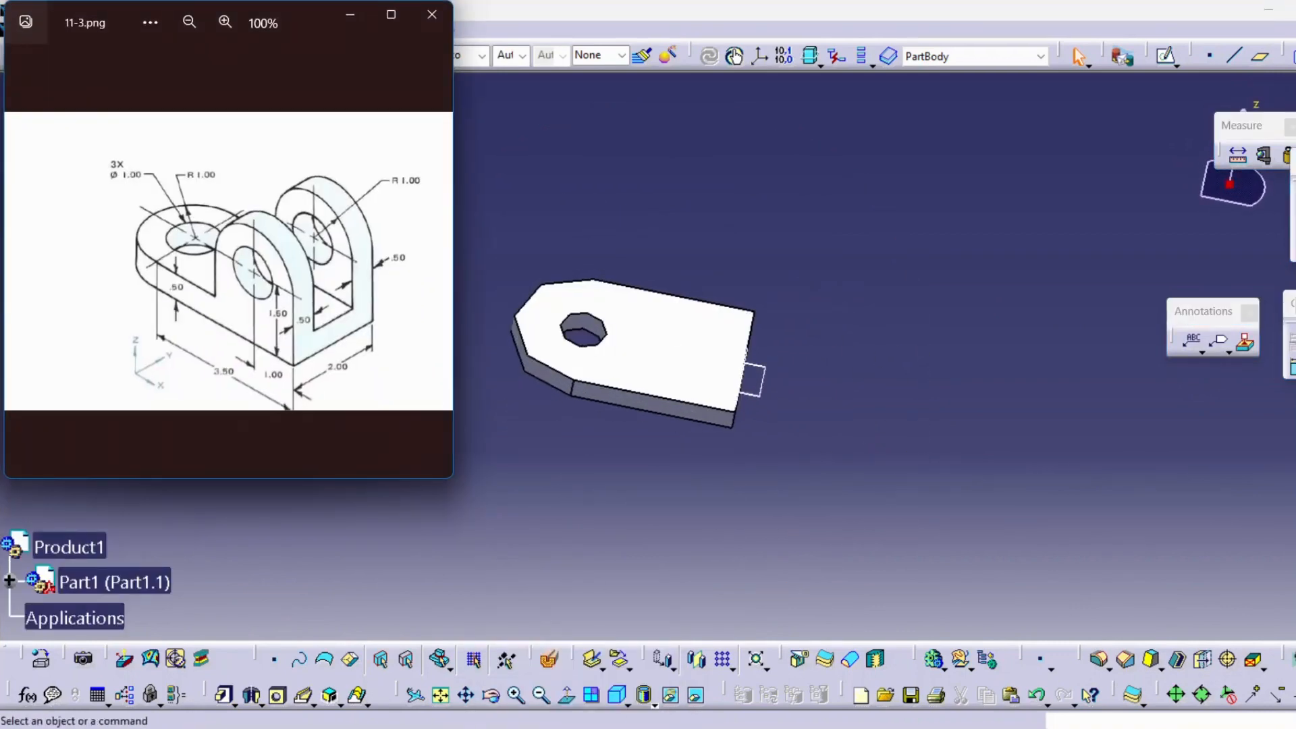
{"action": "left_click", "coordinate": [623, 728]}
{"action": "middle_click_drag", "start_coordinate": [746, 413], "coordinate": [881, 304]}
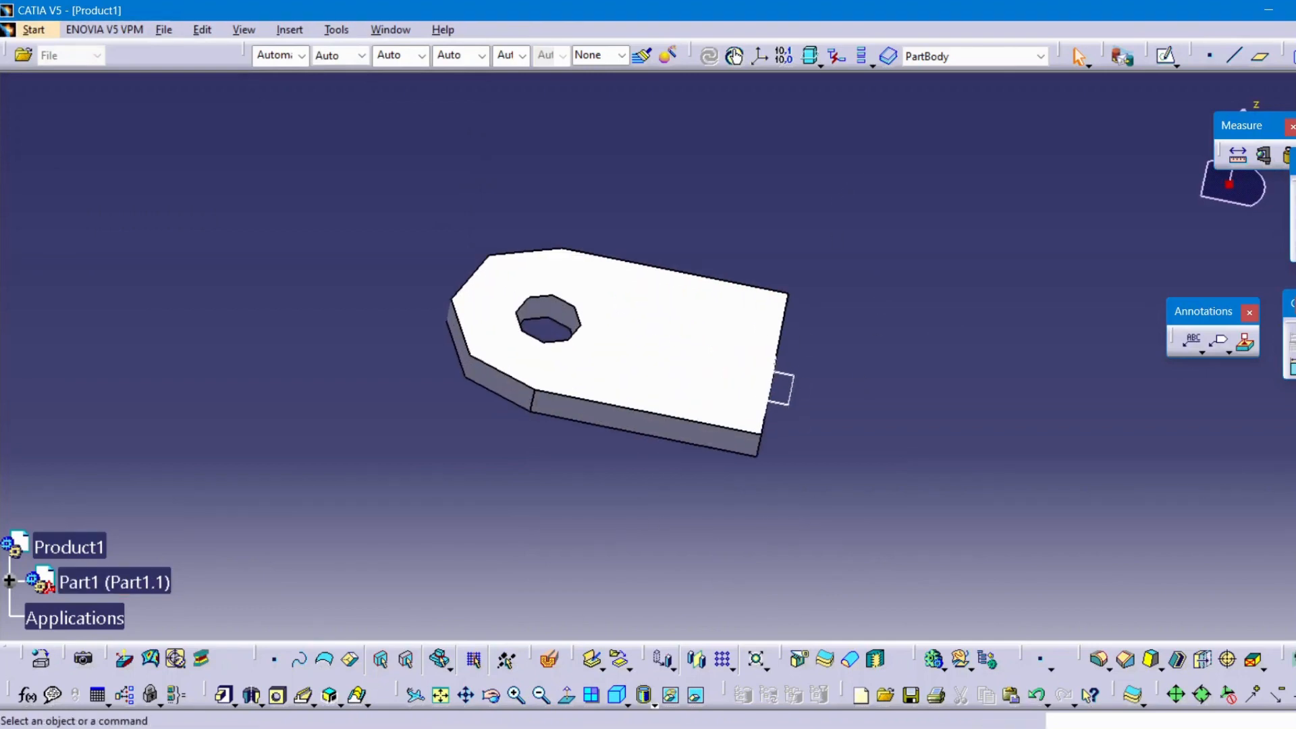
{"action": "left_click", "coordinate": [622, 727]}
{"action": "left_click", "coordinate": [651, 535]}
Step: Start a sketch viewing the plate edge-on and draw a rectangle about 3.7 mm wide from the vertical axis to the horizontal axis
{"action": "left_click", "coordinate": [703, 338]}
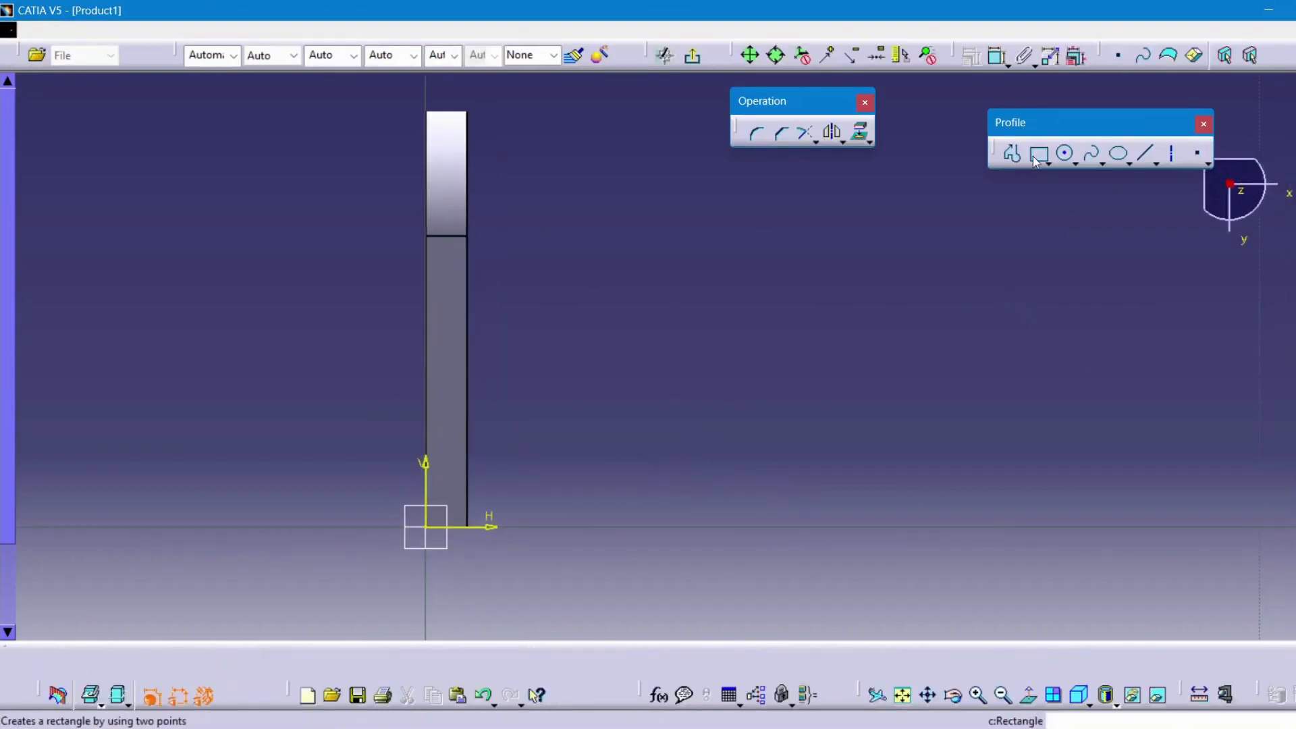
{"action": "left_click", "coordinate": [1037, 153]}
{"action": "left_click", "coordinate": [382, 353]}
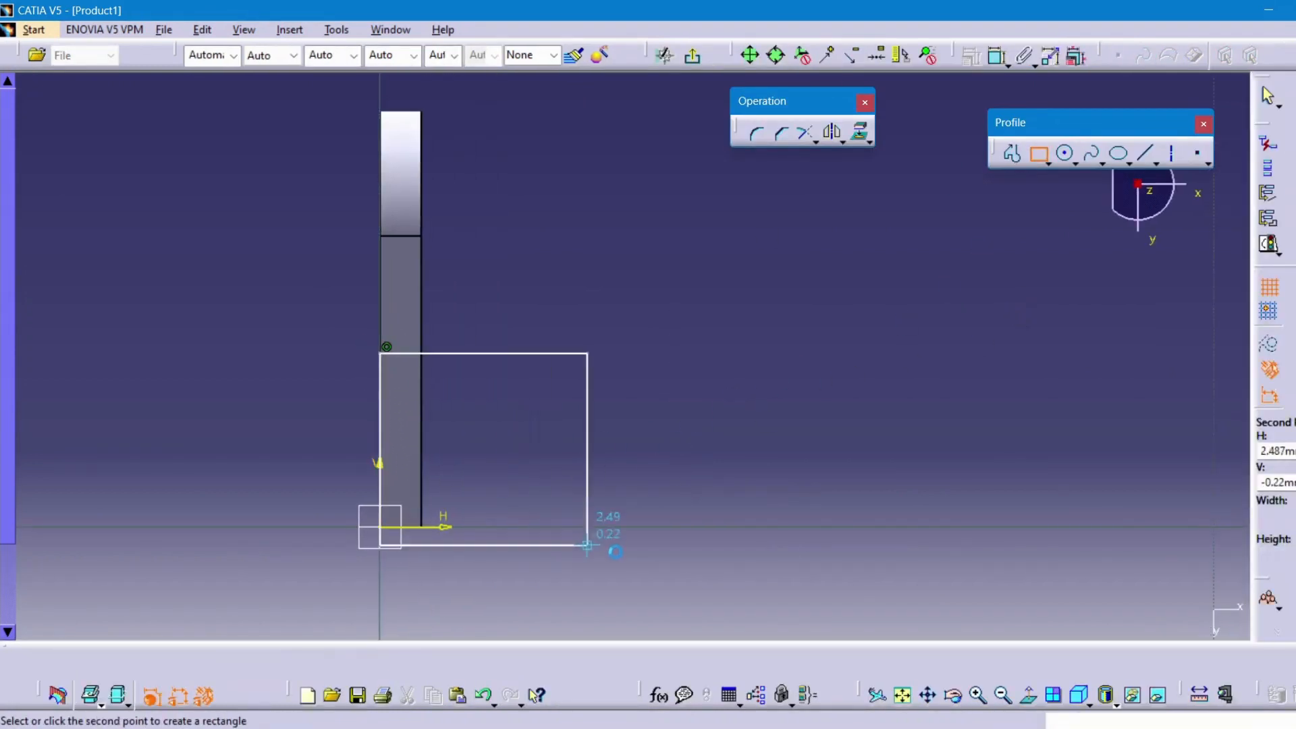
{"action": "left_click", "coordinate": [694, 525]}
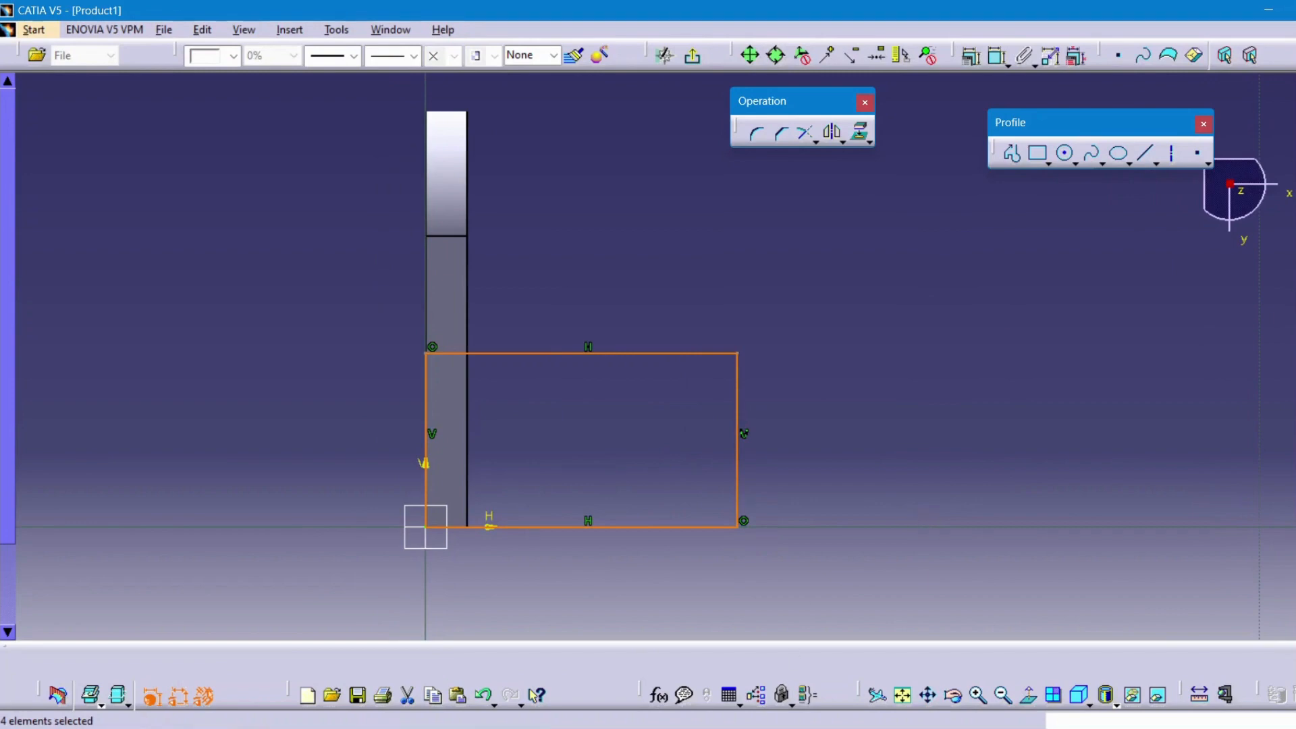
Step: Check the reference drawing 11-3.png, dimension the rectangle's horizontal side and set its length to 1.5 mm
{"action": "mouse_move", "coordinate": [544, 716]}
{"action": "left_click", "coordinate": [543, 642]}
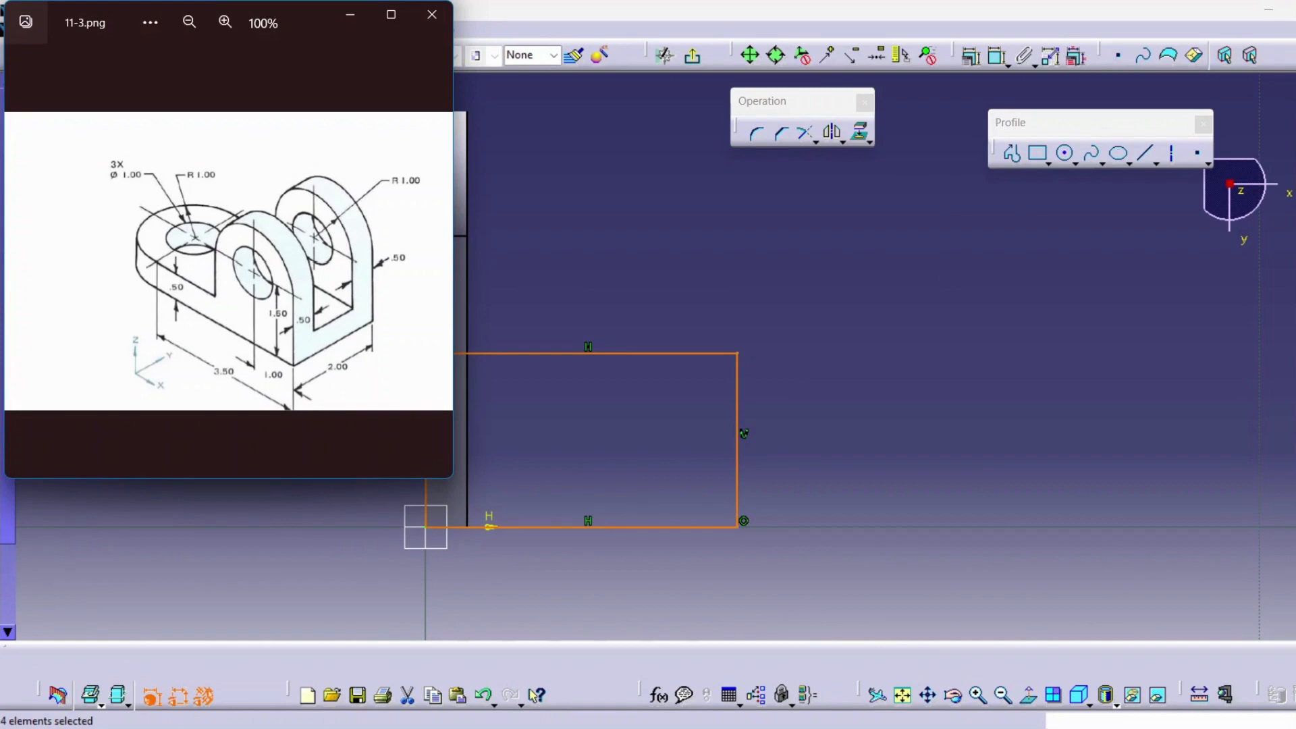
{"action": "key", "text": "alt+Tab"}
{"action": "left_click", "coordinate": [919, 477]}
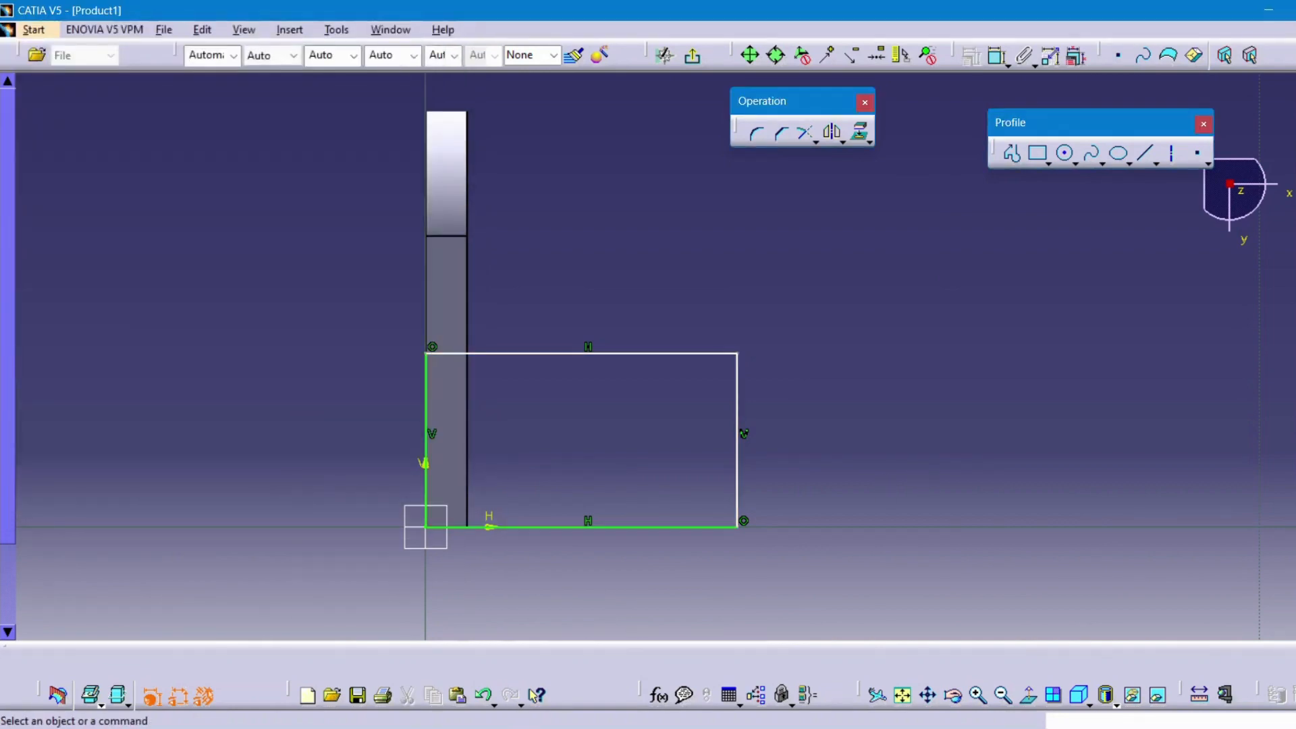
{"action": "left_click", "coordinate": [610, 536]}
{"action": "left_click", "coordinate": [645, 264]}
{"action": "double_click", "coordinate": [648, 266]}
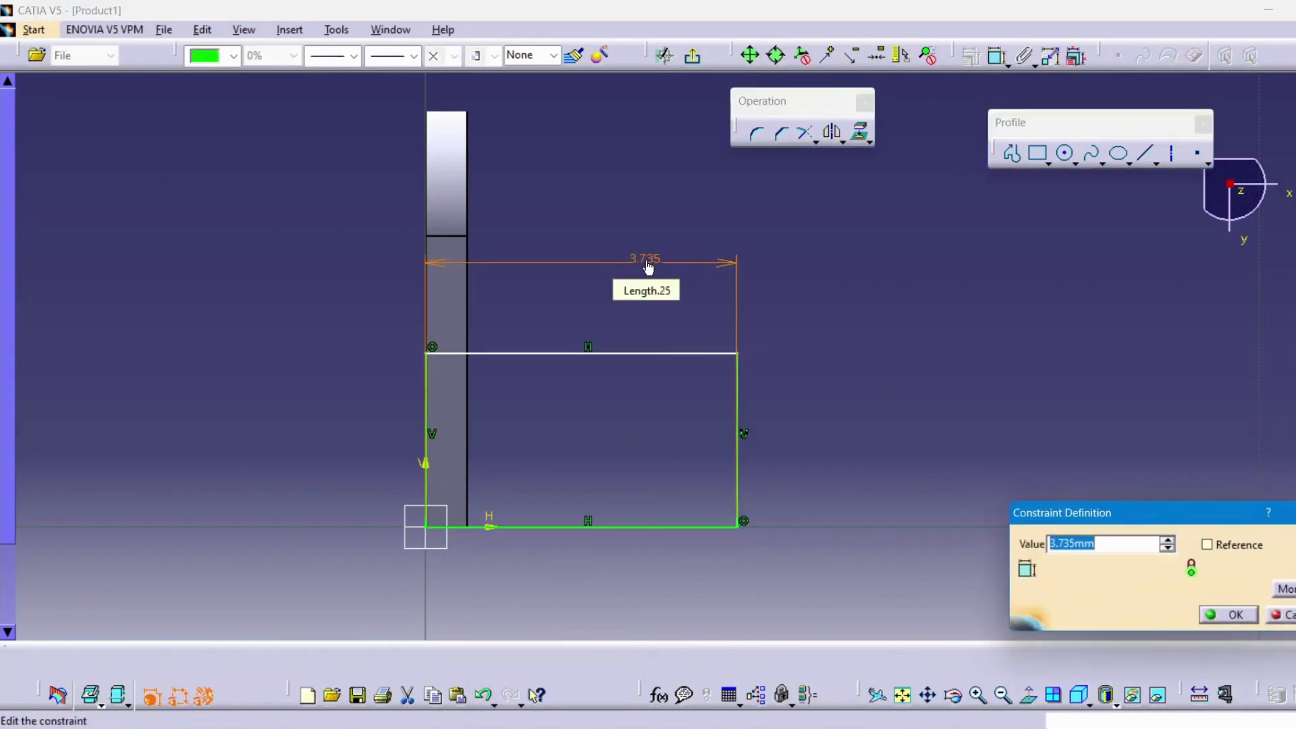
{"action": "type", "text": "1.5"}
{"action": "key", "text": "Return"}
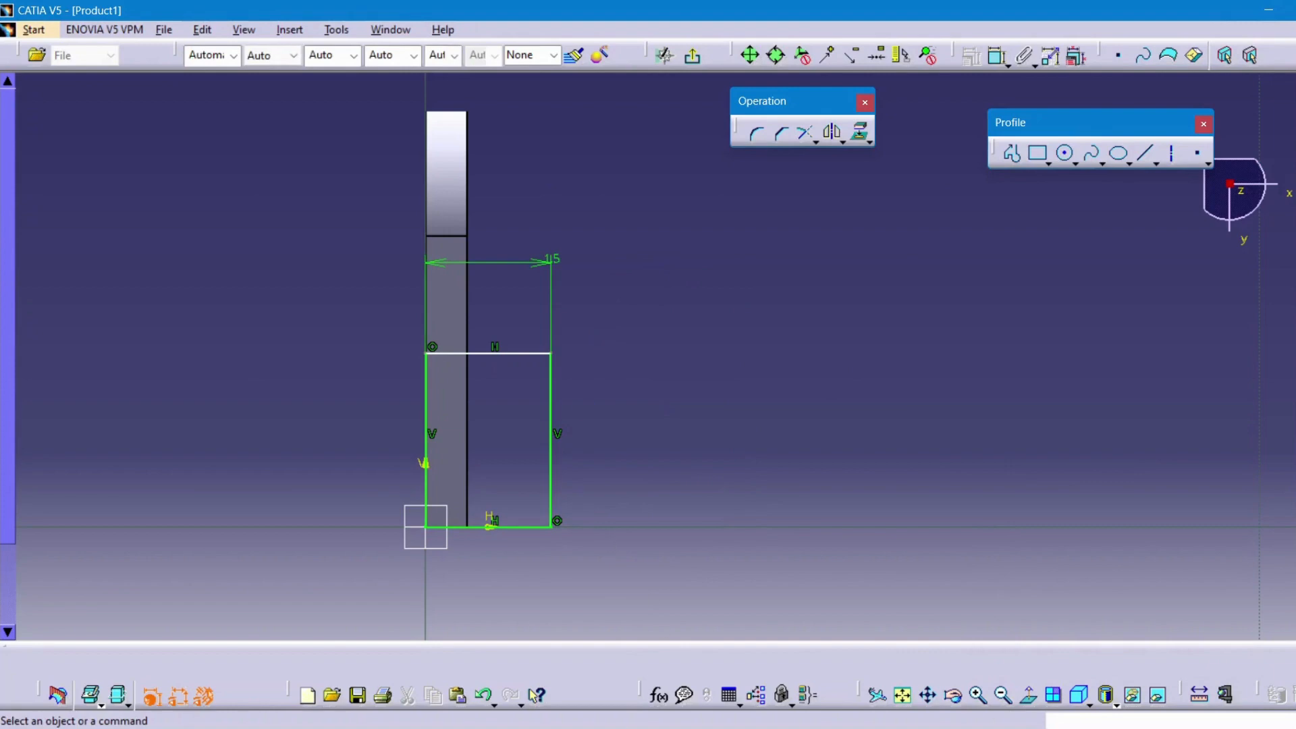
Step: Consult the reference drawing 11-3.png, dimension the rectangle's outer vertical side and set it to 2 mm
{"action": "key", "text": "alt+Tab"}
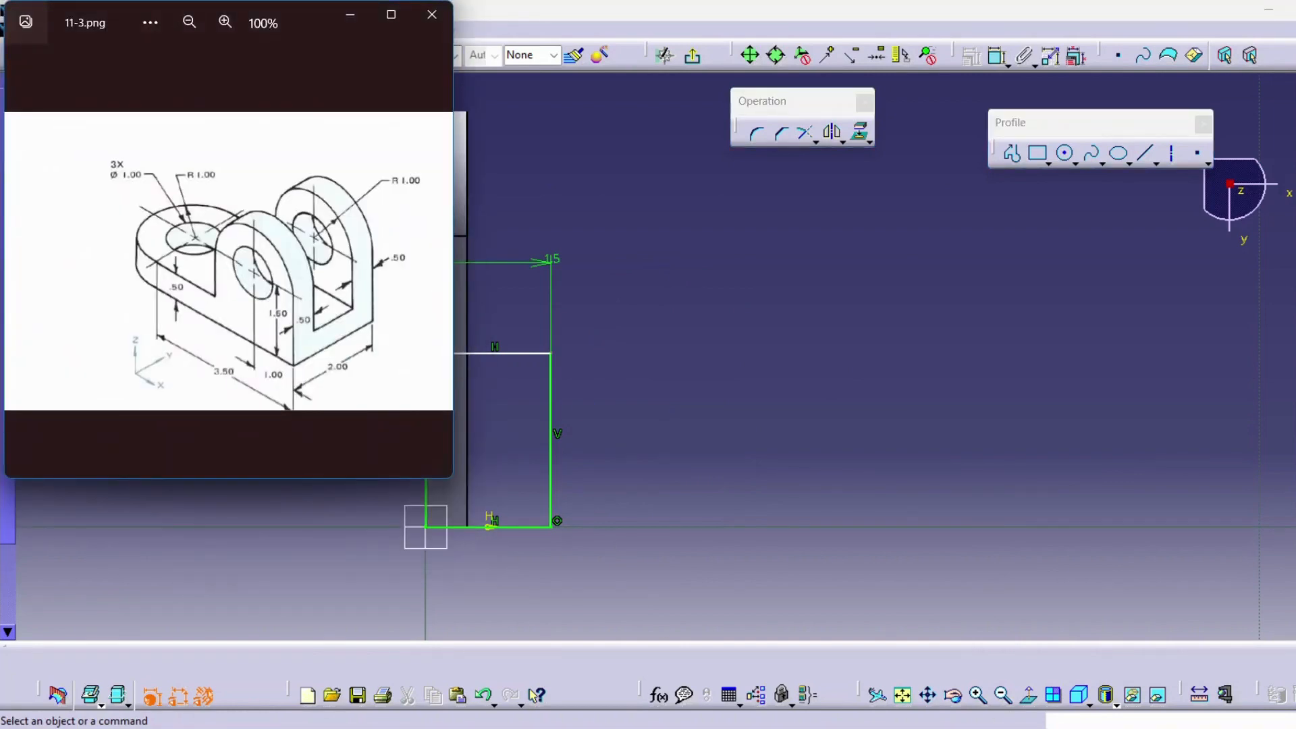
{"action": "key", "text": "alt+Tab"}
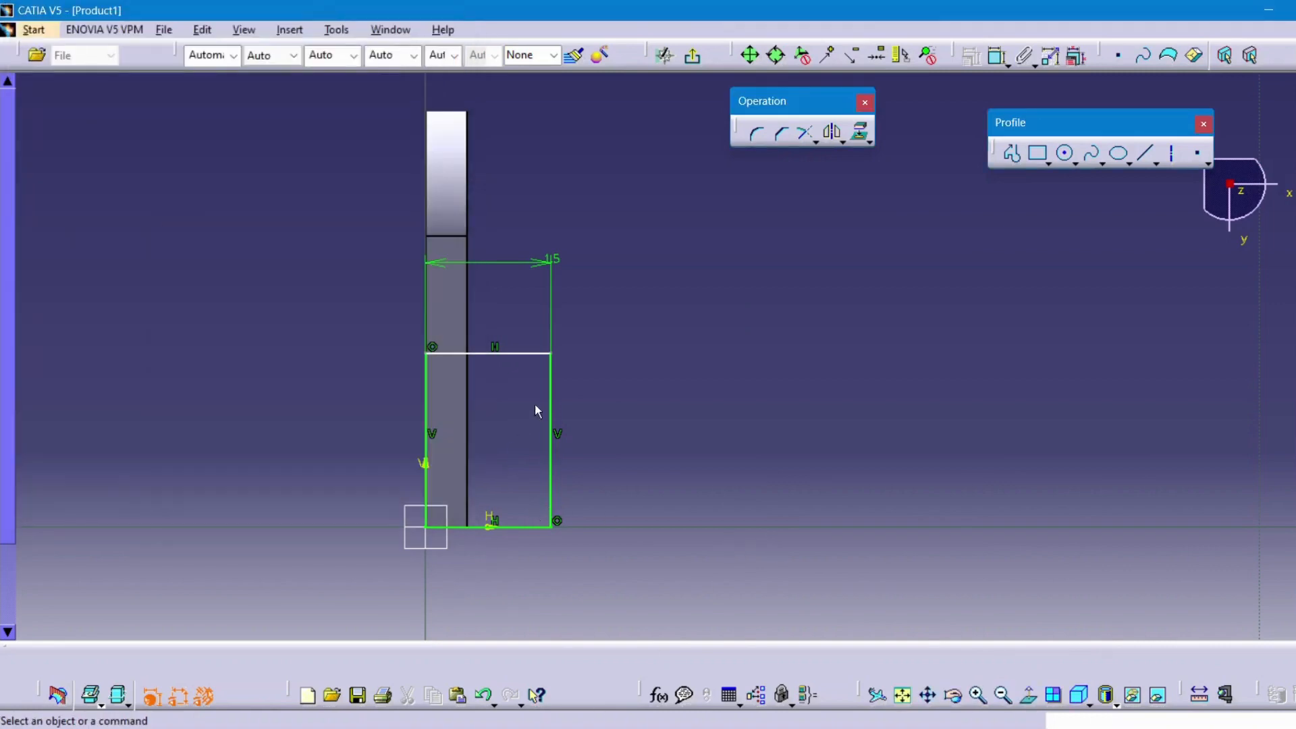
{"action": "key", "text": "alt+Tab"}
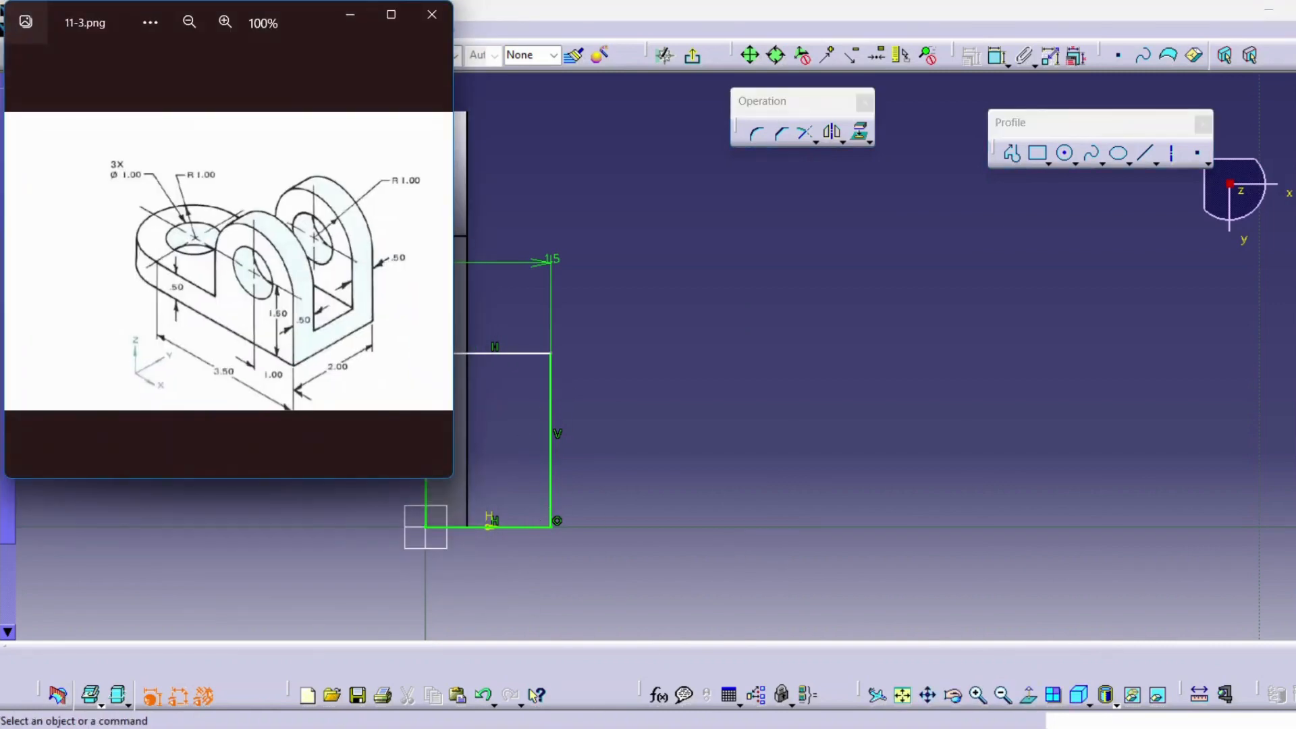
{"action": "key", "text": "alt+Tab"}
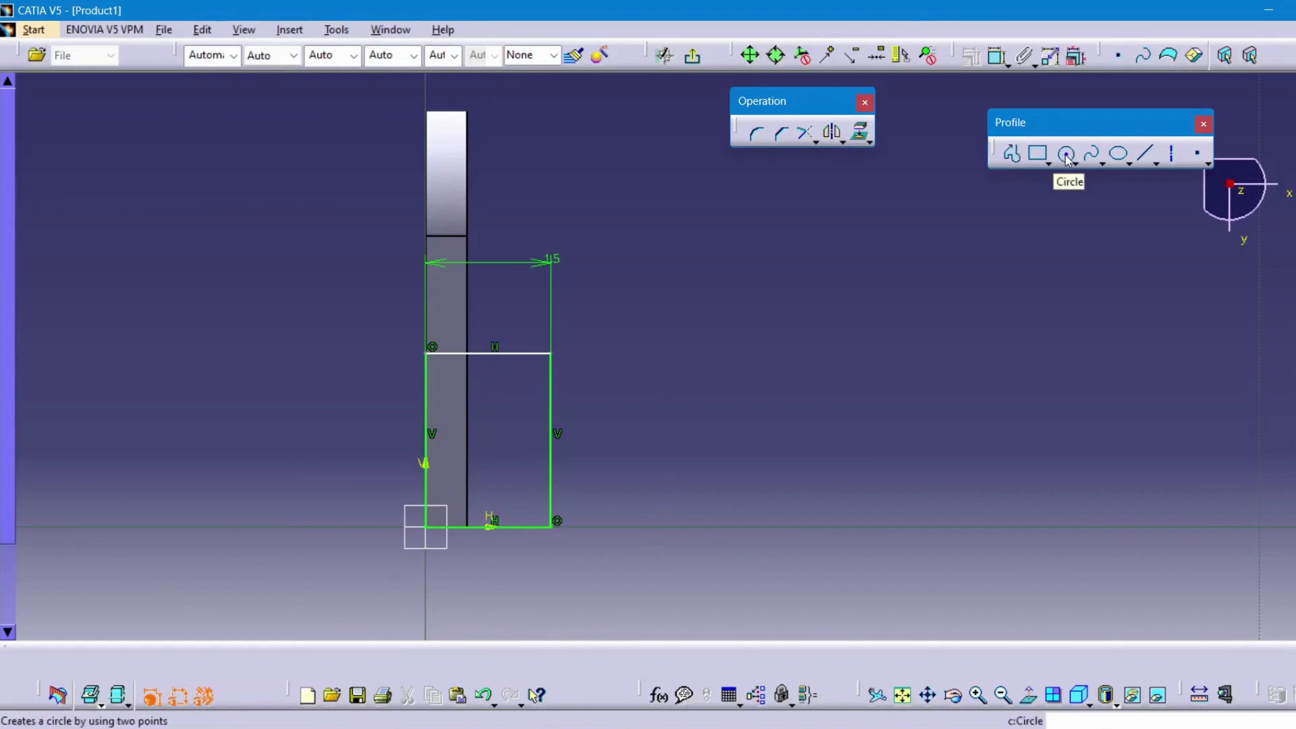
{"action": "left_click", "coordinate": [544, 724]}
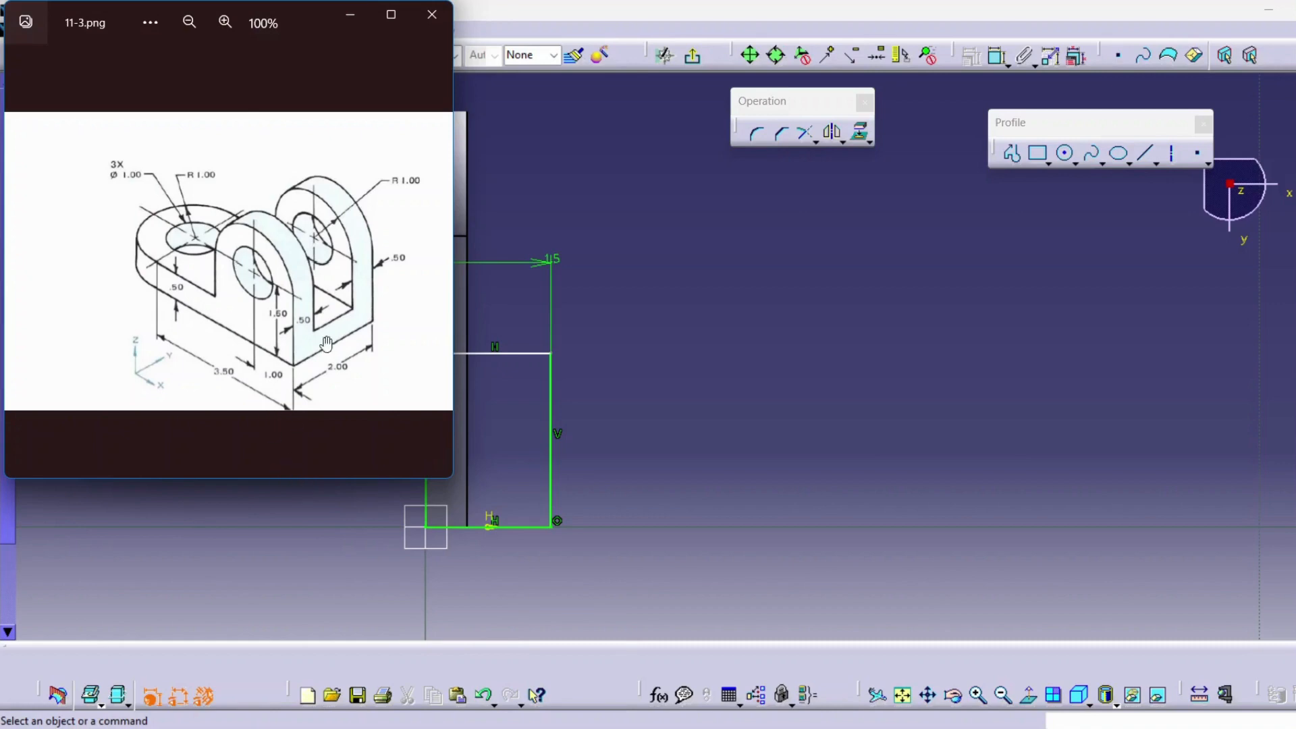
{"action": "left_click", "coordinate": [349, 22]}
{"action": "left_click", "coordinate": [996, 55]}
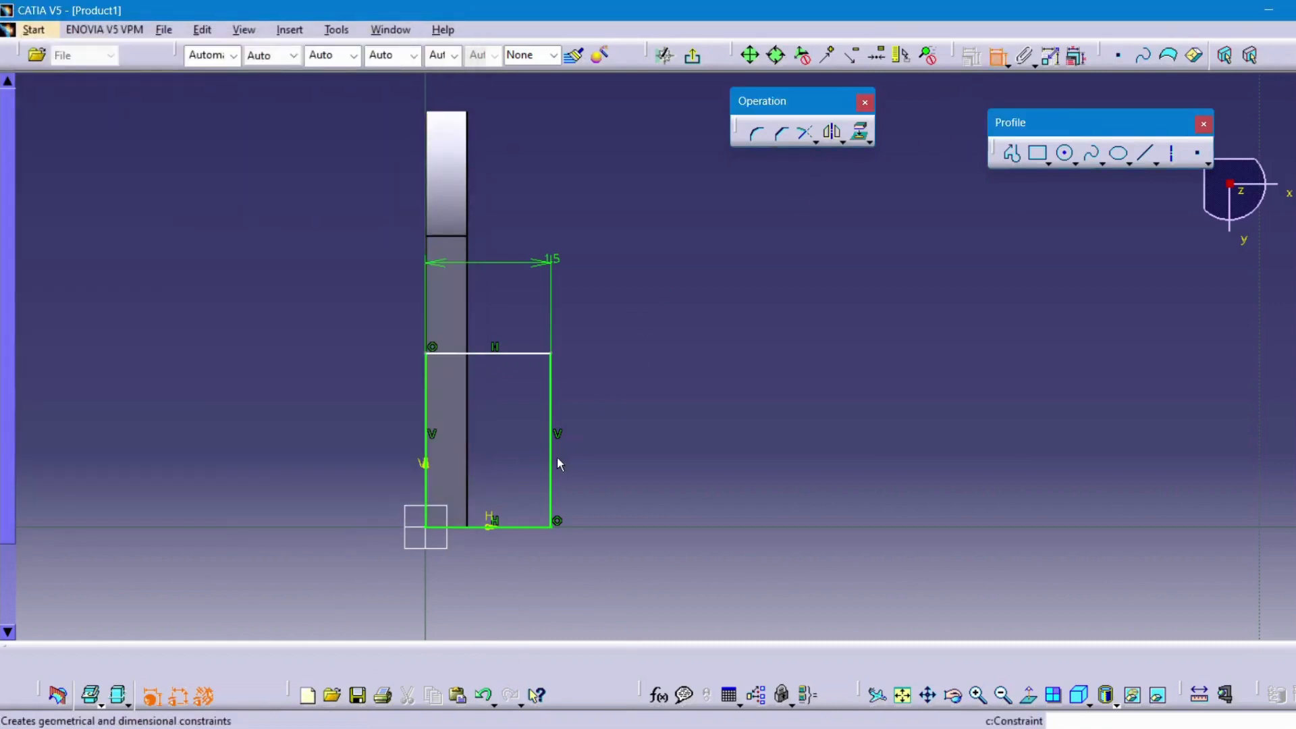
{"action": "left_click", "coordinate": [552, 458]}
{"action": "left_click", "coordinate": [651, 436]}
{"action": "double_click", "coordinate": [649, 435]}
{"action": "type", "text": "2"}
{"action": "key", "text": "Return"}
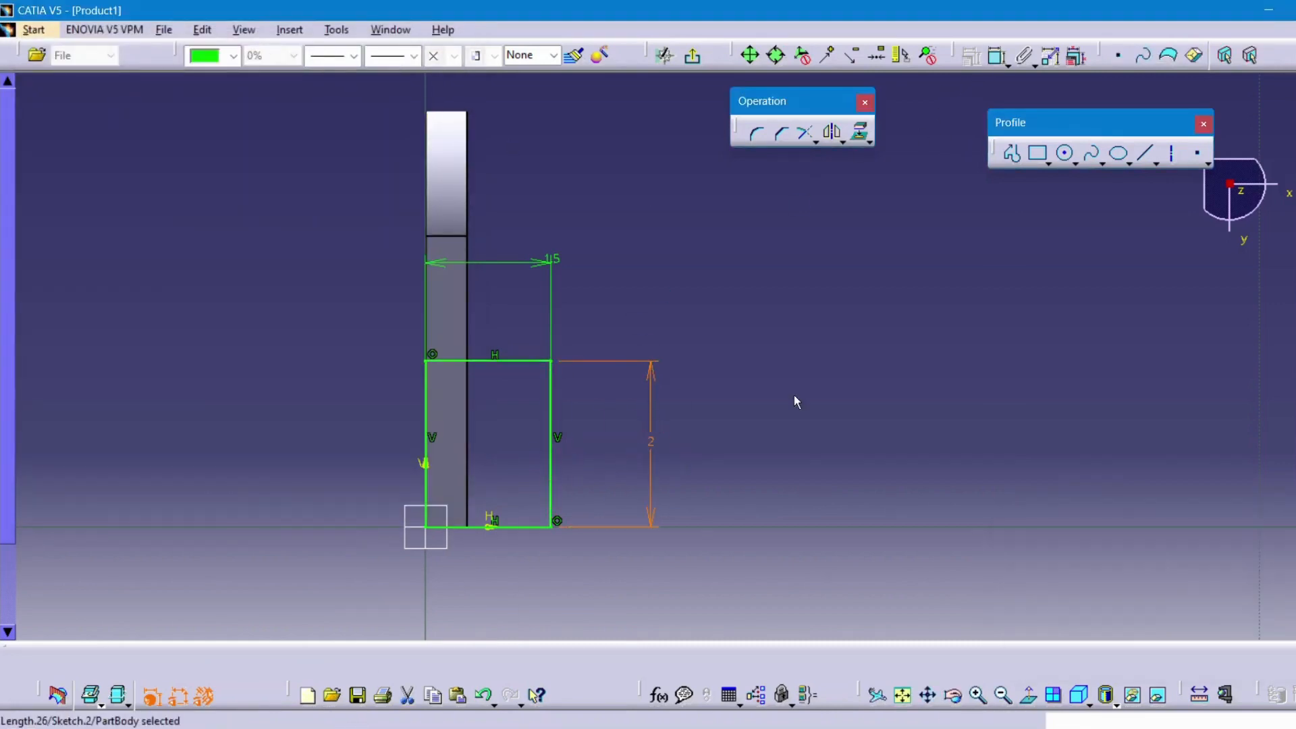
Step: Draw a circle of 1 mm radius centred on the midpoint of the rectangle's outer vertical side
{"action": "left_click", "coordinate": [1064, 154]}
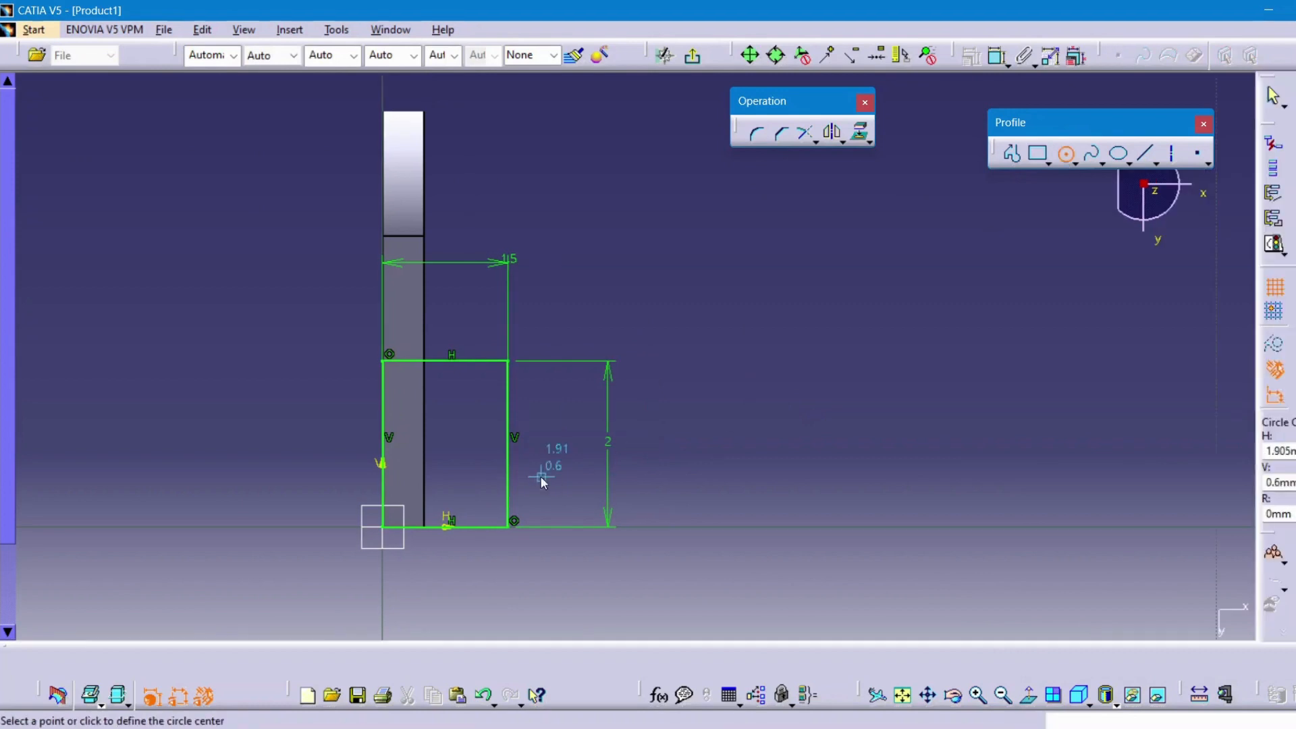
{"action": "left_click", "coordinate": [507, 443]}
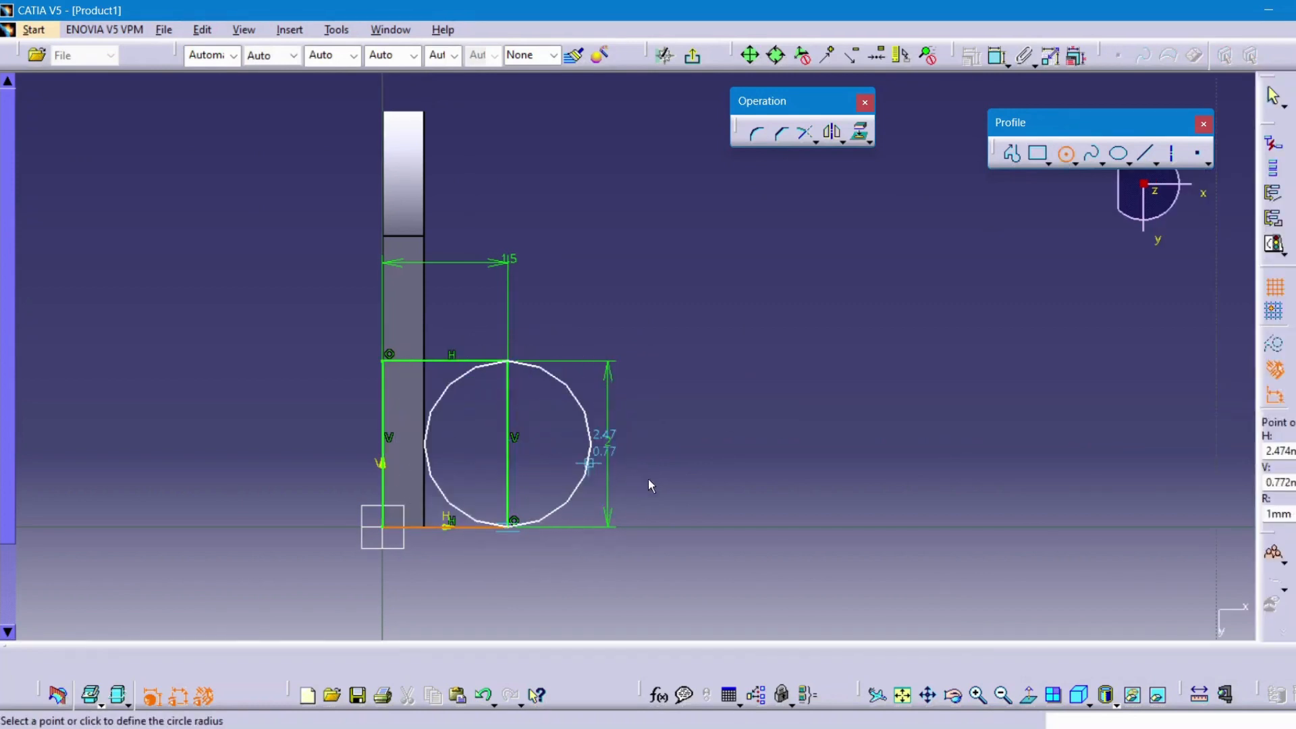
{"action": "left_click", "coordinate": [651, 486]}
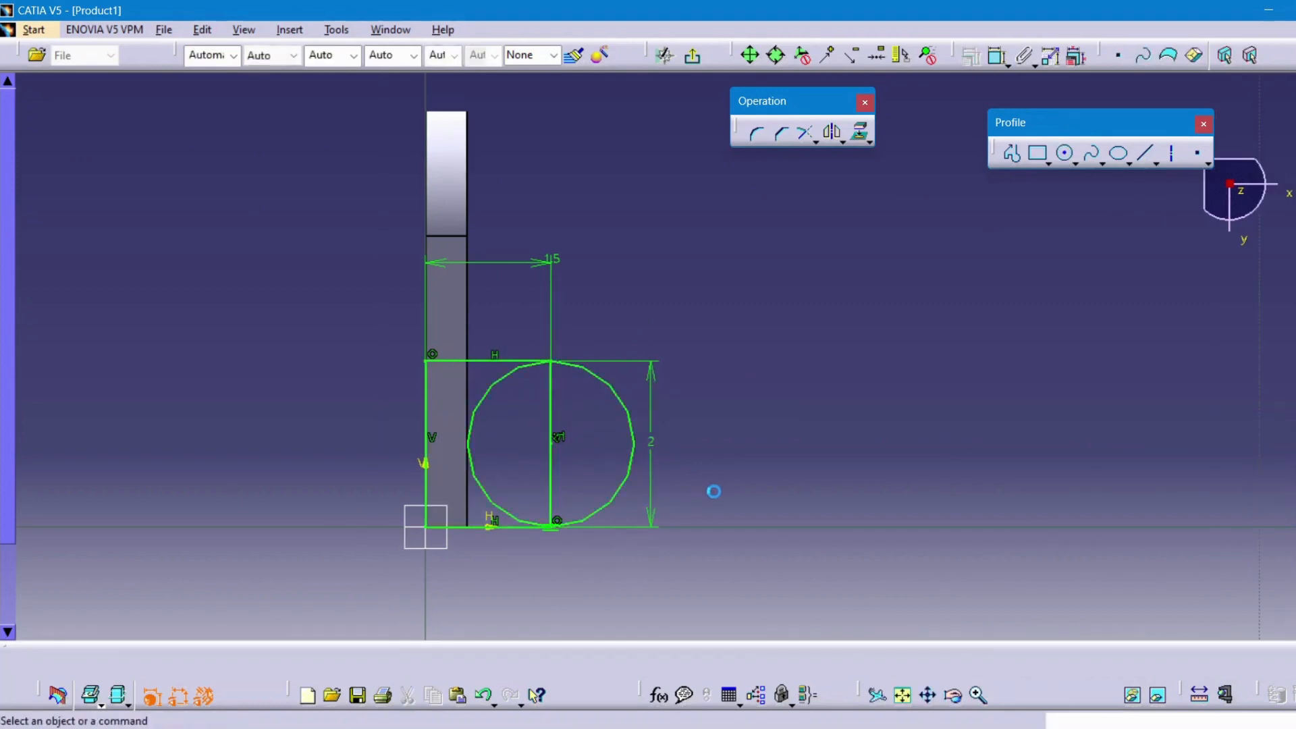
Step: Quick Trim the circle half inside the rectangle and the shared vertical side, converting that side's length constraint into a distance
{"action": "left_click", "coordinate": [815, 142]}
{"action": "left_click", "coordinate": [887, 156]}
{"action": "left_click", "coordinate": [474, 417]}
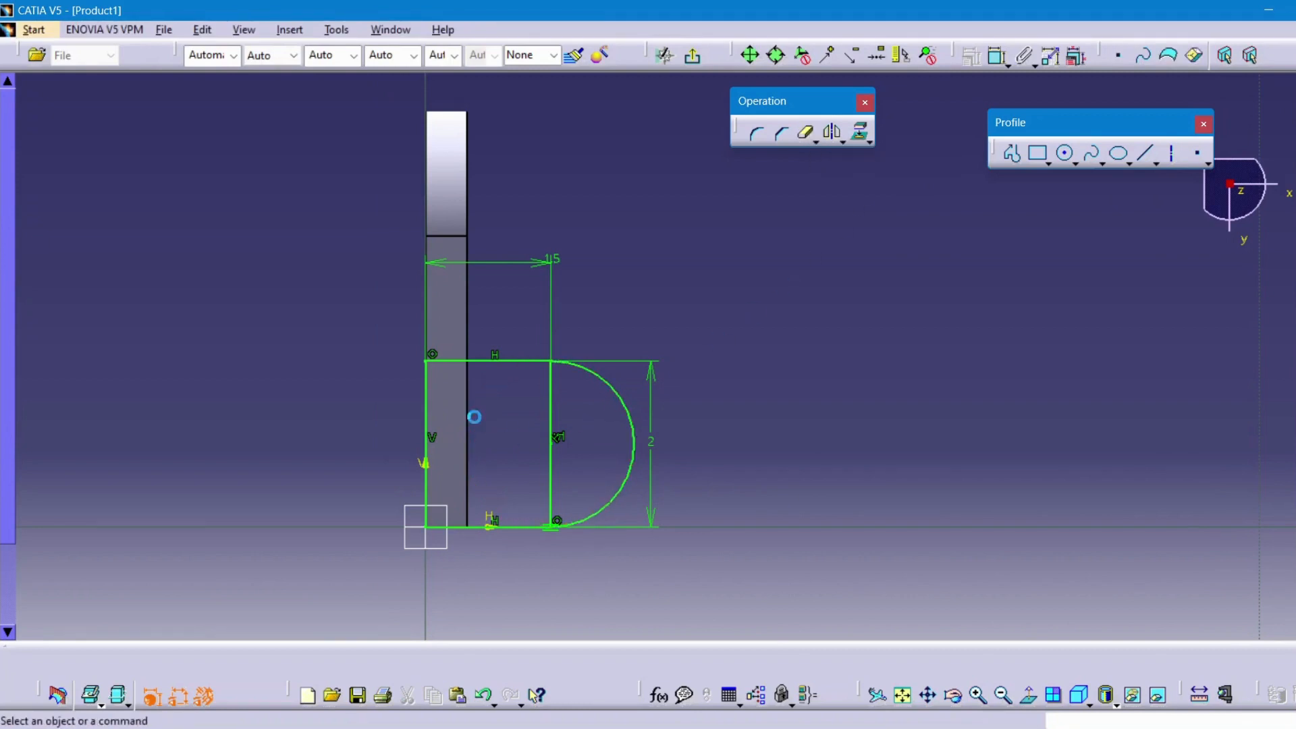
{"action": "left_click", "coordinate": [806, 132]}
{"action": "left_click", "coordinate": [551, 448]}
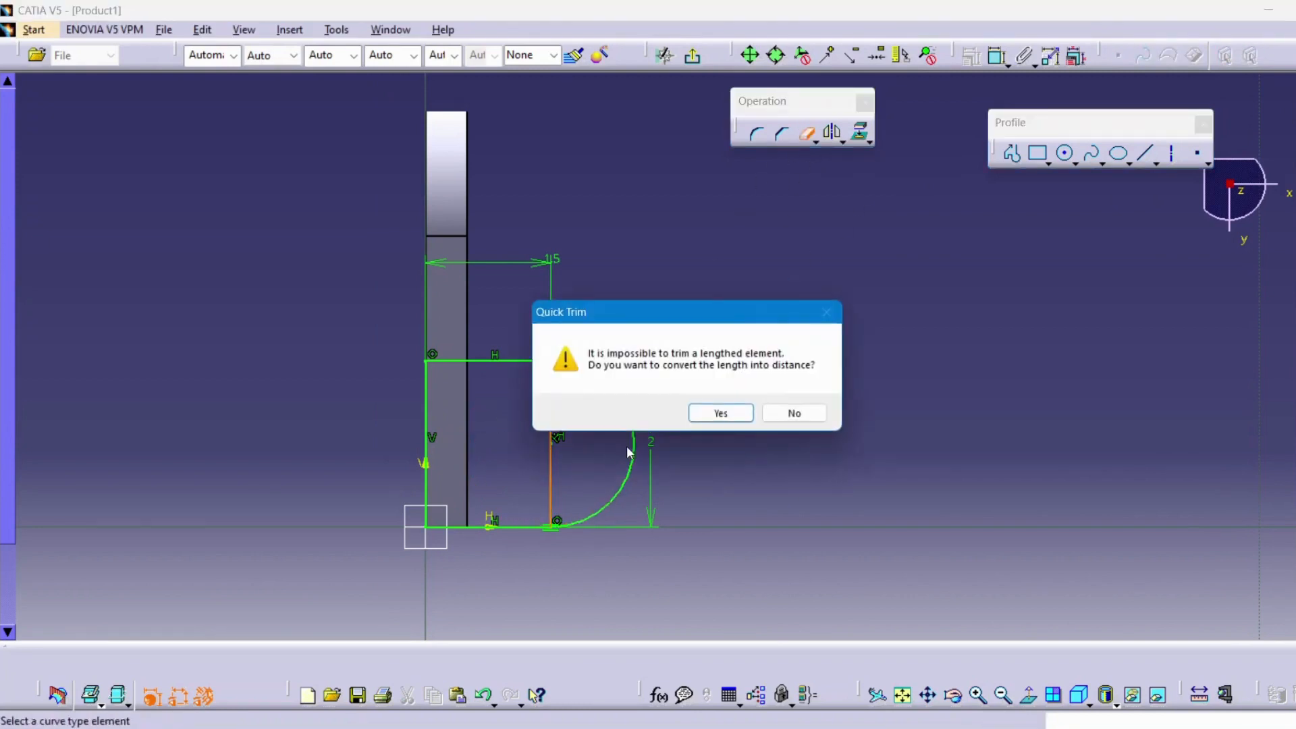
{"action": "left_click", "coordinate": [713, 407]}
{"action": "left_click", "coordinate": [734, 416]}
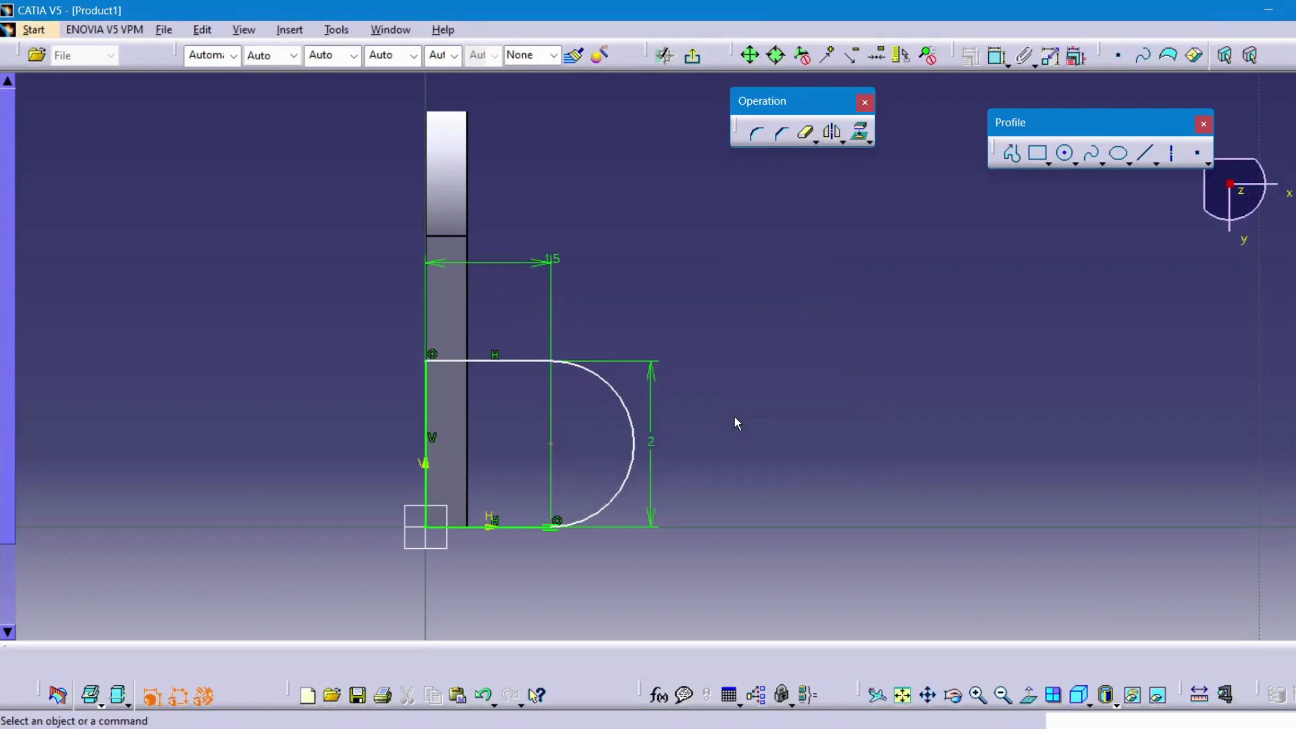
{"action": "middle_click_drag", "start_coordinate": [570, 537], "coordinate": [544, 448]}
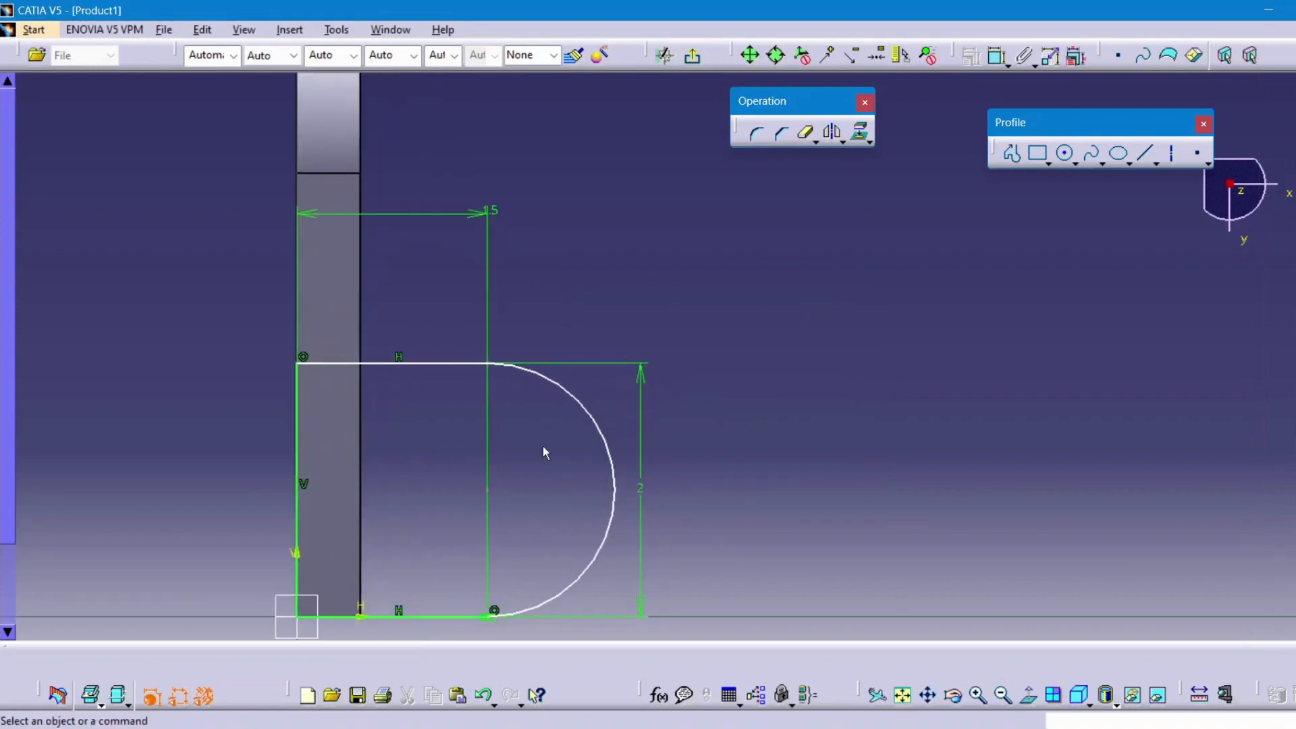
{"action": "left_click_drag", "start_coordinate": [449, 379], "coordinate": [619, 465]}
{"action": "key", "text": "ctrl+z"}
Step: Add a radius dimension to the lug profile's rounded end
{"action": "middle_click_drag", "start_coordinate": [729, 429], "coordinate": [742, 496]}
{"action": "left_click", "coordinate": [997, 56]}
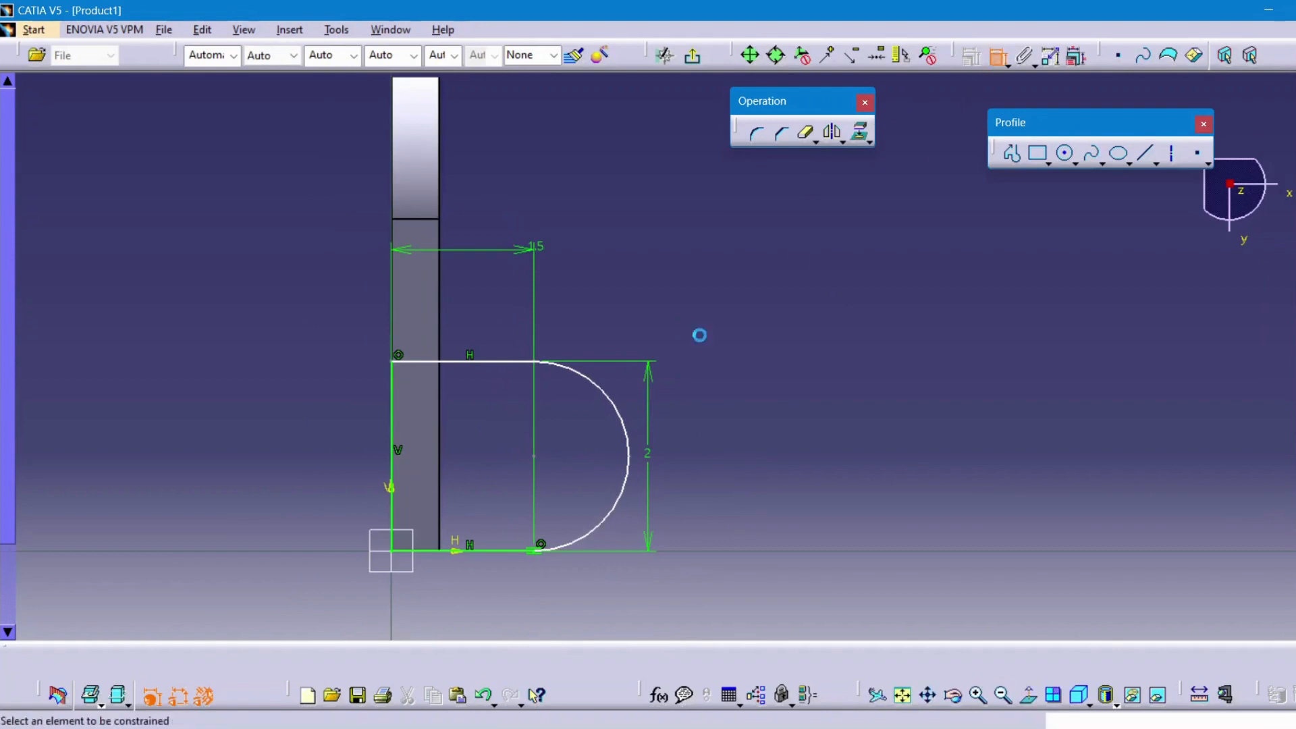
{"action": "left_click", "coordinate": [571, 370]}
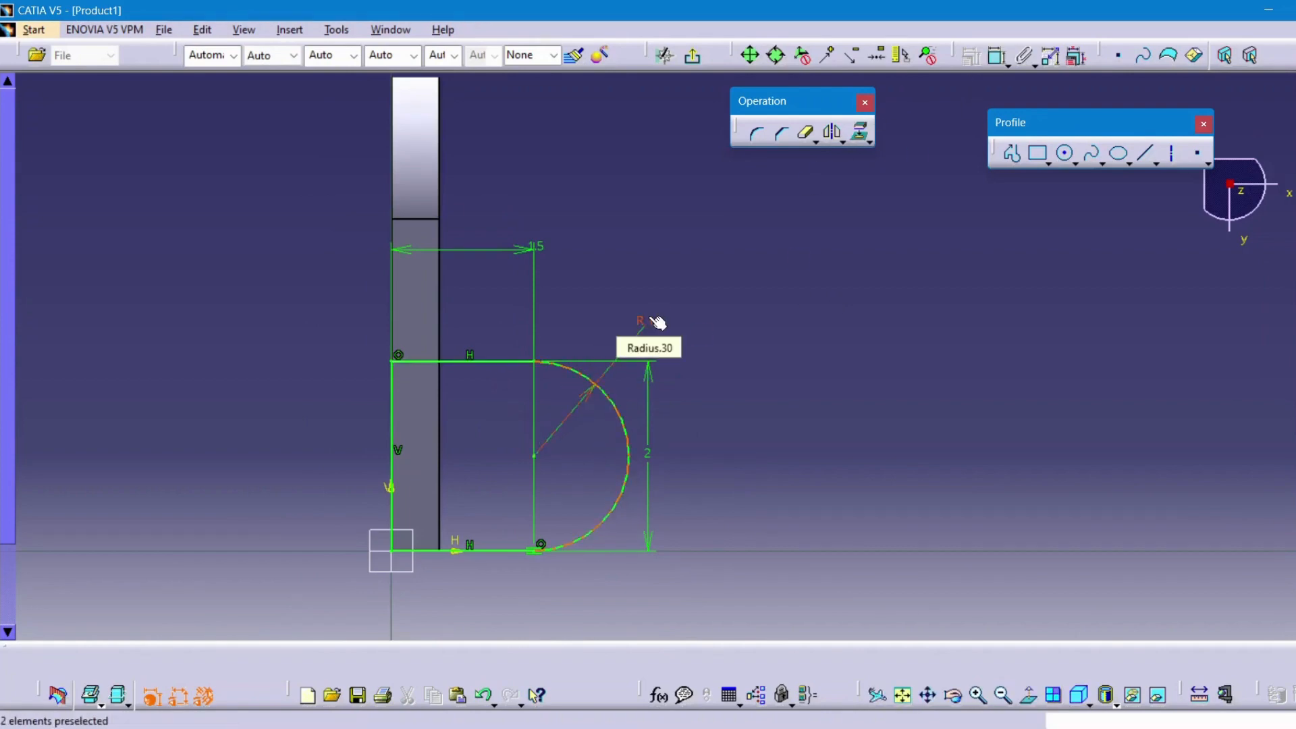
{"action": "left_click", "coordinate": [654, 323]}
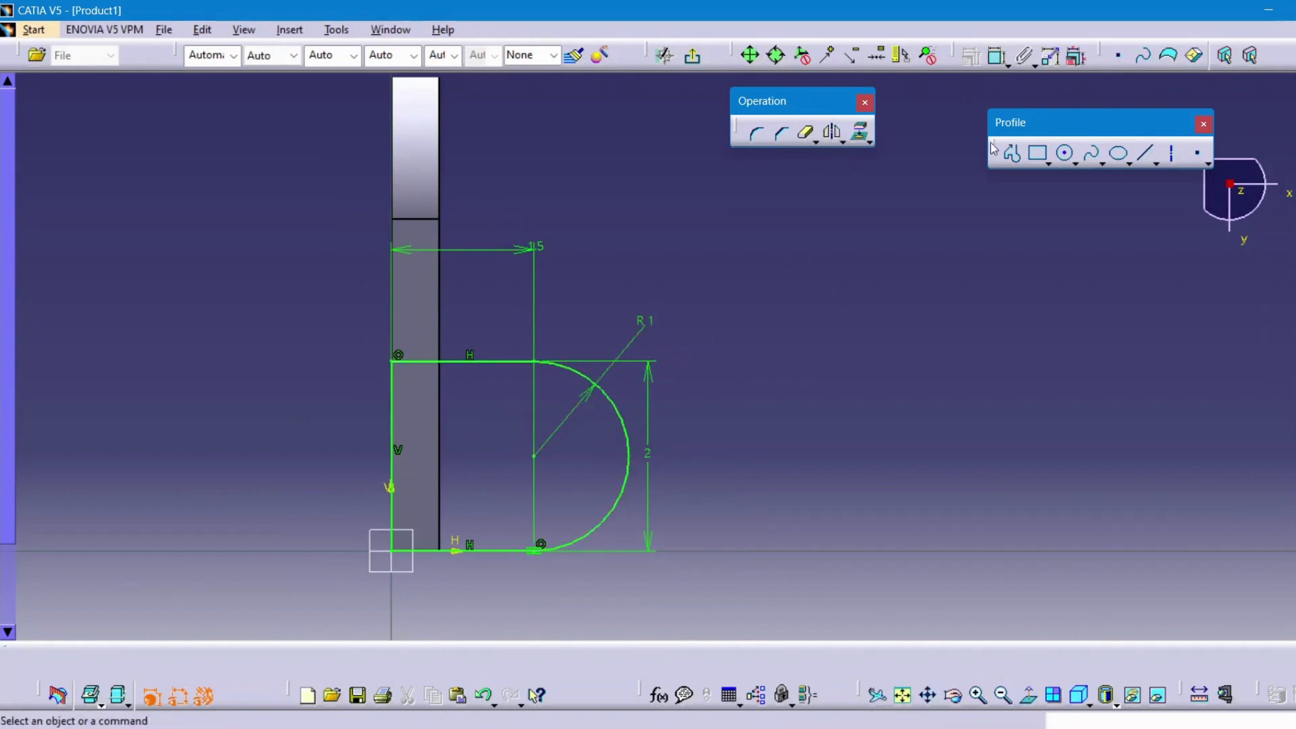
Step: Draw a hole circle about 1.1 mm in diameter, concentric with the lug profile's rounded end
{"action": "left_click", "coordinate": [1065, 153]}
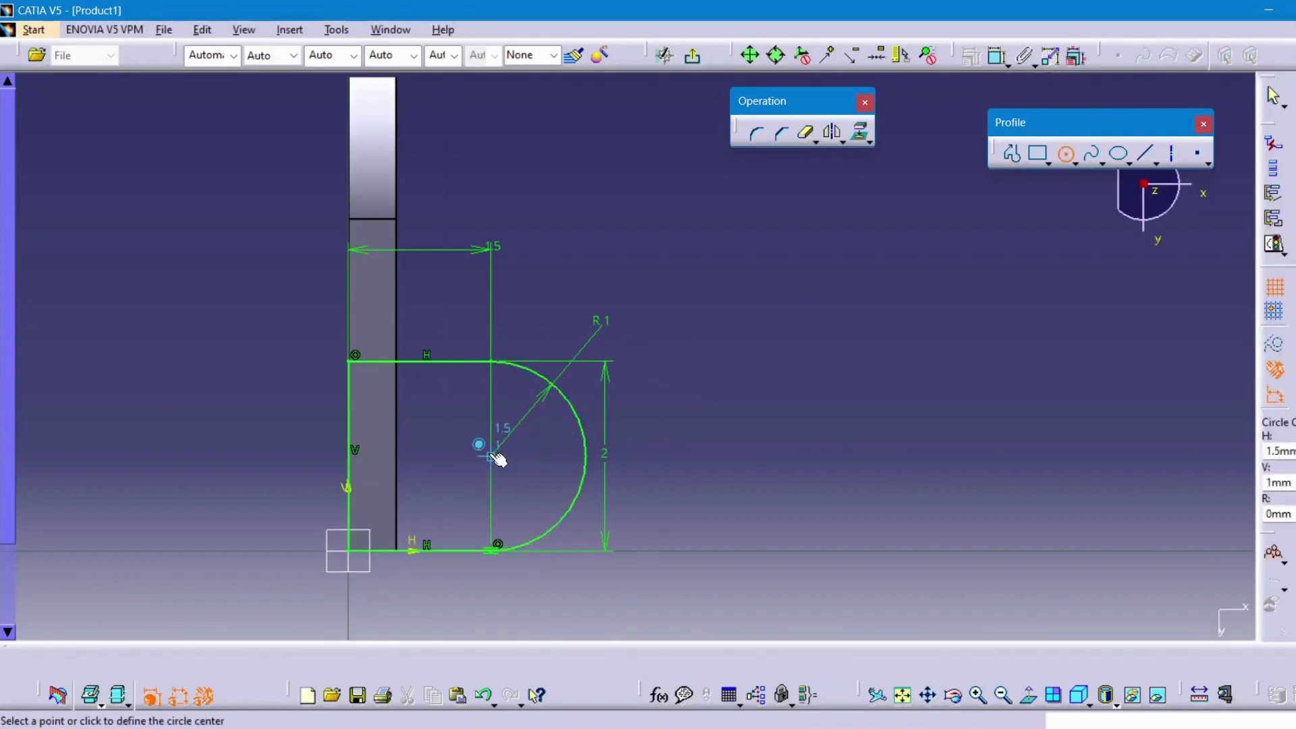
{"action": "left_click", "coordinate": [491, 456]}
{"action": "left_click", "coordinate": [525, 492]}
{"action": "middle_click_drag", "start_coordinate": [611, 520], "coordinate": [654, 520]}
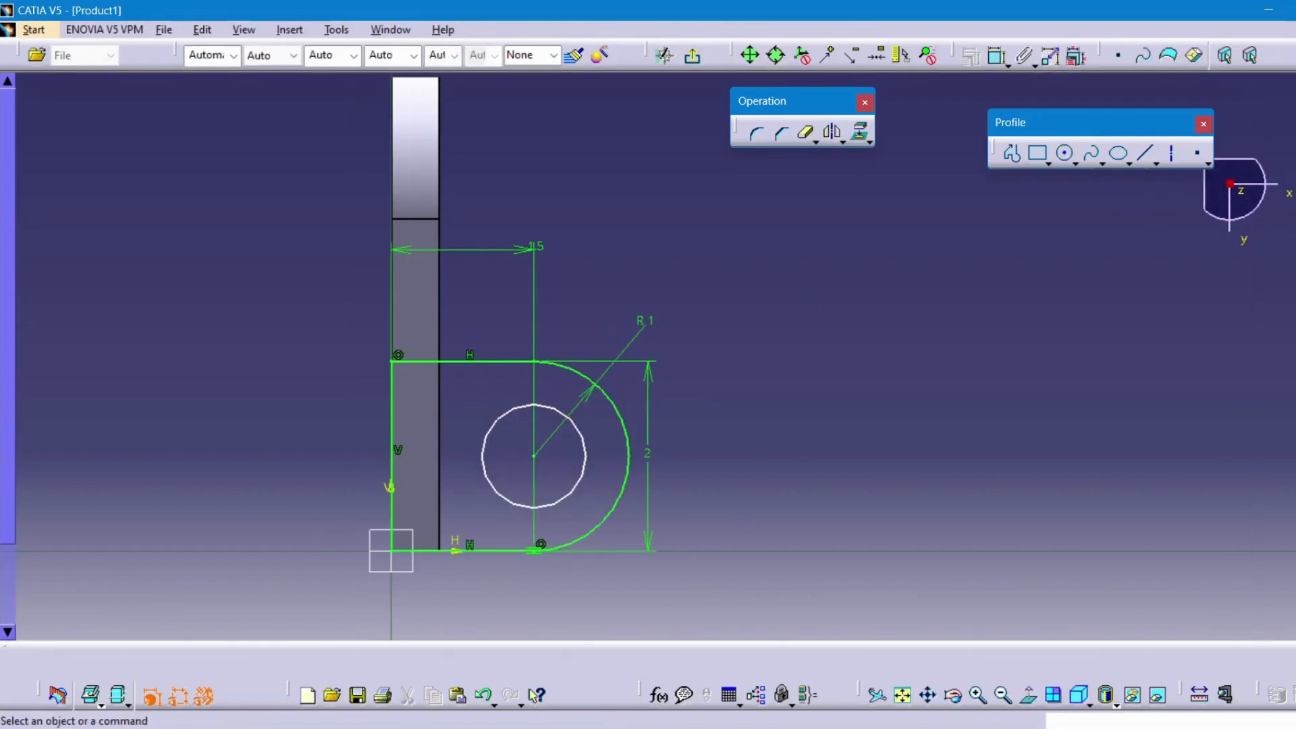
Step: Dimension the hole circle and set its diameter to 1 mm, as given in the reference drawing 11-3.png
{"action": "key", "text": "alt+Tab"}
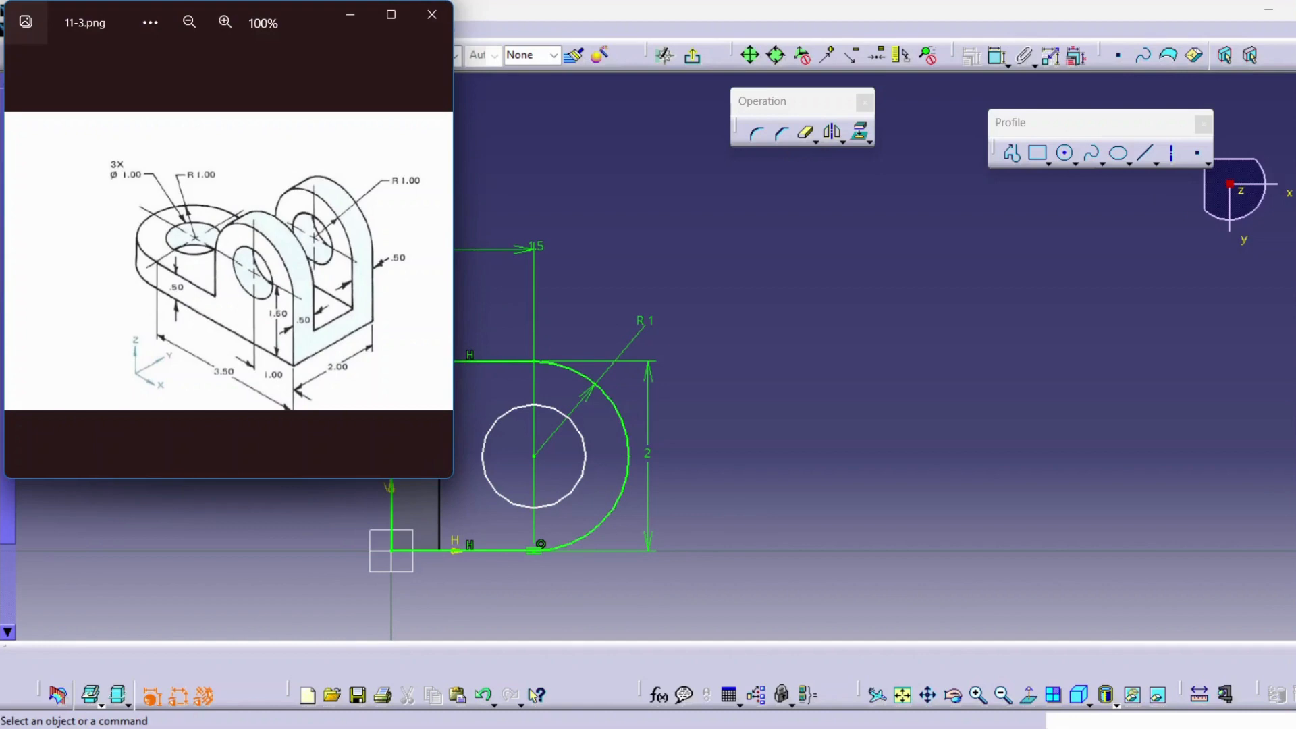
{"action": "key", "text": "alt+Tab"}
{"action": "left_click", "coordinate": [586, 471]}
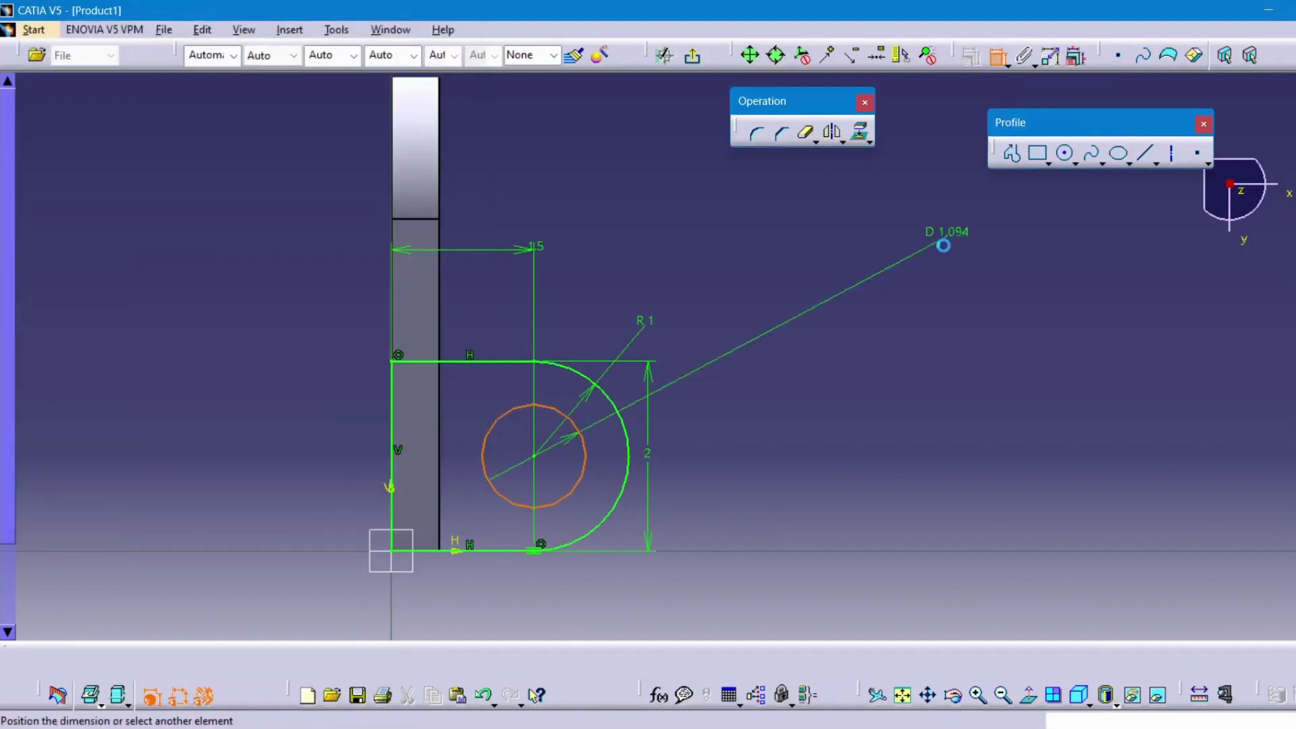
{"action": "left_click", "coordinate": [953, 261]}
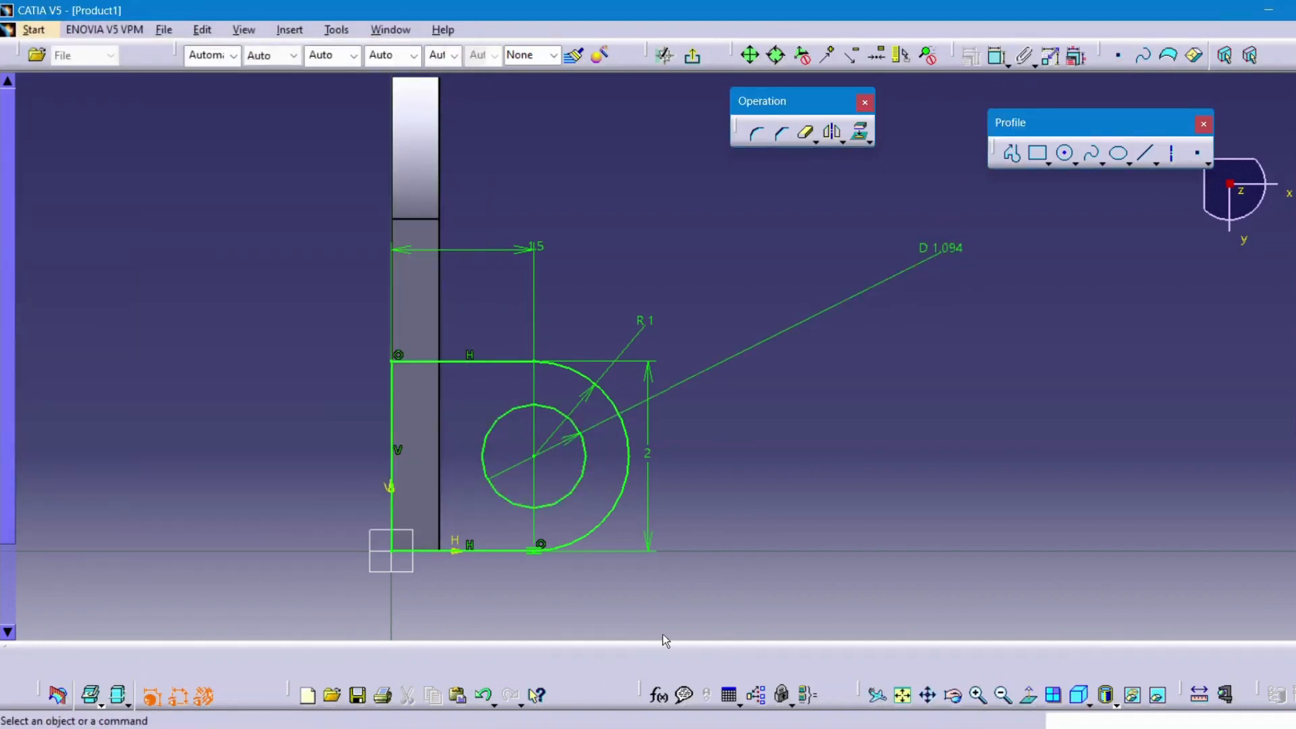
{"action": "key", "text": "alt+Tab"}
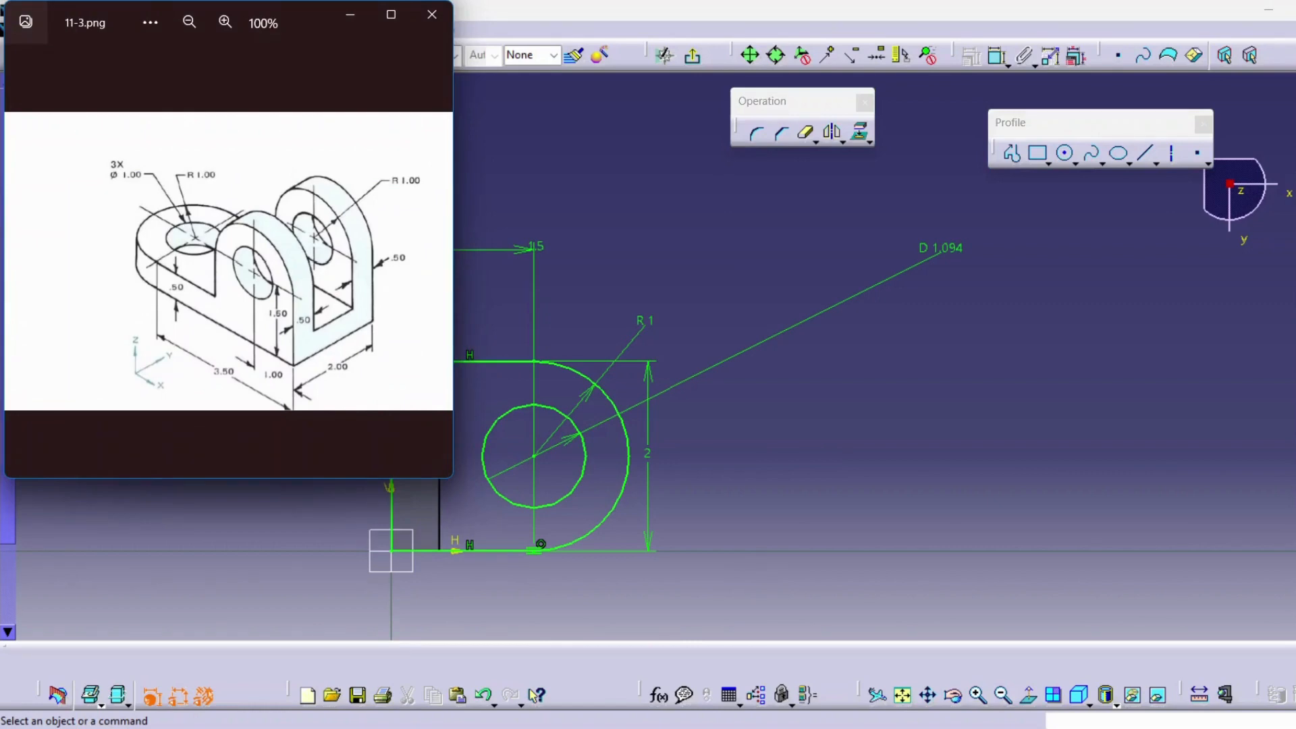
{"action": "key", "text": "alt+Tab"}
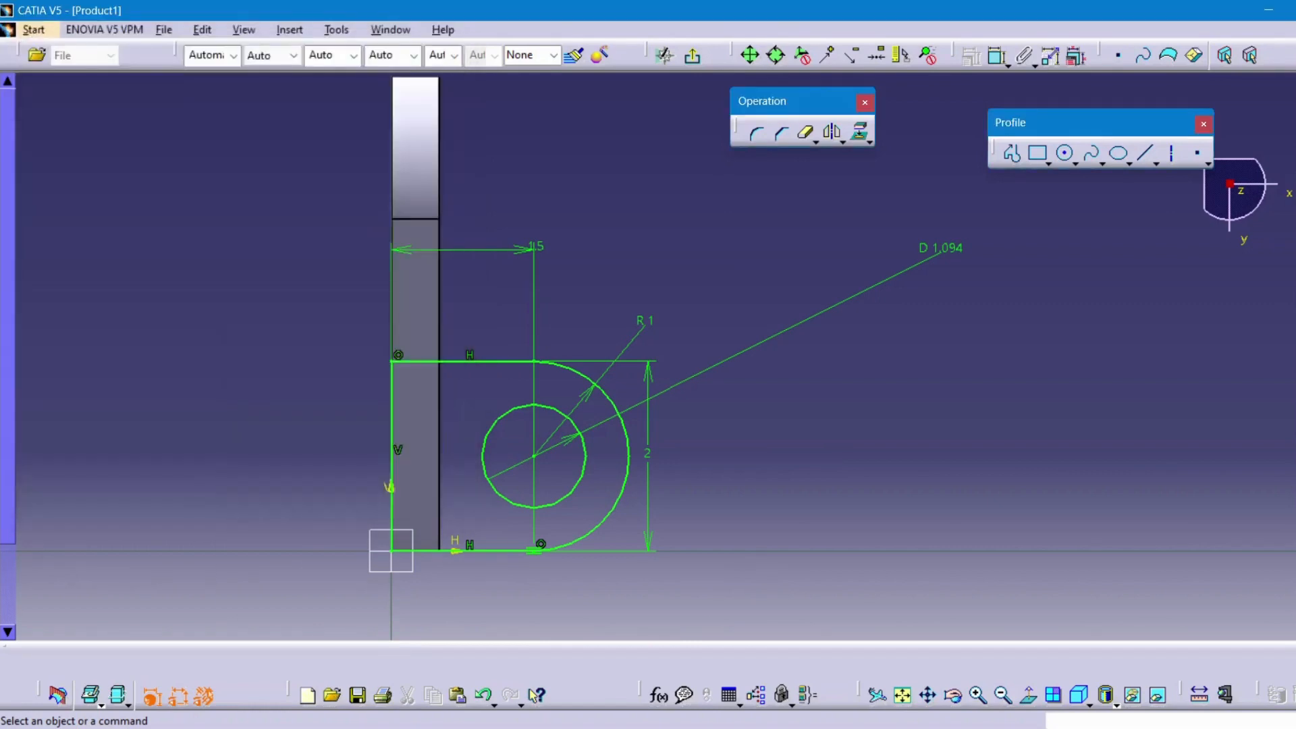
{"action": "double_click", "coordinate": [948, 260]}
{"action": "type", "text": "1.094mm"}
{"action": "key", "text": "Return"}
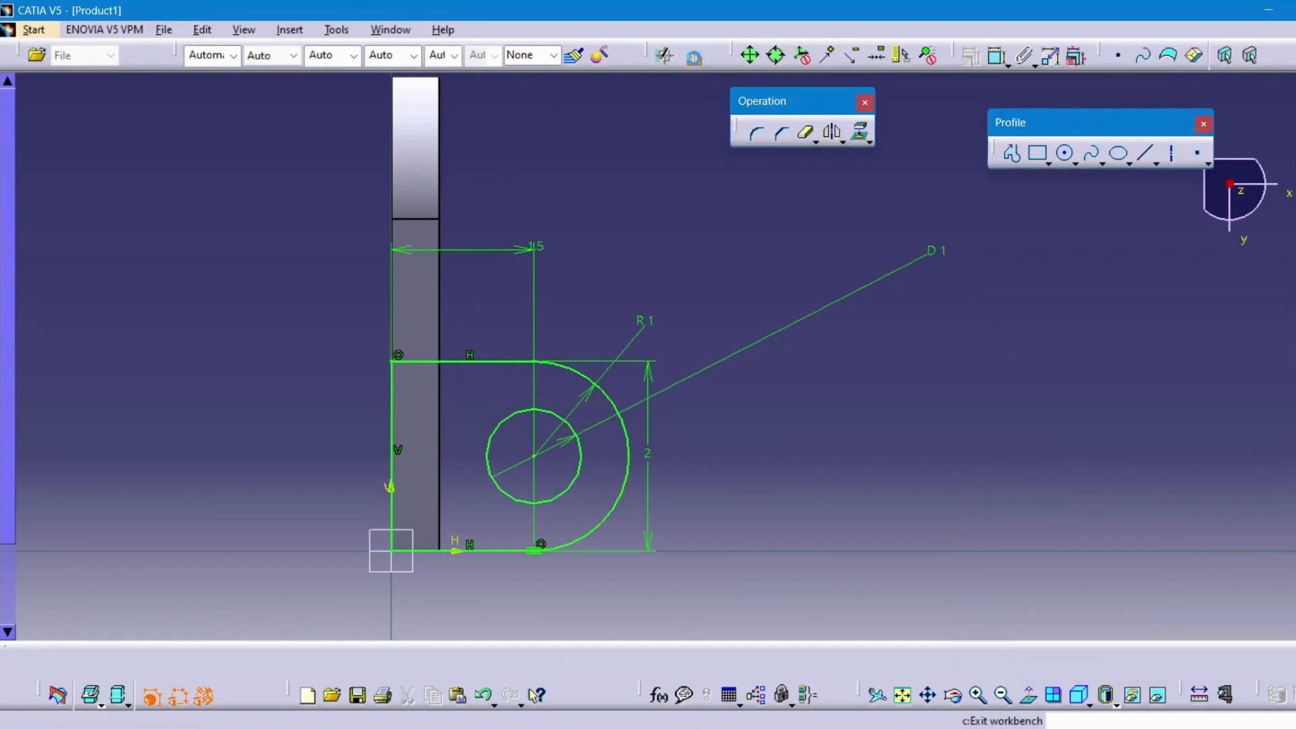
Step: Exit the lug sketch and pad the profile 3.5 mm across the width of the base plate
{"action": "left_click", "coordinate": [694, 57]}
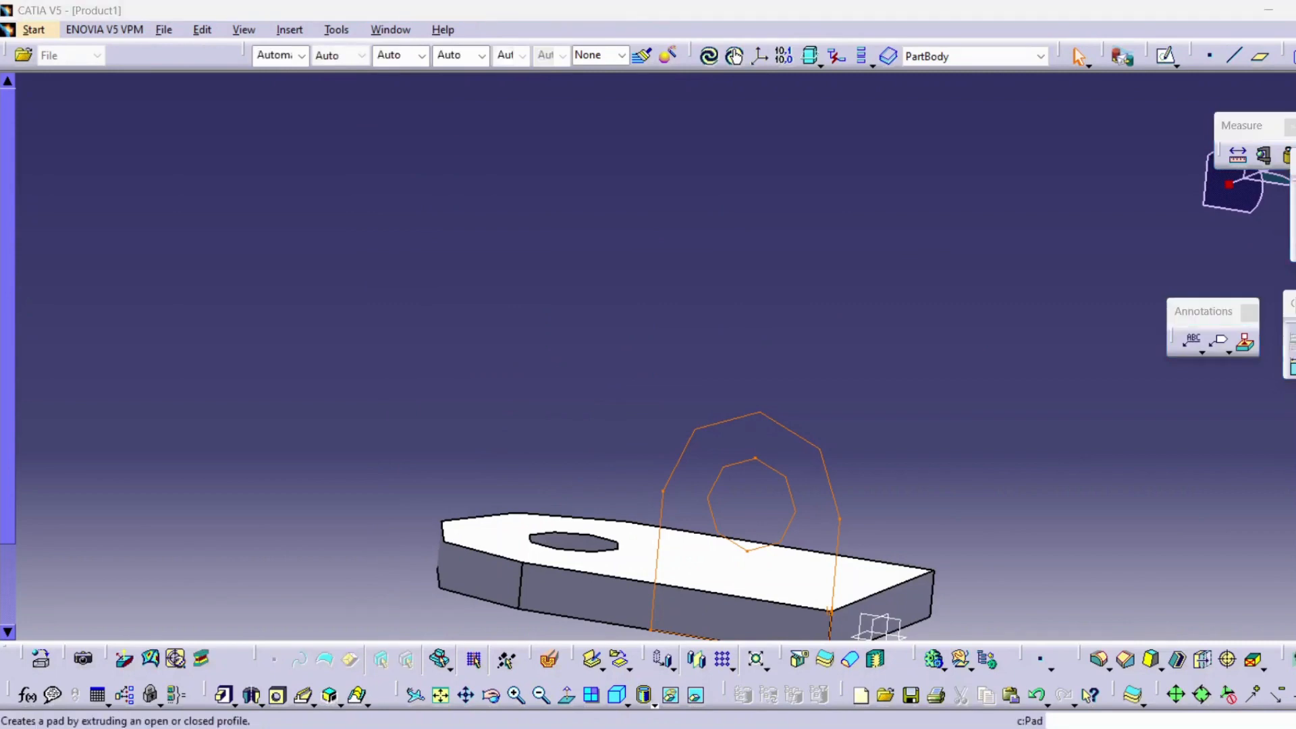
{"action": "left_click", "coordinate": [223, 695]}
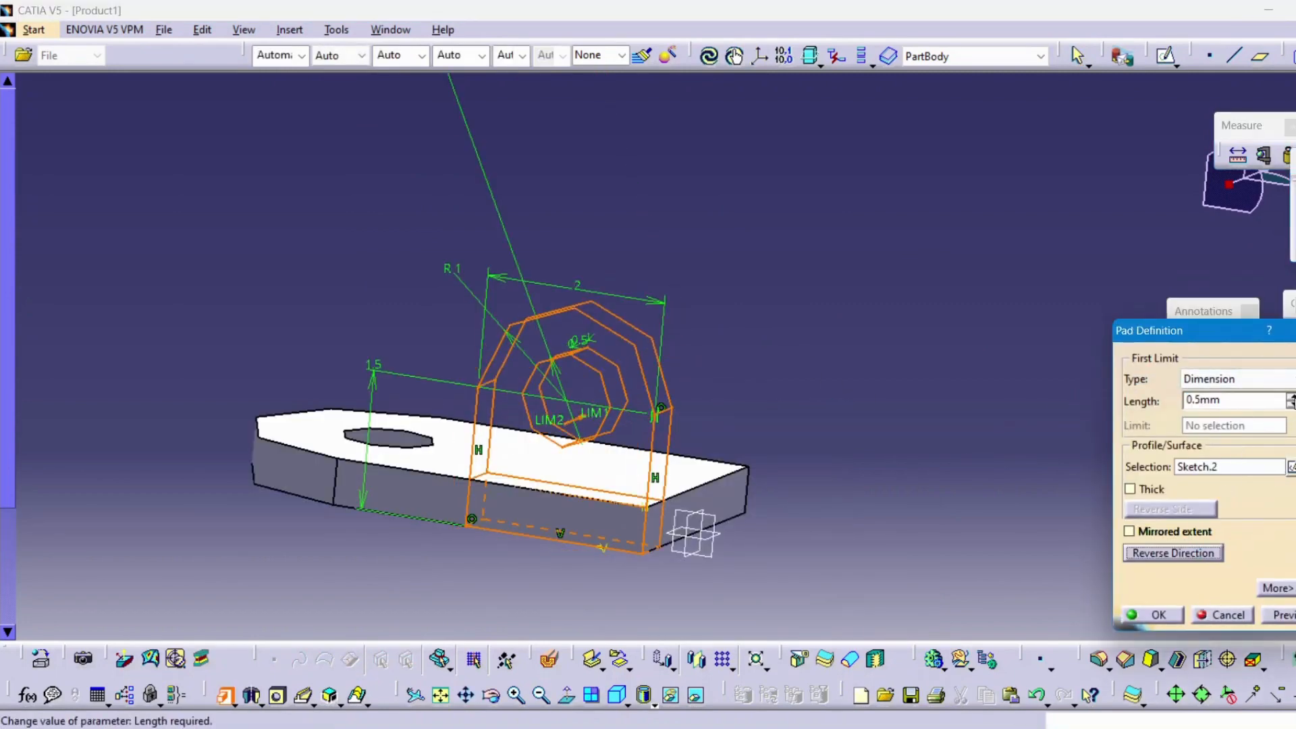
{"action": "left_click", "coordinate": [1292, 397]}
{"action": "left_click", "coordinate": [1292, 397]}
{"action": "left_click", "coordinate": [1292, 397]}
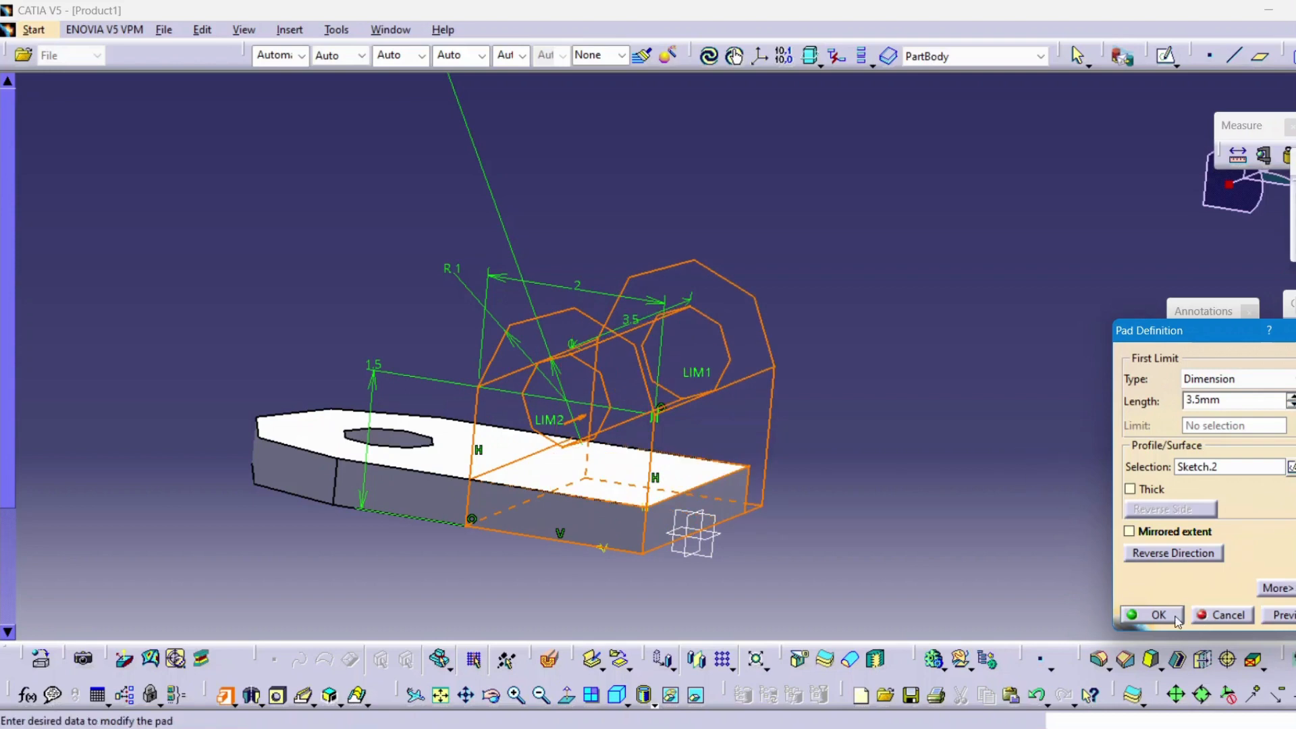
{"action": "left_click", "coordinate": [1158, 615]}
{"action": "middle_click_drag", "start_coordinate": [888, 454], "coordinate": [790, 568]}
{"action": "left_click", "coordinate": [533, 249]}
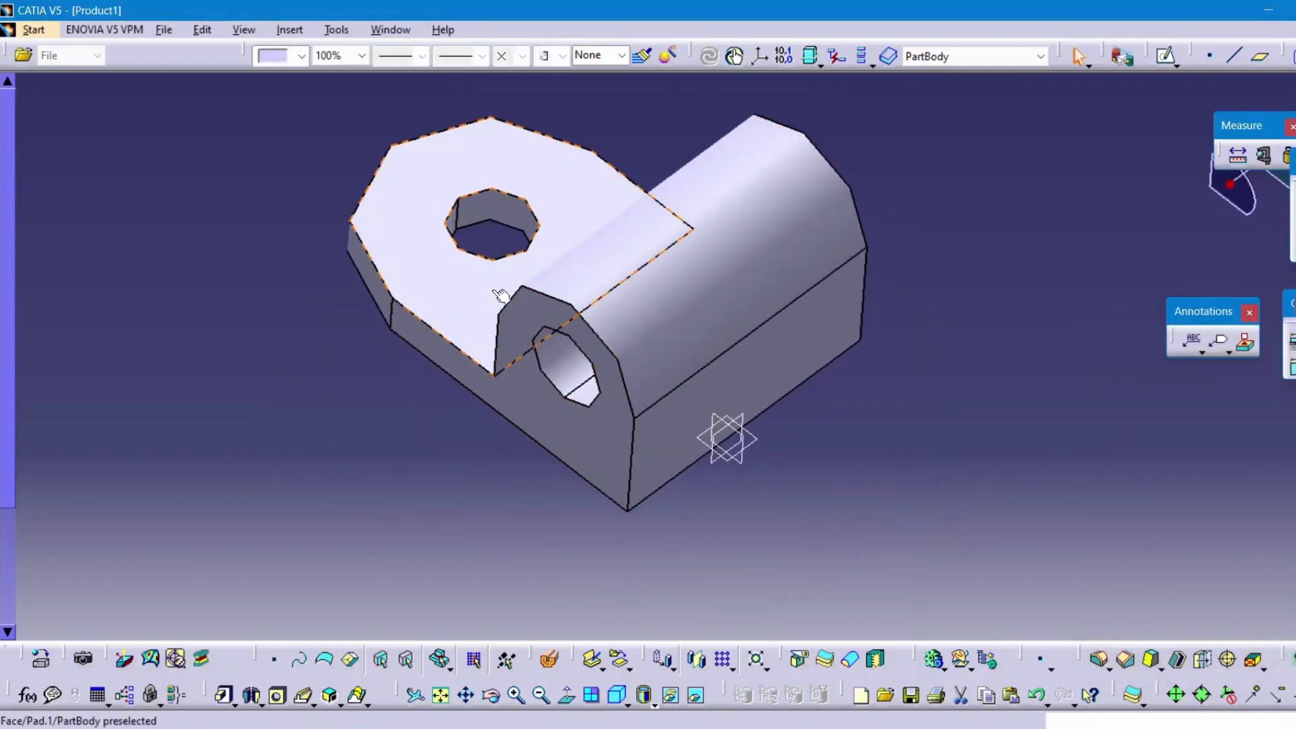
{"action": "left_click", "coordinate": [1166, 59]}
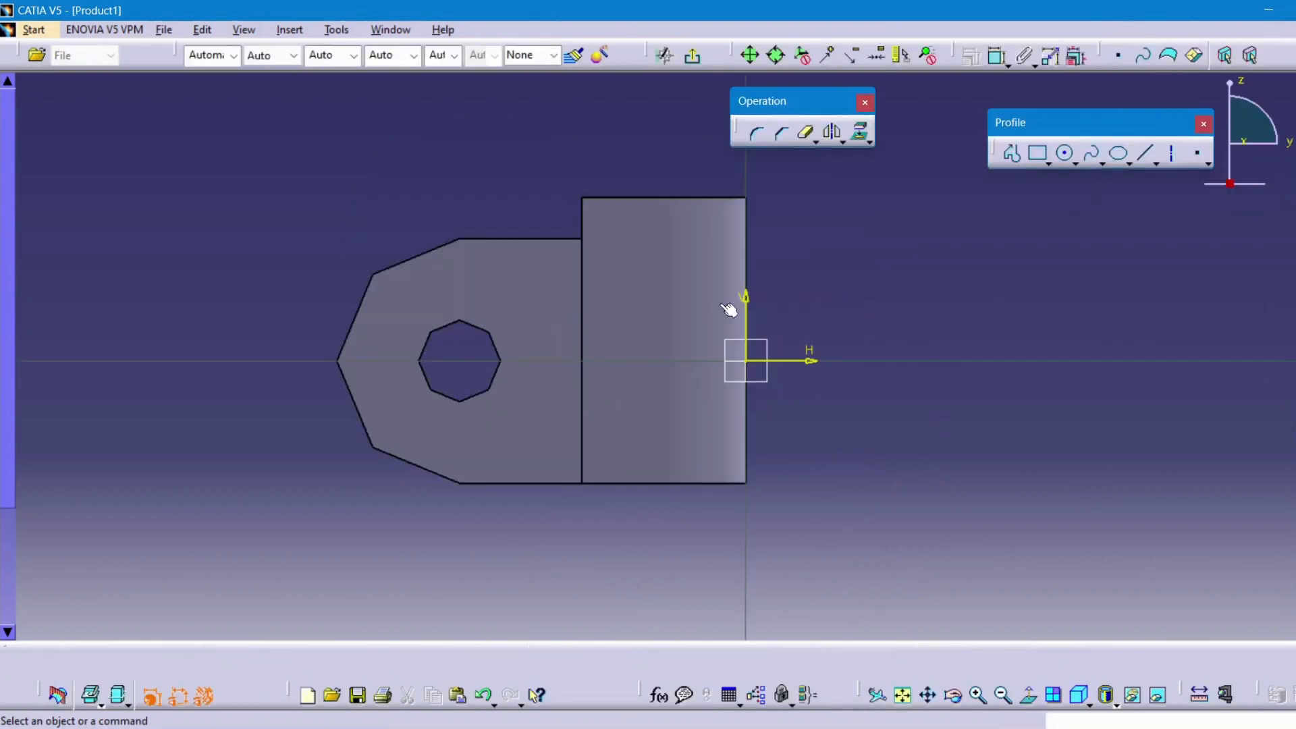
{"action": "middle_click_drag", "start_coordinate": [699, 321], "coordinate": [731, 305]}
{"action": "key", "text": "ctrl+z"}
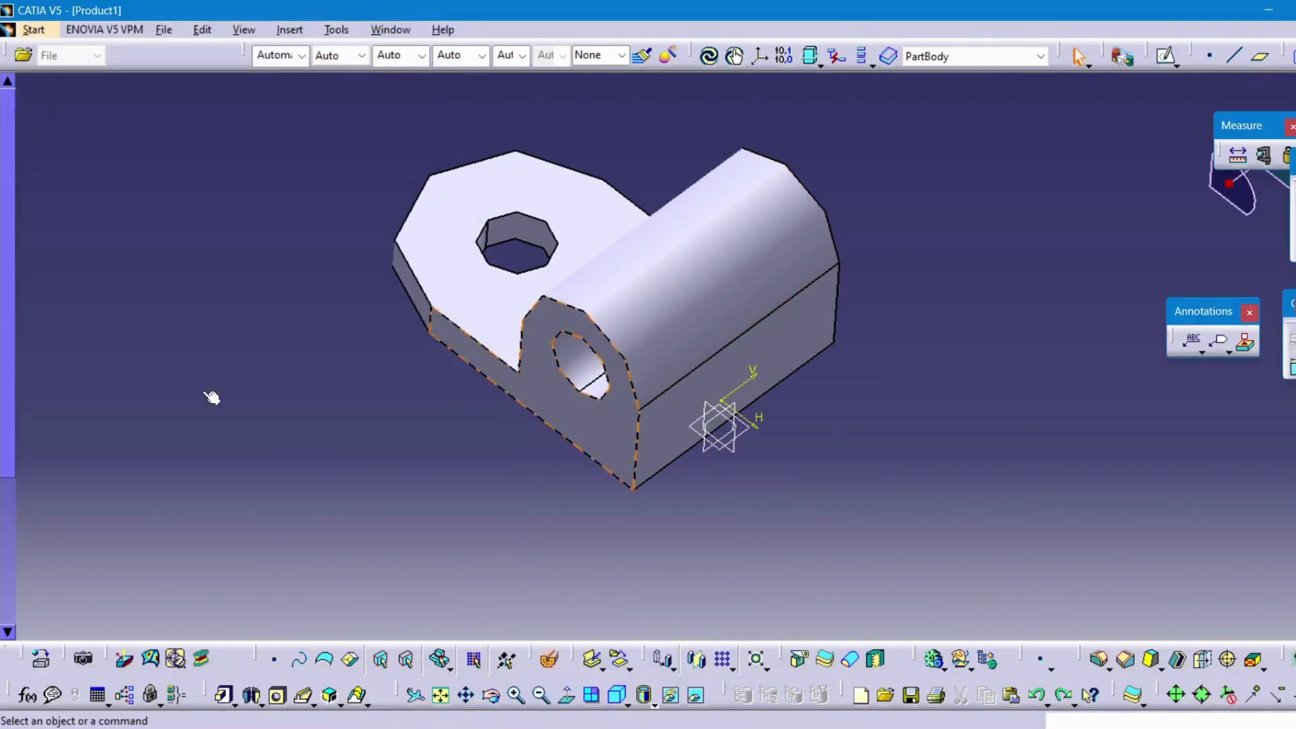
Step: Show the specification tree and expand Part1, its PartBody and Sketch.3
{"action": "key", "text": "F3"}
{"action": "left_click", "coordinate": [28, 141]}
{"action": "left_click", "coordinate": [26, 127]}
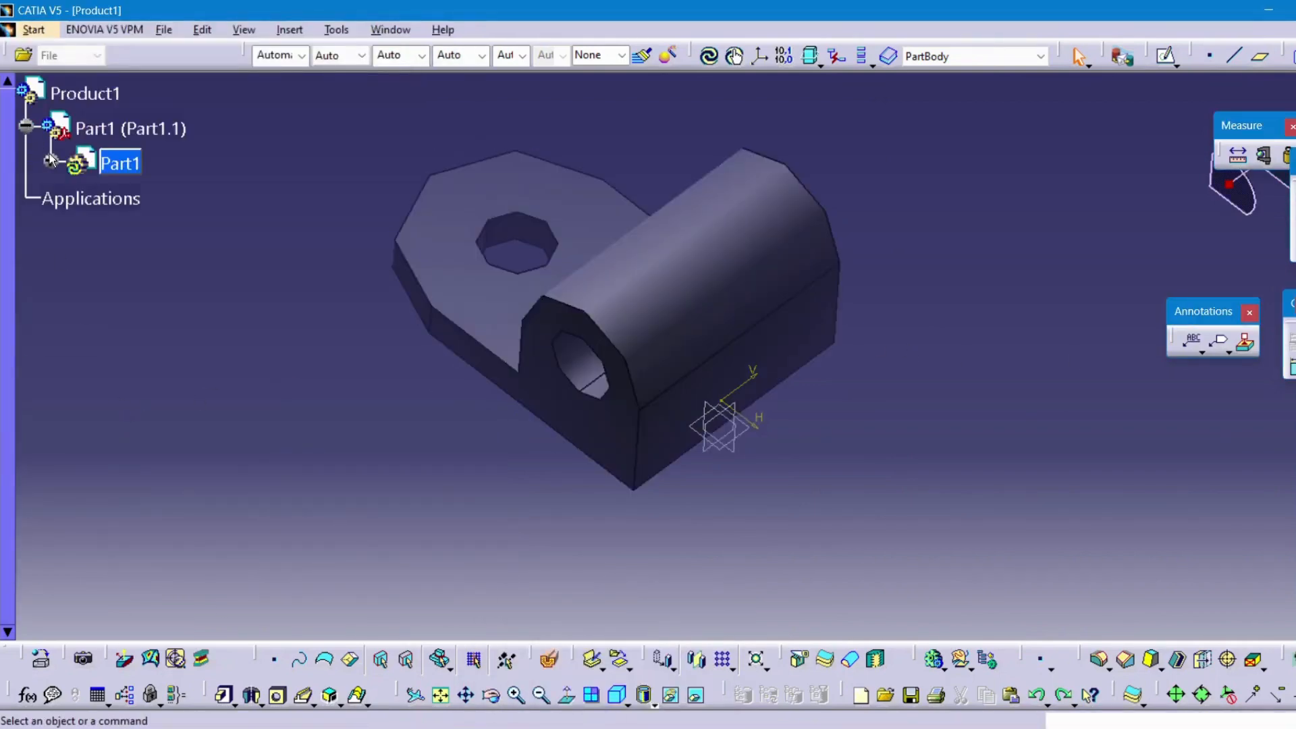
{"action": "left_click", "coordinate": [51, 160]}
{"action": "left_click", "coordinate": [77, 302]}
{"action": "left_click", "coordinate": [101, 407]}
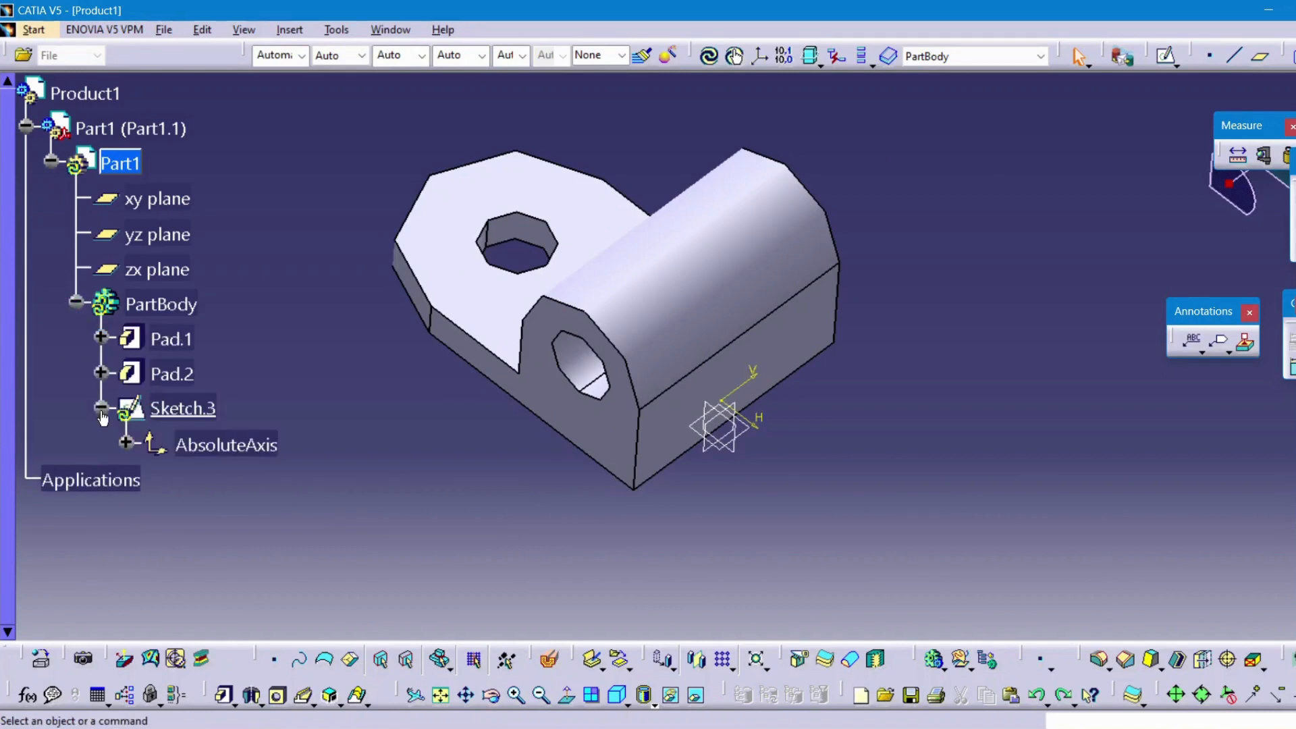
Step: Edit the length of Pad.2 so the lug block ends flush with the far edge of the base plate
{"action": "double_click", "coordinate": [149, 377]}
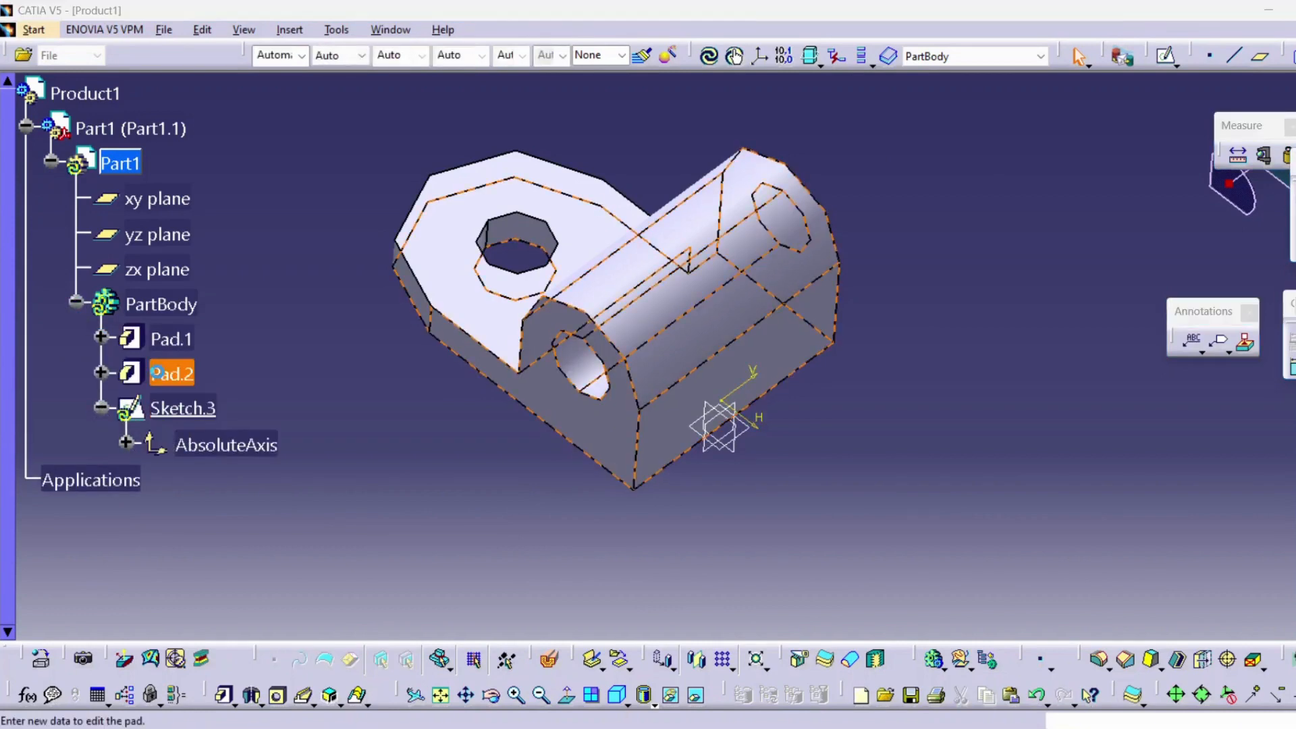
{"action": "key", "text": "Return"}
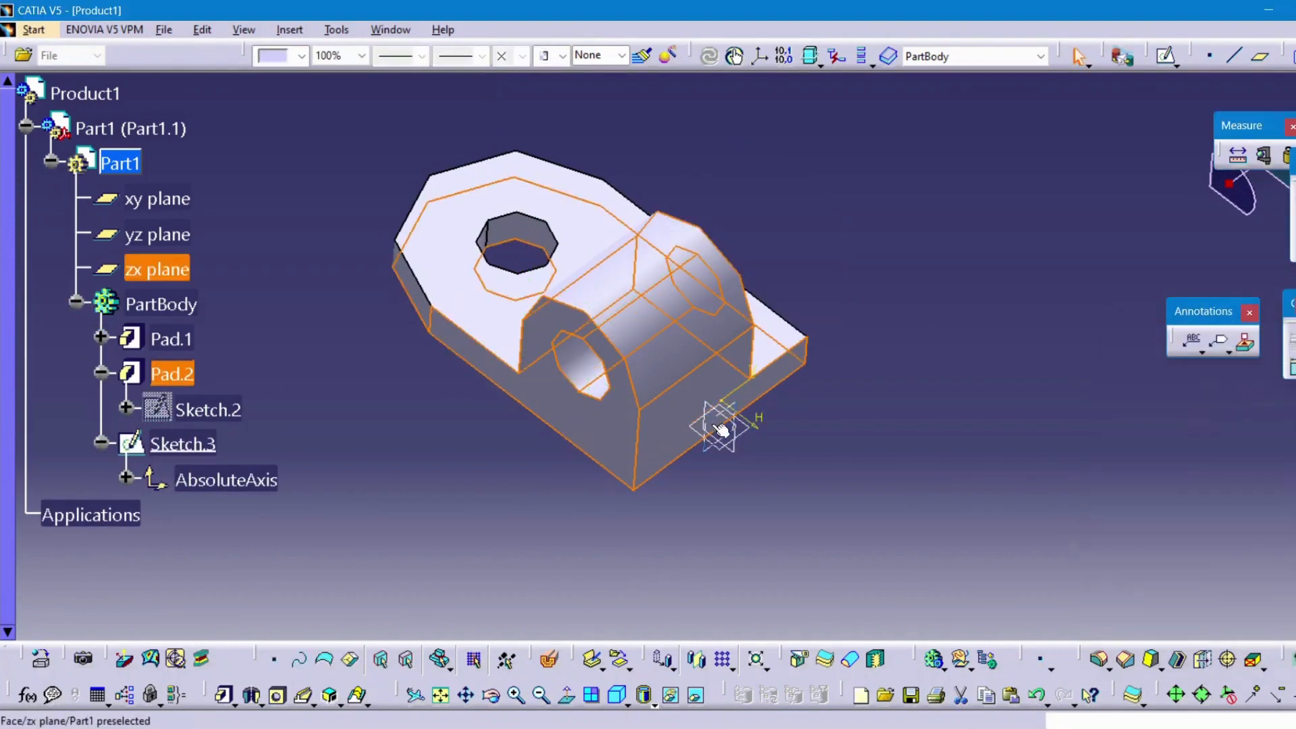
{"action": "double_click", "coordinate": [172, 375]}
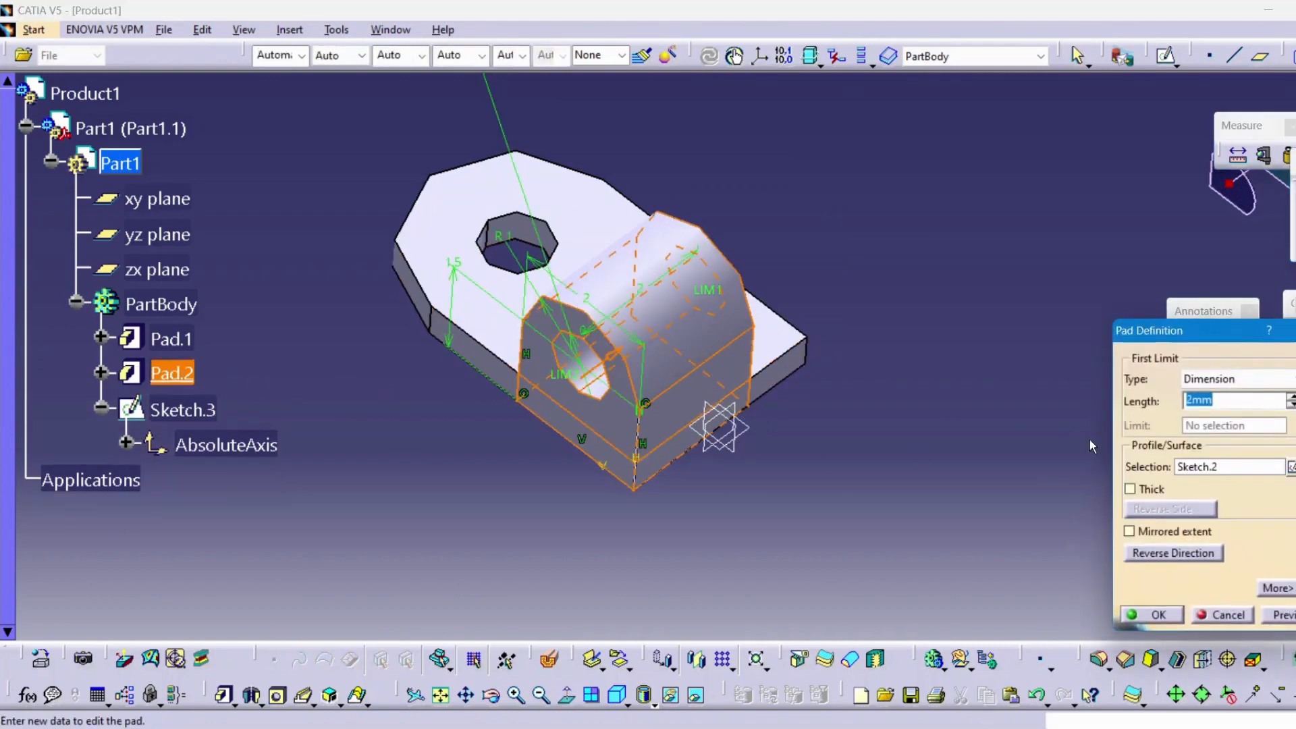
{"action": "key", "text": "Return"}
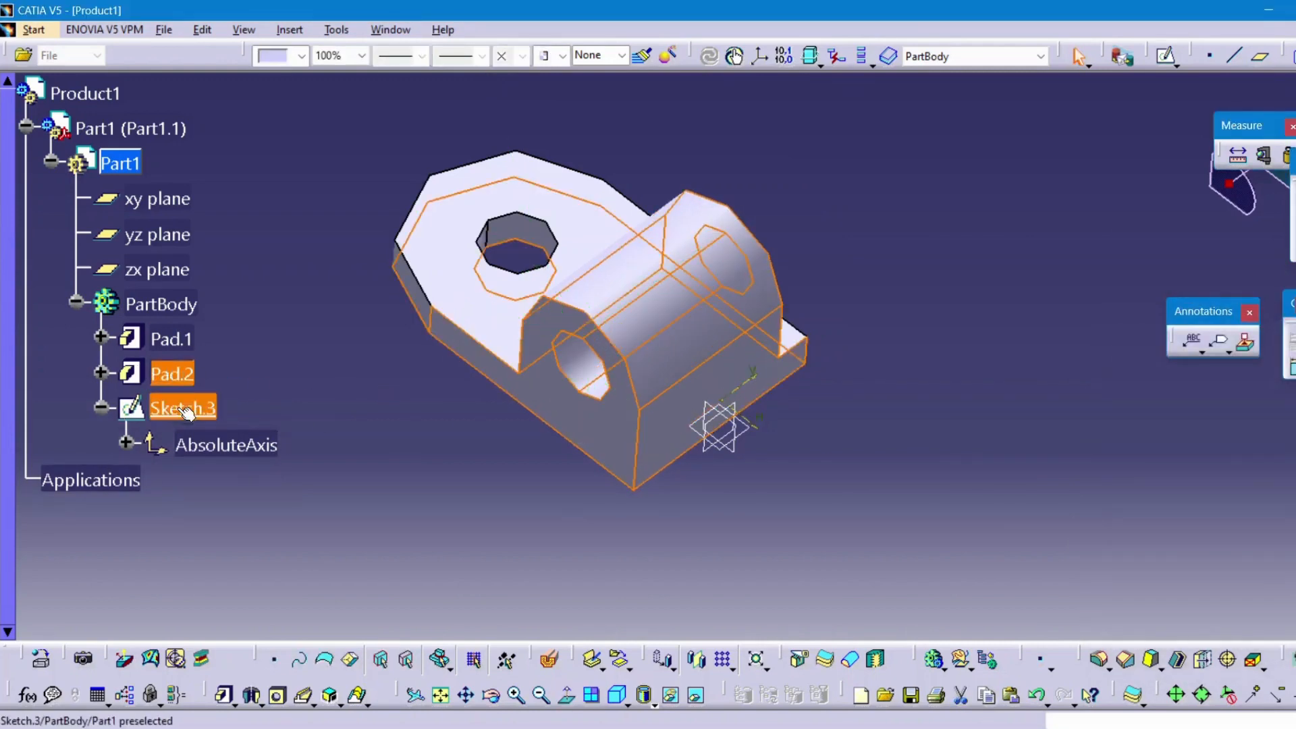
{"action": "double_click", "coordinate": [183, 378]}
{"action": "key", "text": "Return"}
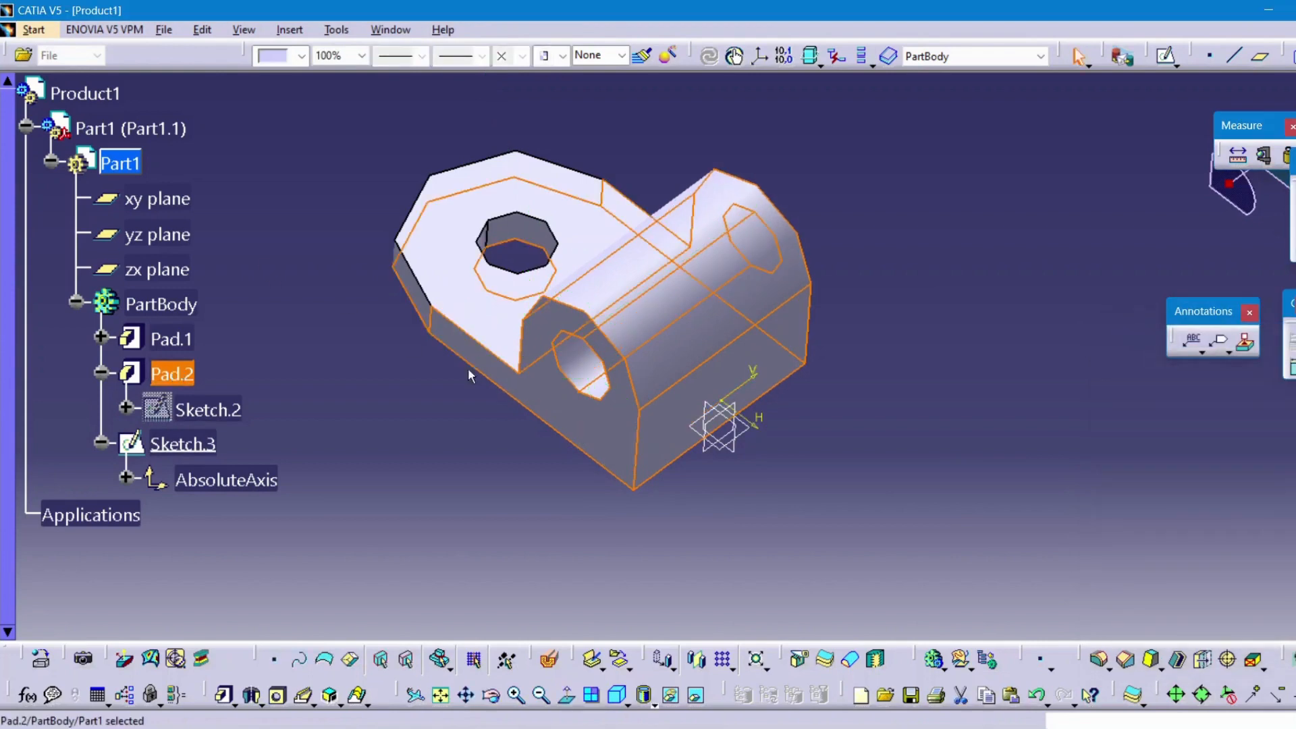
Step: Start a sketch on the base plate's top face and draw a rectangle spanning the lug block from its inner edge to the plate's straight end
{"action": "left_click", "coordinate": [538, 484]}
{"action": "middle_click_drag", "start_coordinate": [538, 483], "coordinate": [607, 555]}
{"action": "left_click", "coordinate": [585, 203]}
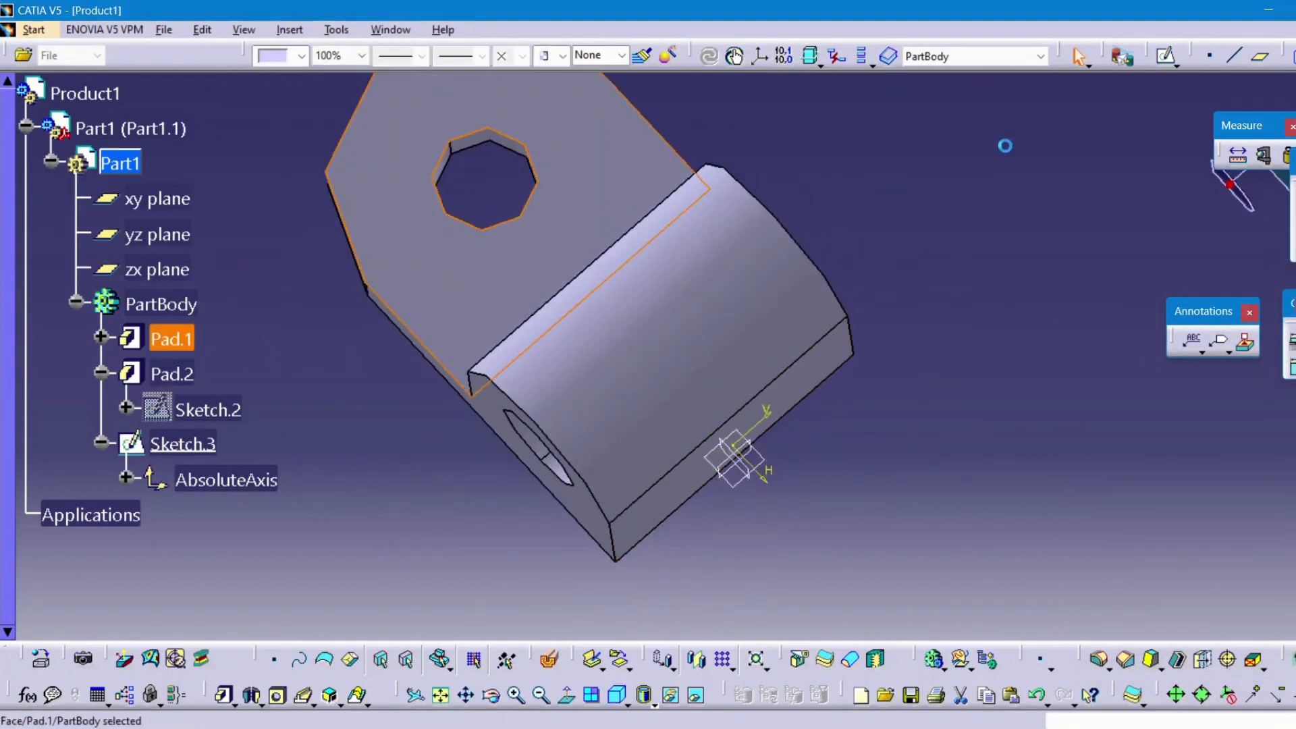
{"action": "left_click", "coordinate": [1166, 54]}
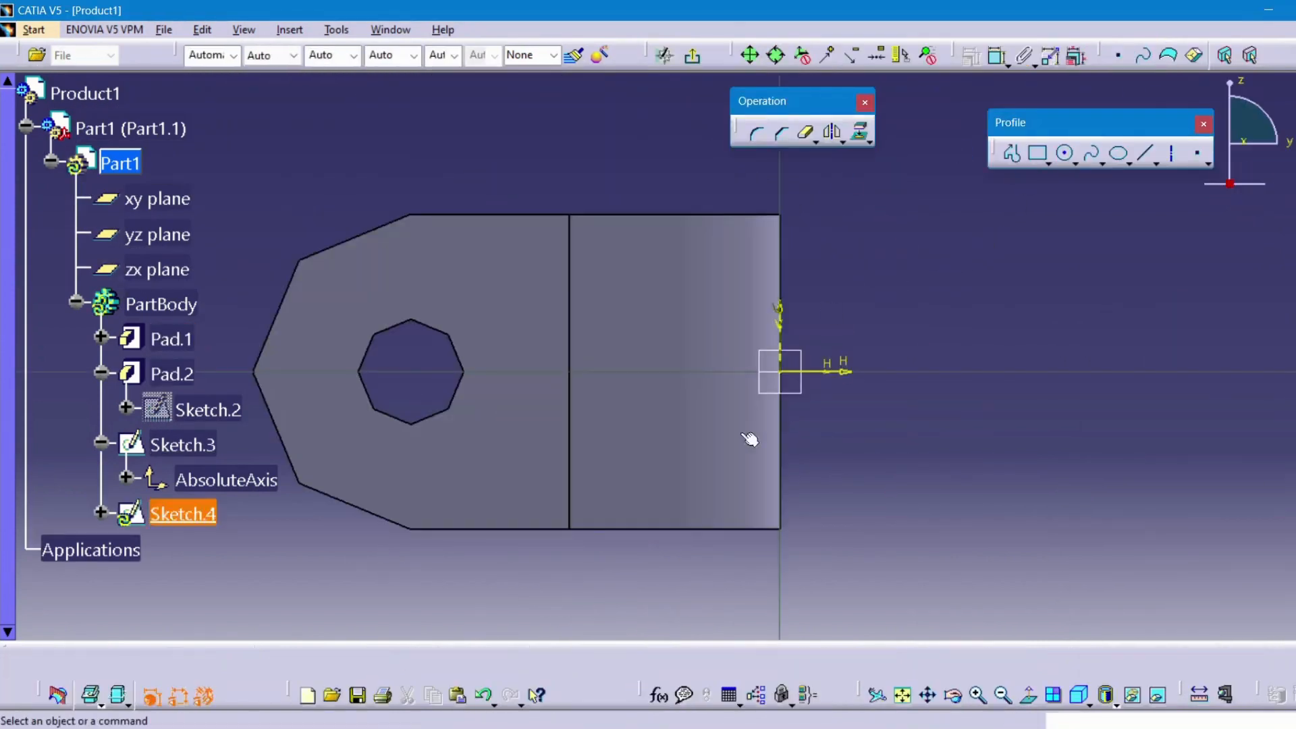
{"action": "left_click", "coordinate": [1037, 152]}
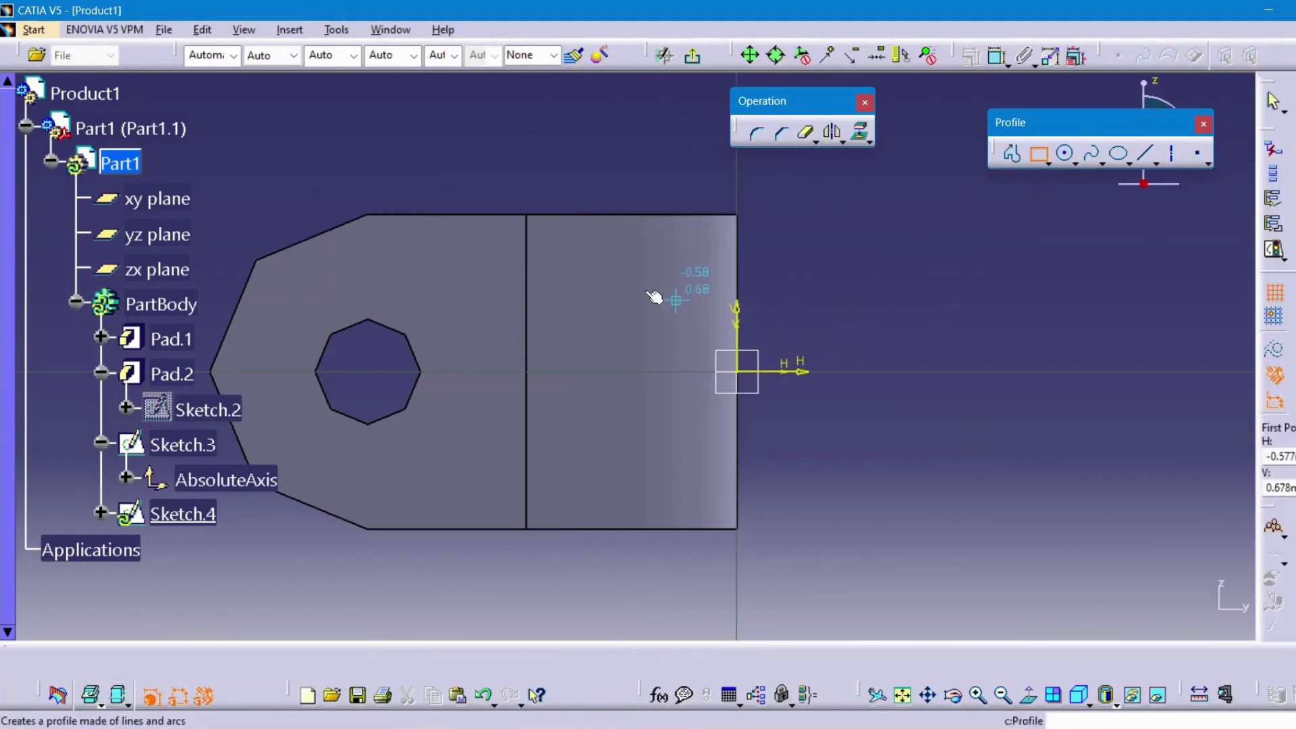
{"action": "left_click", "coordinate": [526, 255]}
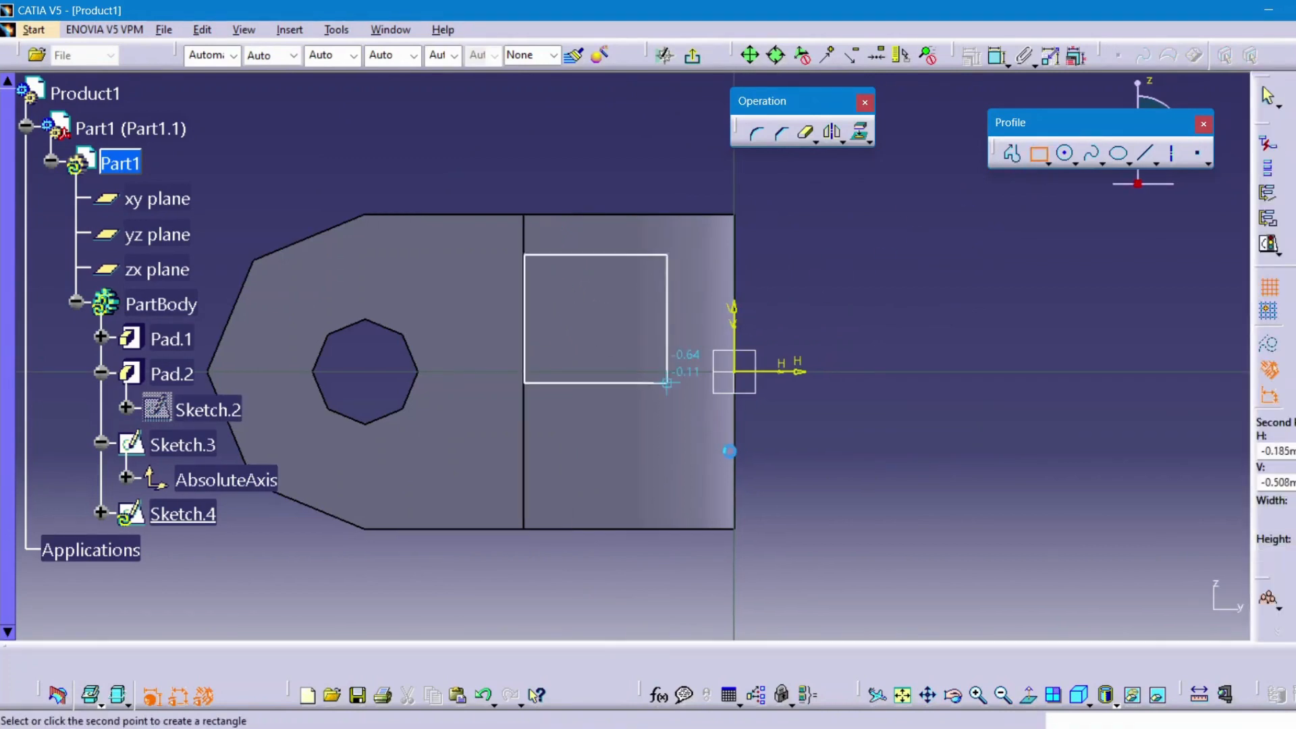
{"action": "left_click", "coordinate": [741, 501]}
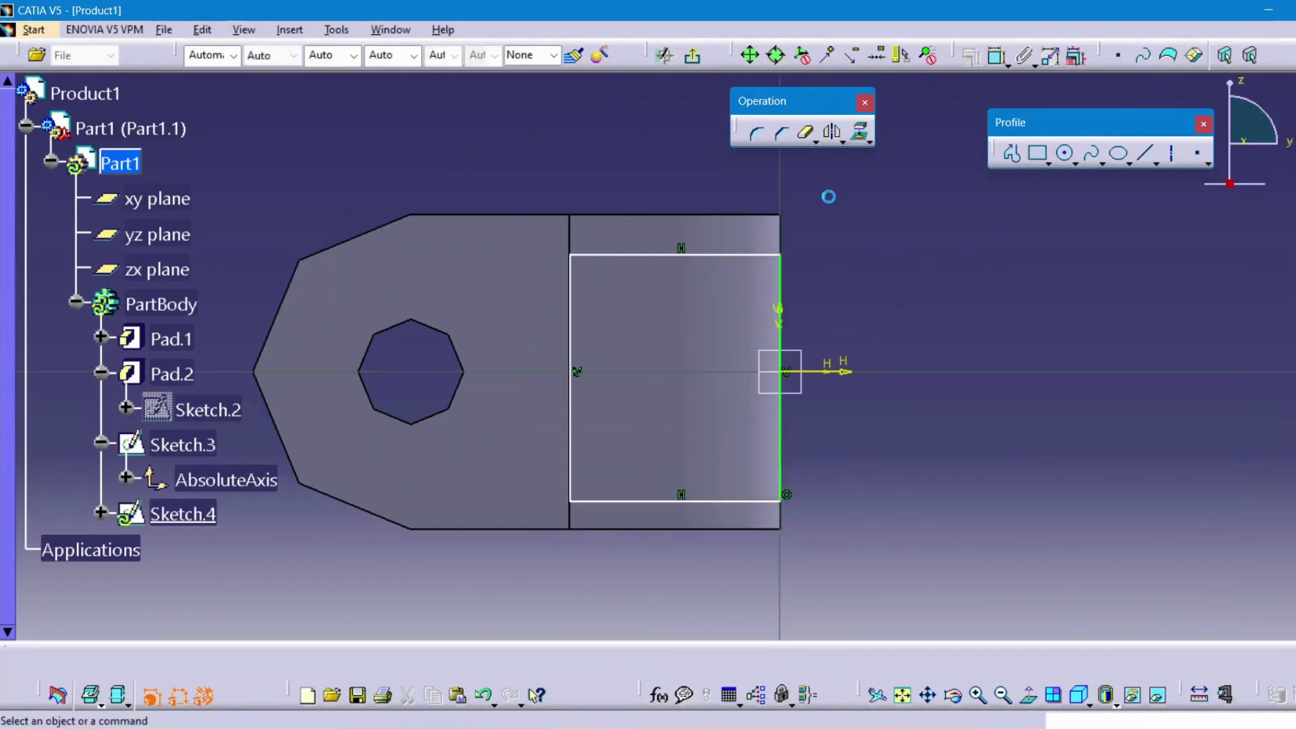
Step: Dimension the gap between the rectangle's upper side and the plate's upper edge and set it to 0.5 mm
{"action": "left_click", "coordinate": [765, 214]}
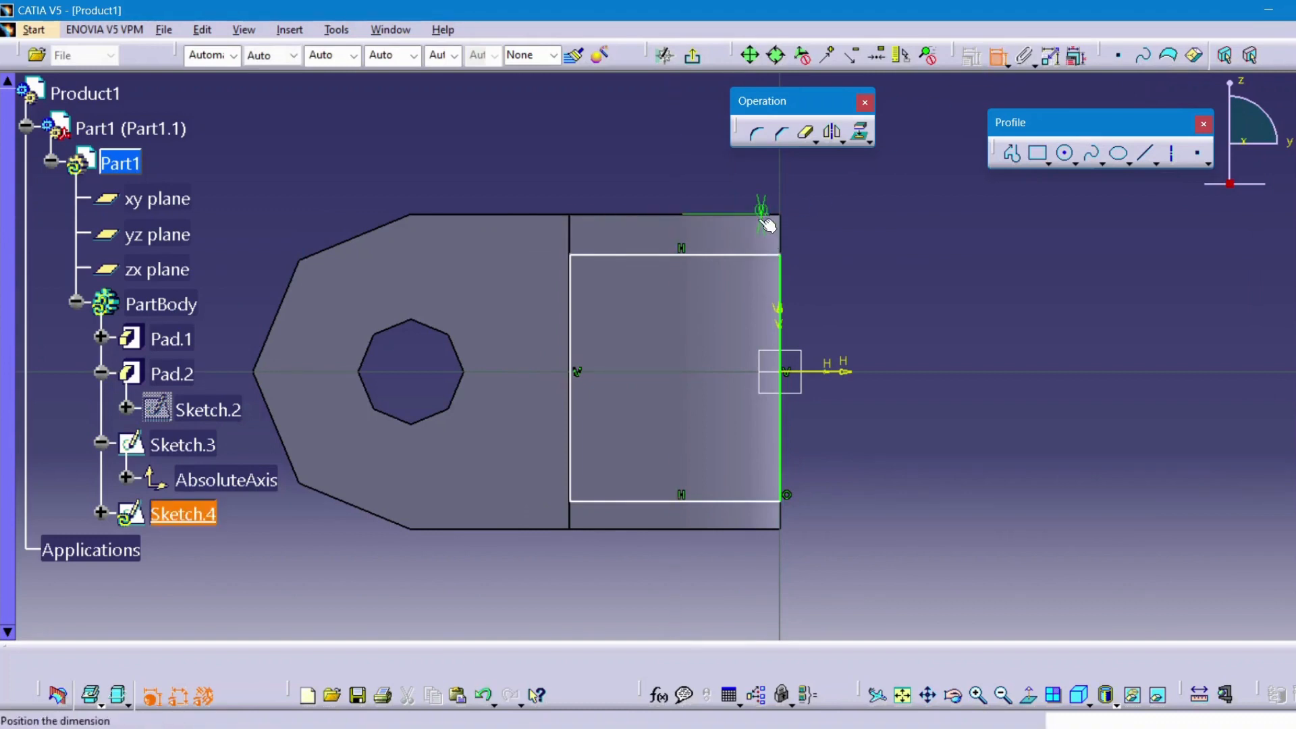
{"action": "left_click", "coordinate": [766, 254]}
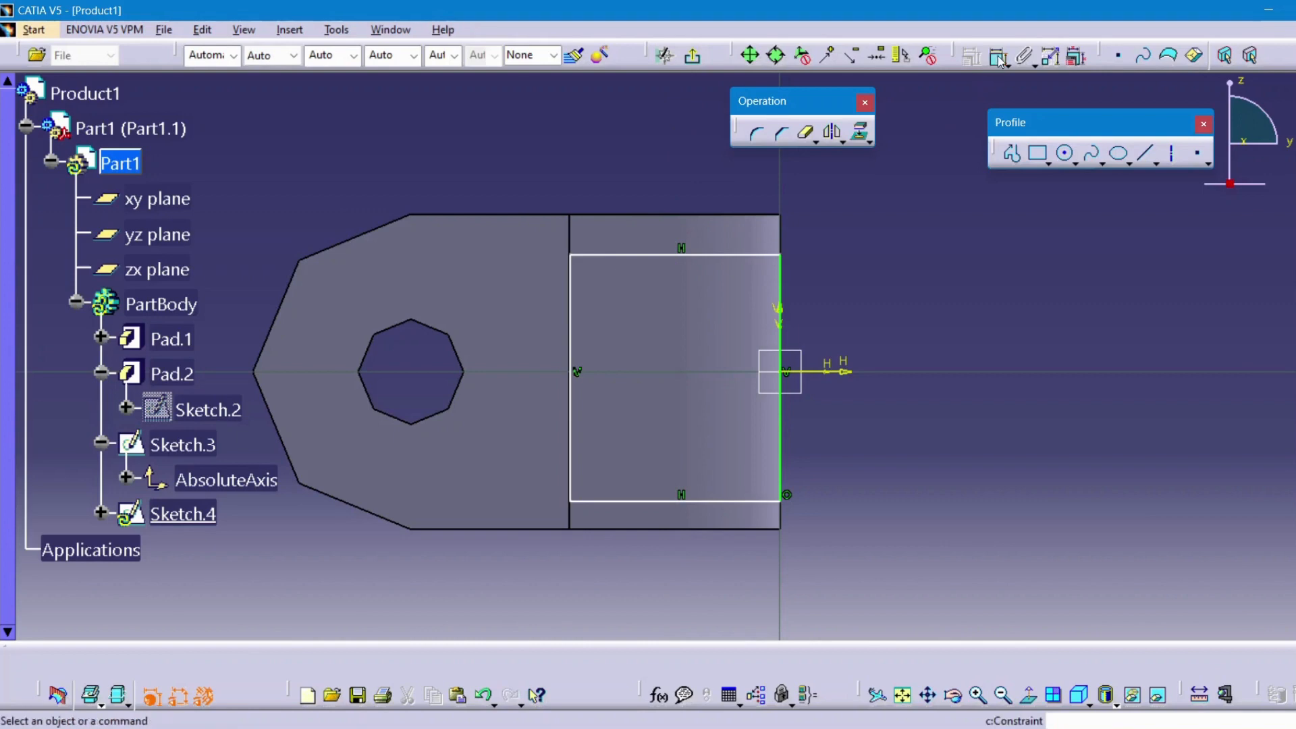
{"action": "left_click", "coordinate": [824, 203]}
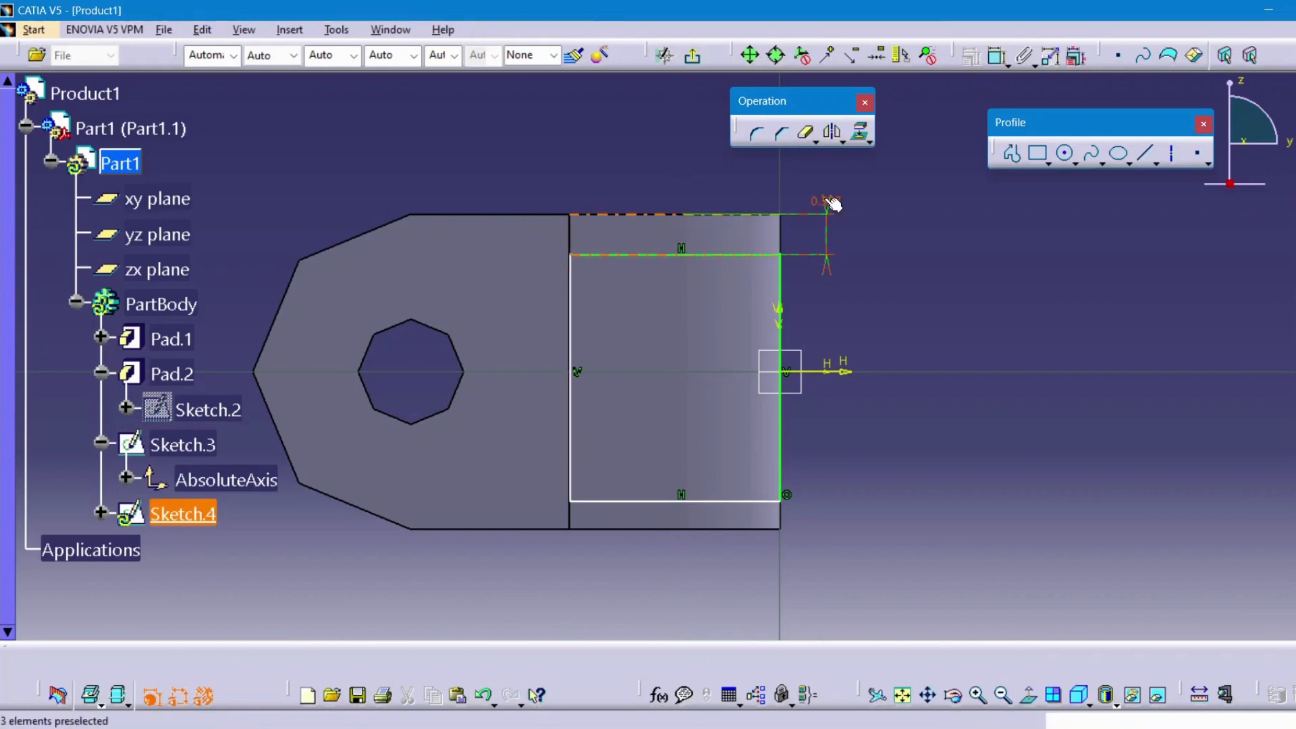
{"action": "double_click", "coordinate": [822, 197]}
{"action": "type", "text": "0.54"}
{"action": "key", "text": "Return"}
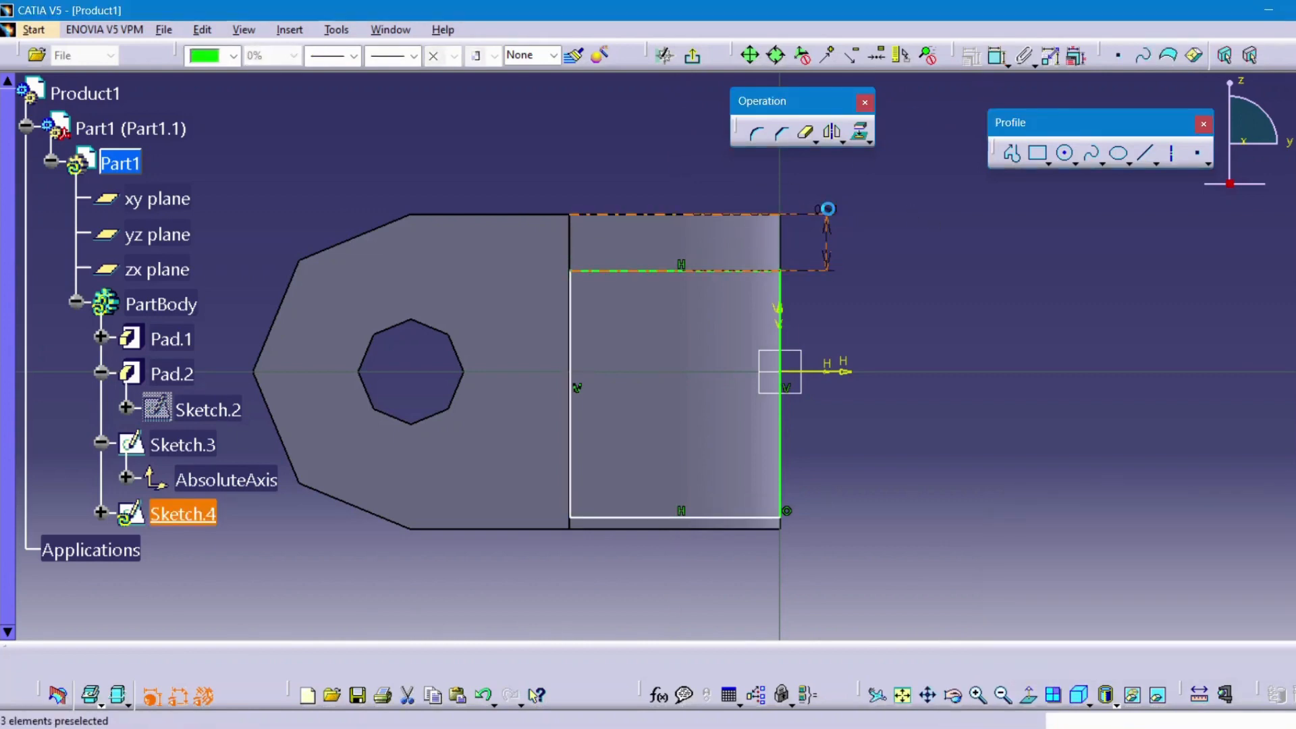
{"action": "double_click", "coordinate": [827, 208]}
{"action": "type", "text": "0.5mm"}
{"action": "key", "text": "Return"}
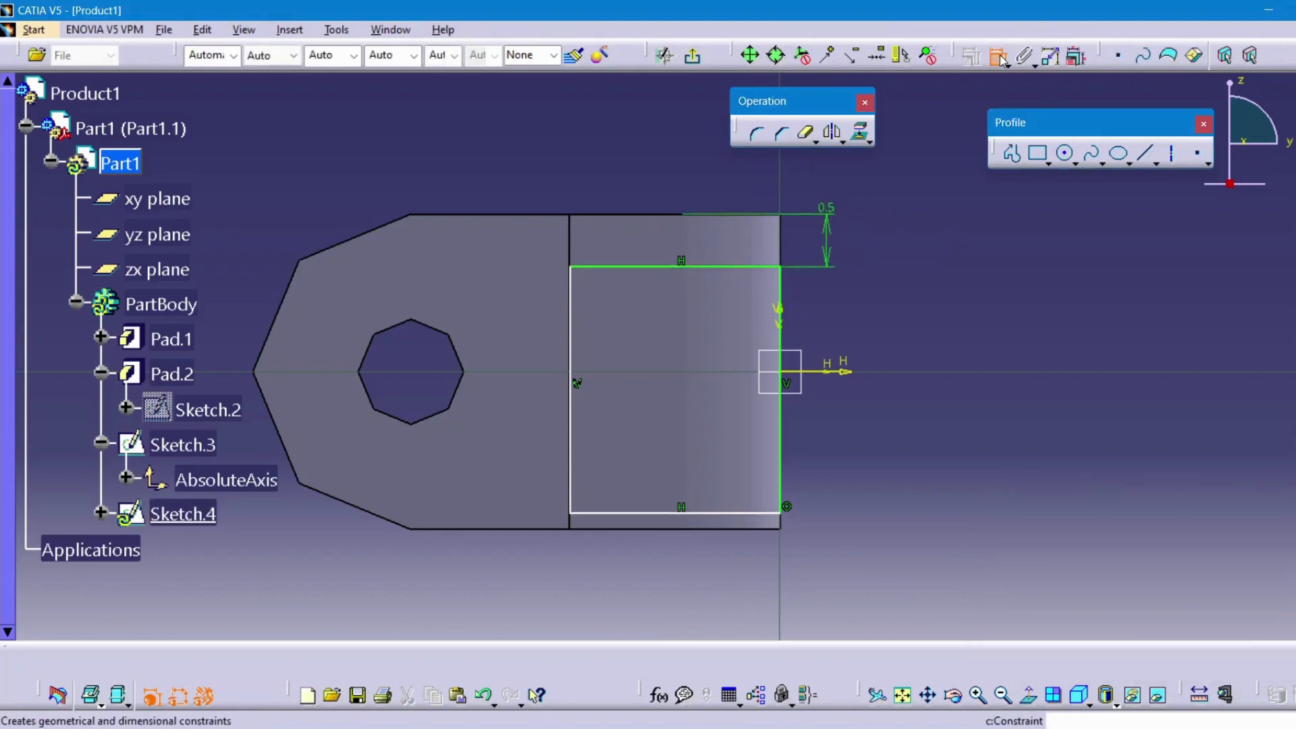
Step: Dimension the gap between the rectangle's lower side and the plate's lower edge and set it to 0.5 mm
{"action": "left_click", "coordinate": [999, 58]}
{"action": "left_click", "coordinate": [756, 513]}
{"action": "left_click", "coordinate": [767, 529]}
{"action": "left_click", "coordinate": [867, 497]}
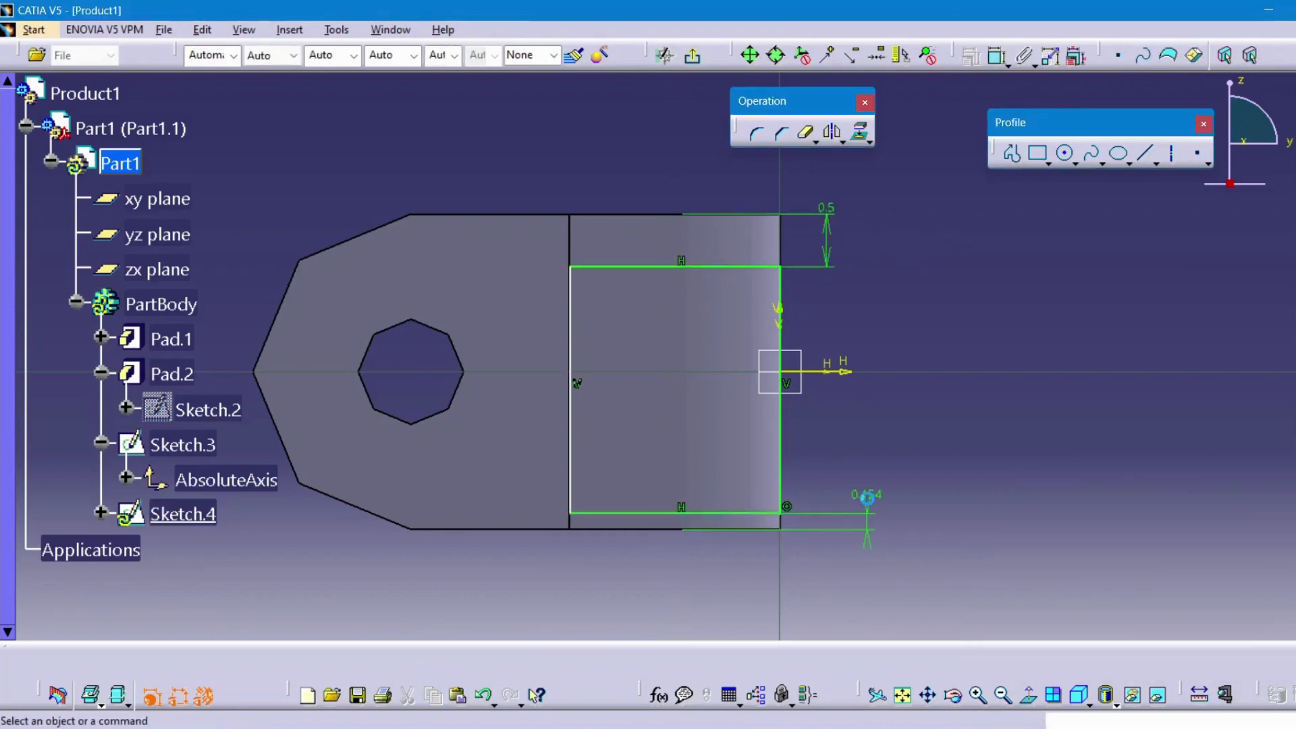
{"action": "double_click", "coordinate": [867, 496]}
{"action": "type", "text": "0.5"}
{"action": "key", "text": "Return"}
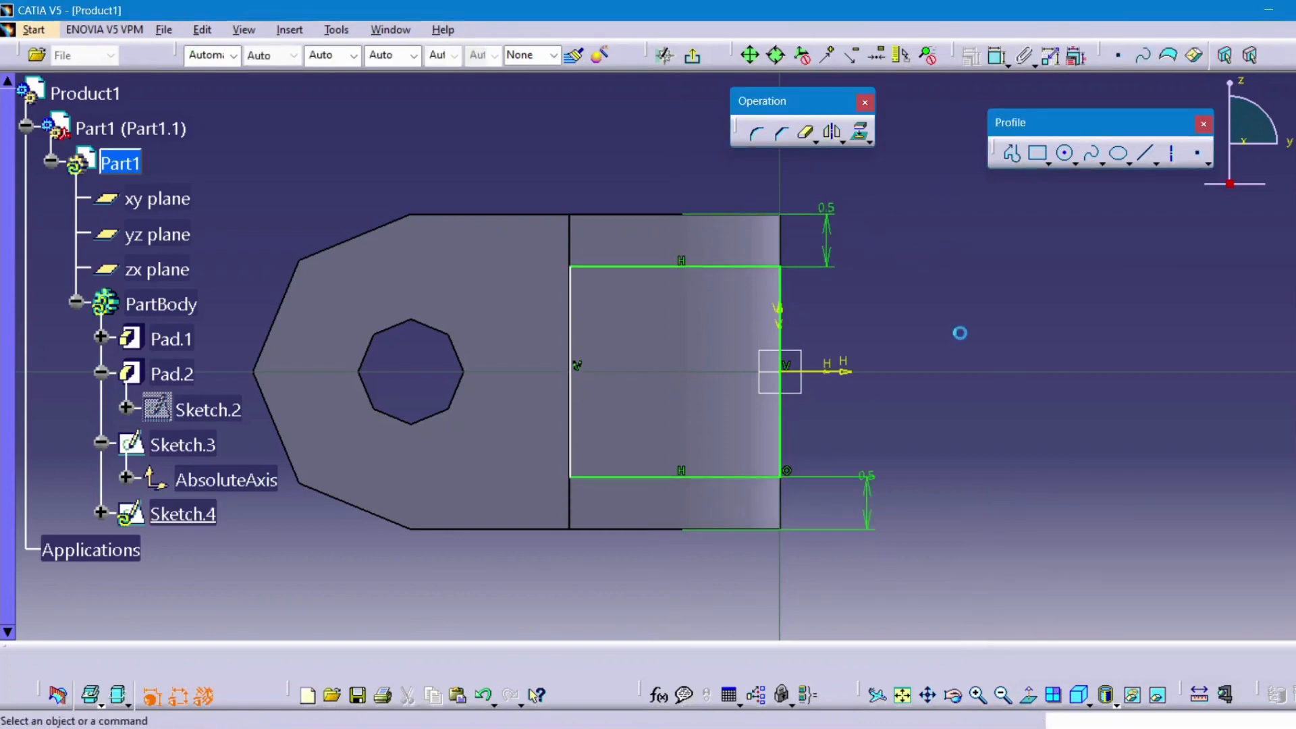
Step: Dimension the rectangle's inner vertical side from the lug block's inner edge and set the offset to 0 mm
{"action": "left_click", "coordinate": [991, 59]}
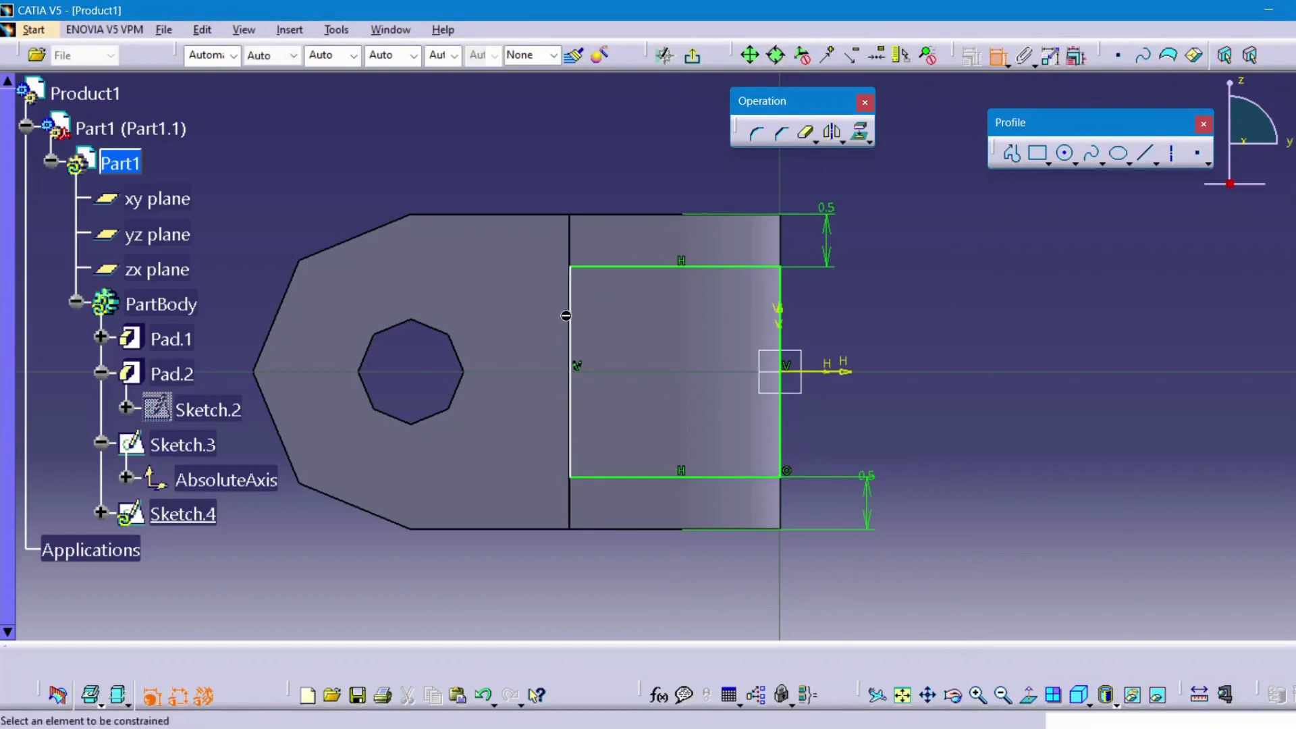
{"action": "left_click", "coordinate": [566, 315]}
{"action": "left_click", "coordinate": [570, 230]}
{"action": "left_click", "coordinate": [569, 177]}
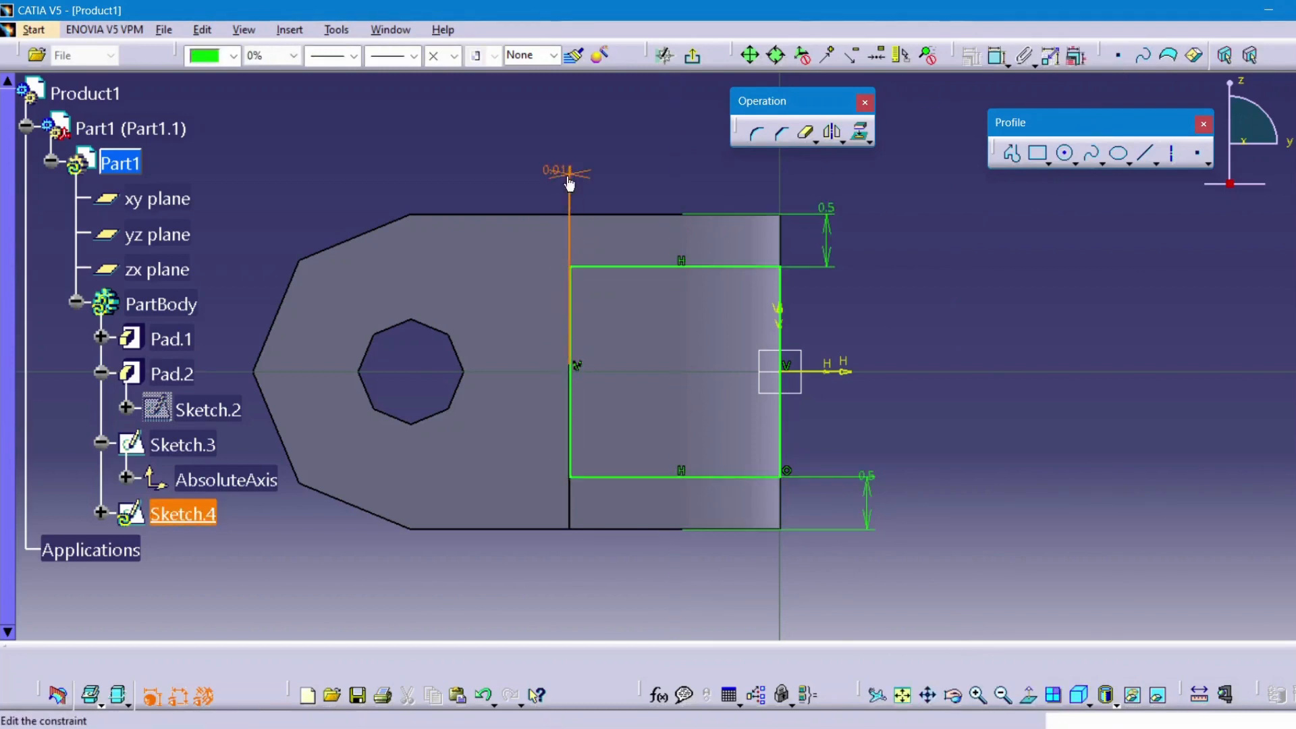
{"action": "double_click", "coordinate": [569, 177]}
{"action": "type", "text": "0.011mm"}
{"action": "key", "text": "Return"}
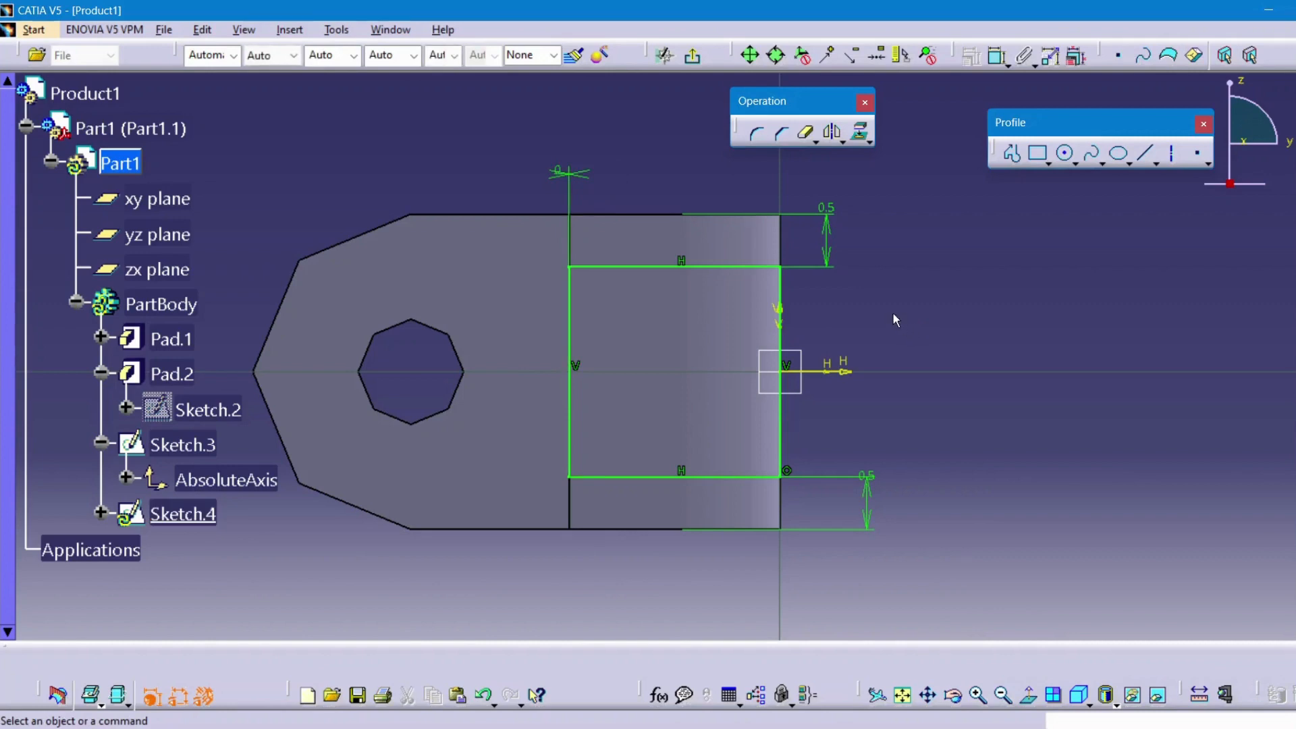
{"action": "left_click", "coordinate": [998, 56]}
{"action": "left_click", "coordinate": [783, 282]}
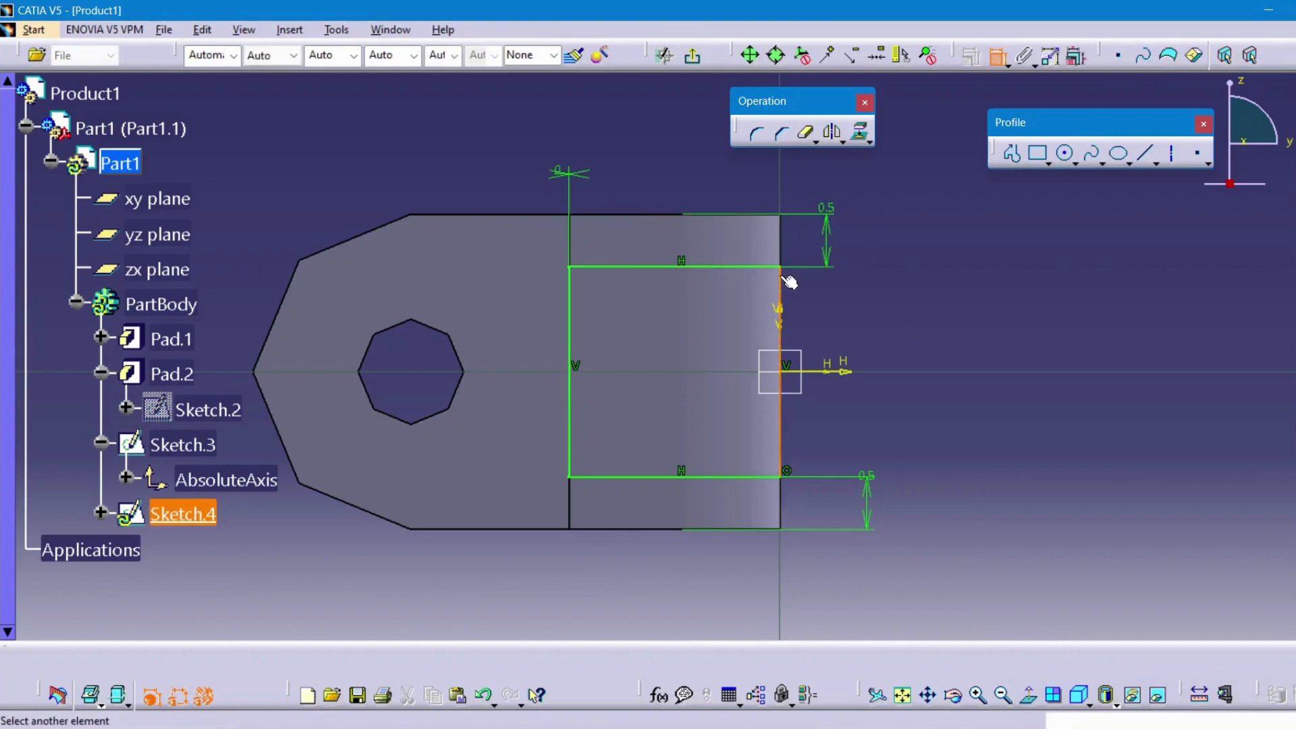
{"action": "key", "text": "Escape"}
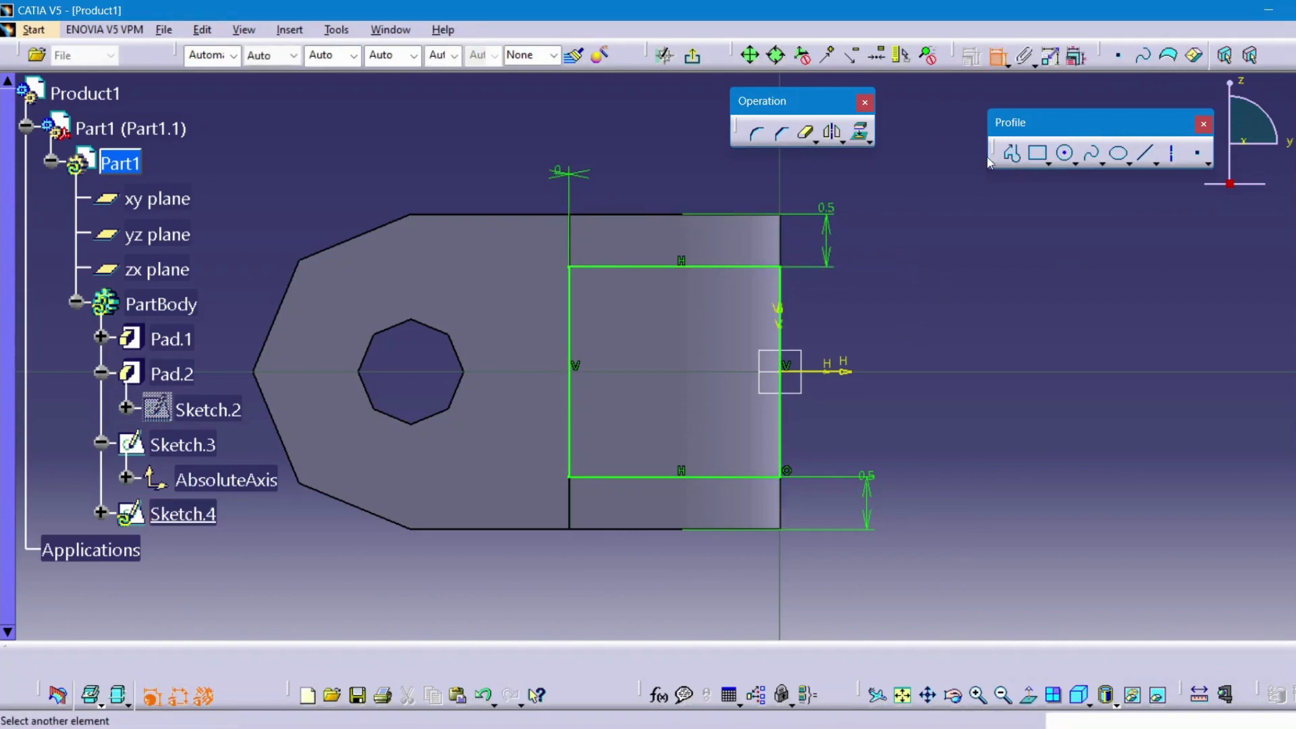
Step: Exit the sketch and cut the rectangle as a pocket 3 mm deep through the lug block, leaving two separate lugs
{"action": "left_click", "coordinate": [694, 58]}
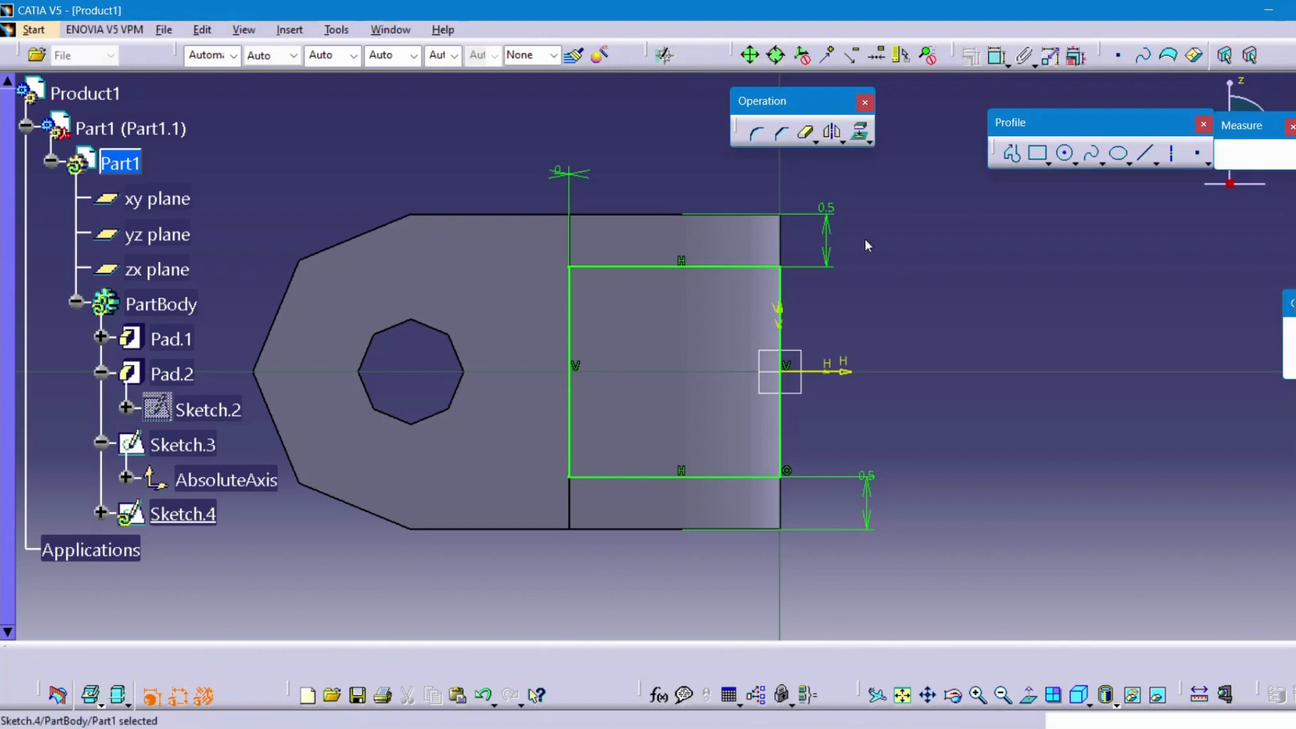
{"action": "left_click", "coordinate": [1292, 337]}
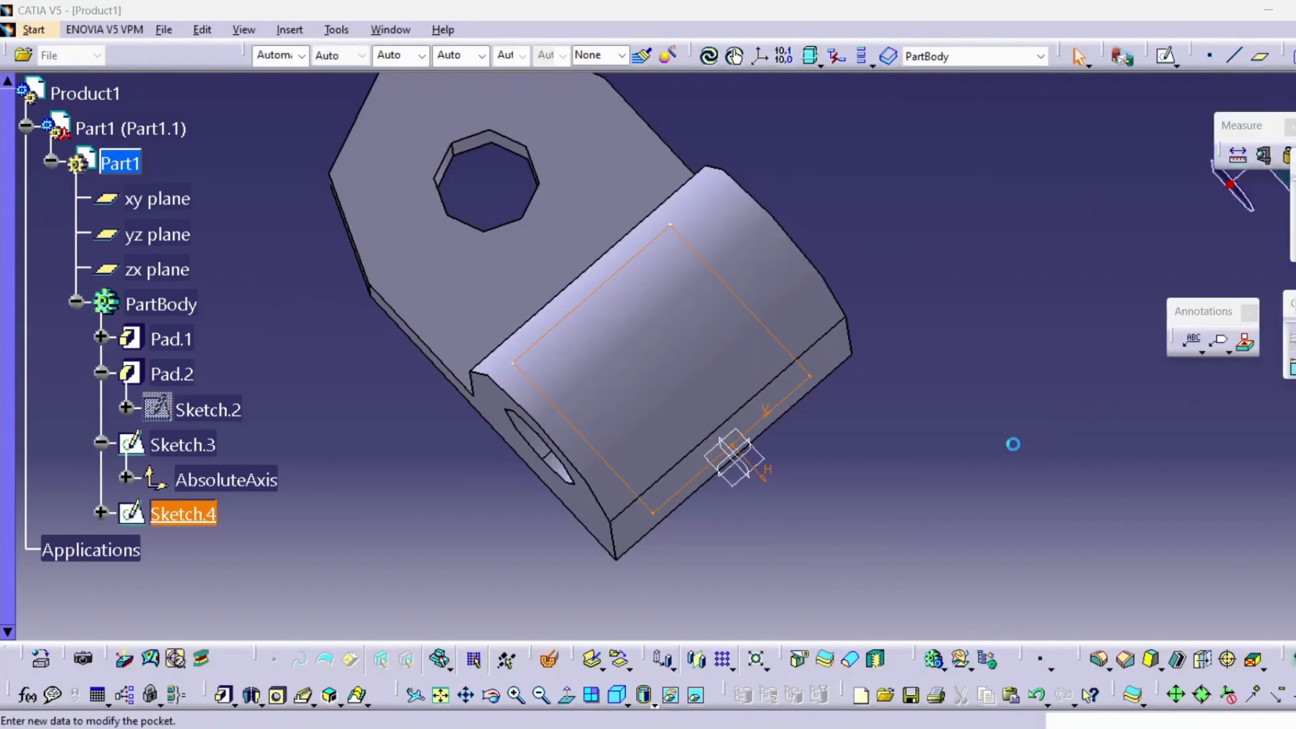
{"action": "mouse_move", "coordinate": [804, 564]}
{"action": "middle_mouse_down"}
{"action": "mouse_move", "coordinate": [602, 432]}
{"action": "mouse_move", "coordinate": [770, 527]}
{"action": "middle_mouse_up"}
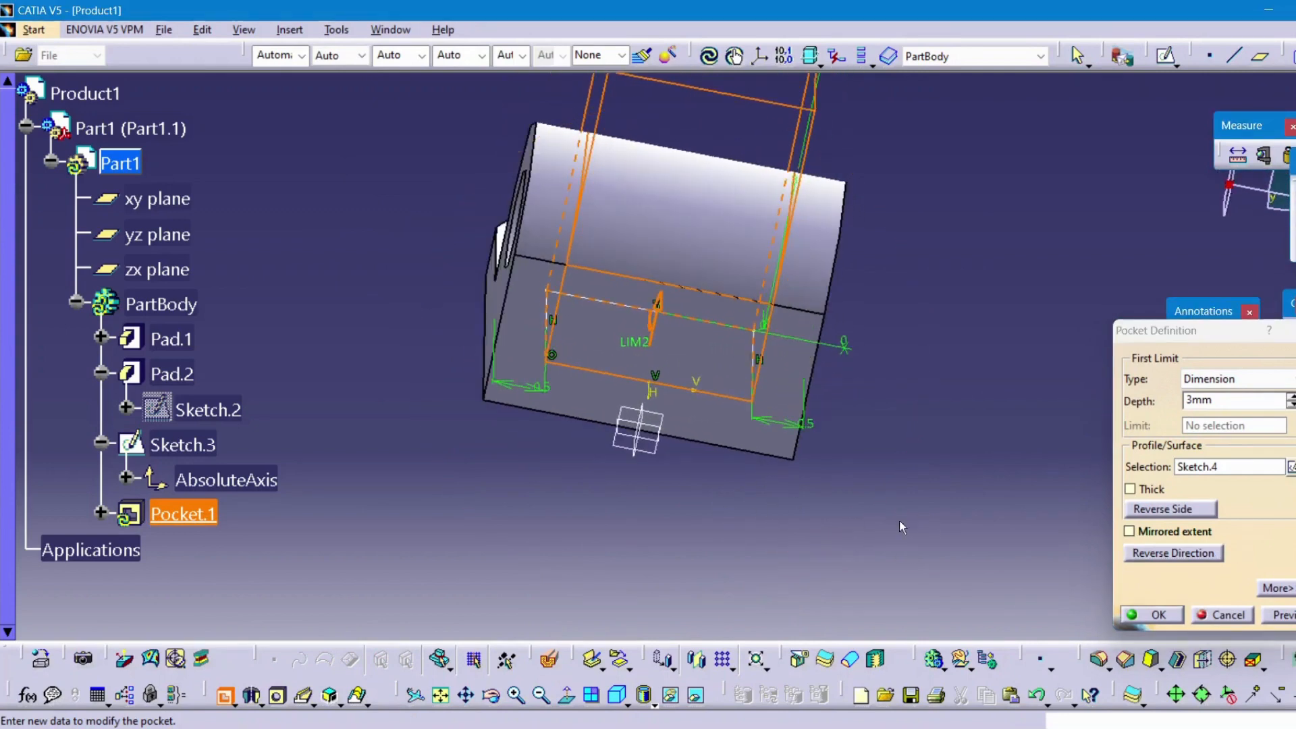
{"action": "left_click", "coordinate": [1162, 615]}
{"action": "middle_click_drag", "start_coordinate": [891, 480], "coordinate": [1294, 471]}
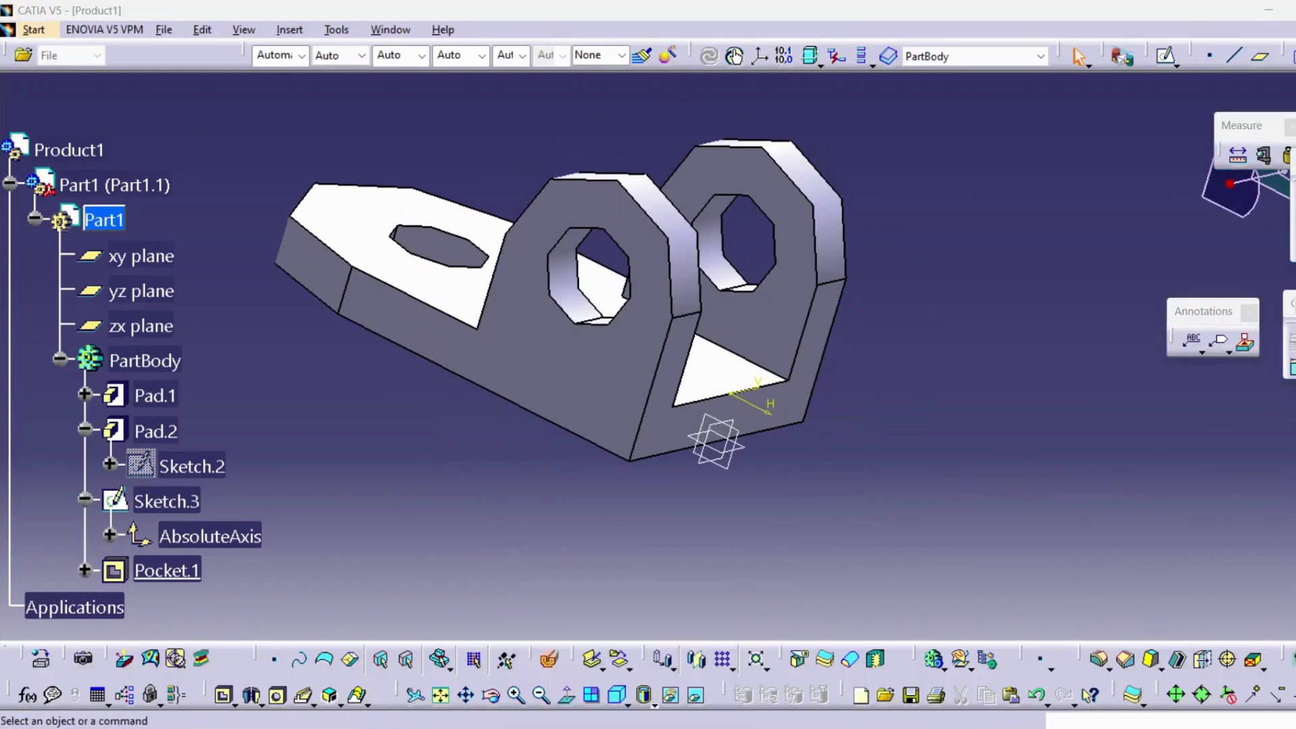
Step: Try to apply a 5 mm edge fillet to the front lug's hole face, and close the fillet definition
{"action": "left_click", "coordinate": [1097, 661]}
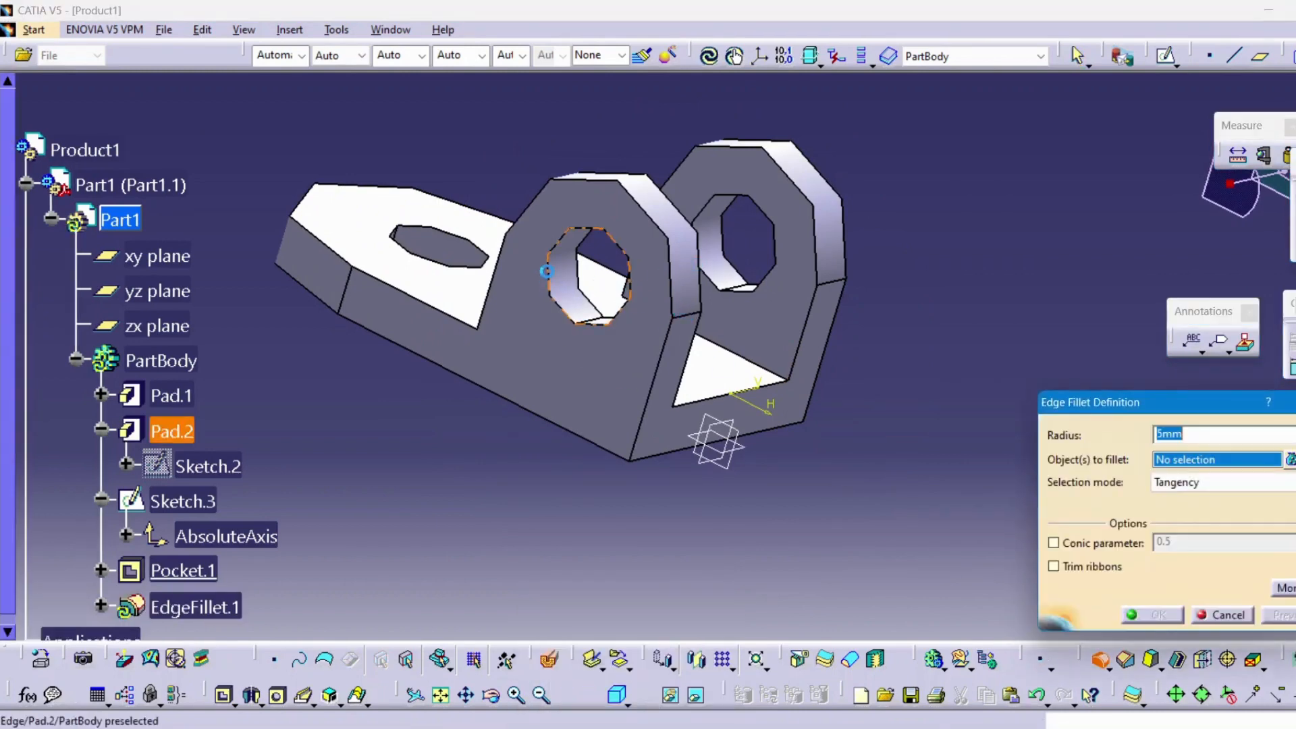
{"action": "left_click", "coordinate": [569, 277]}
{"action": "left_click", "coordinate": [1169, 620]}
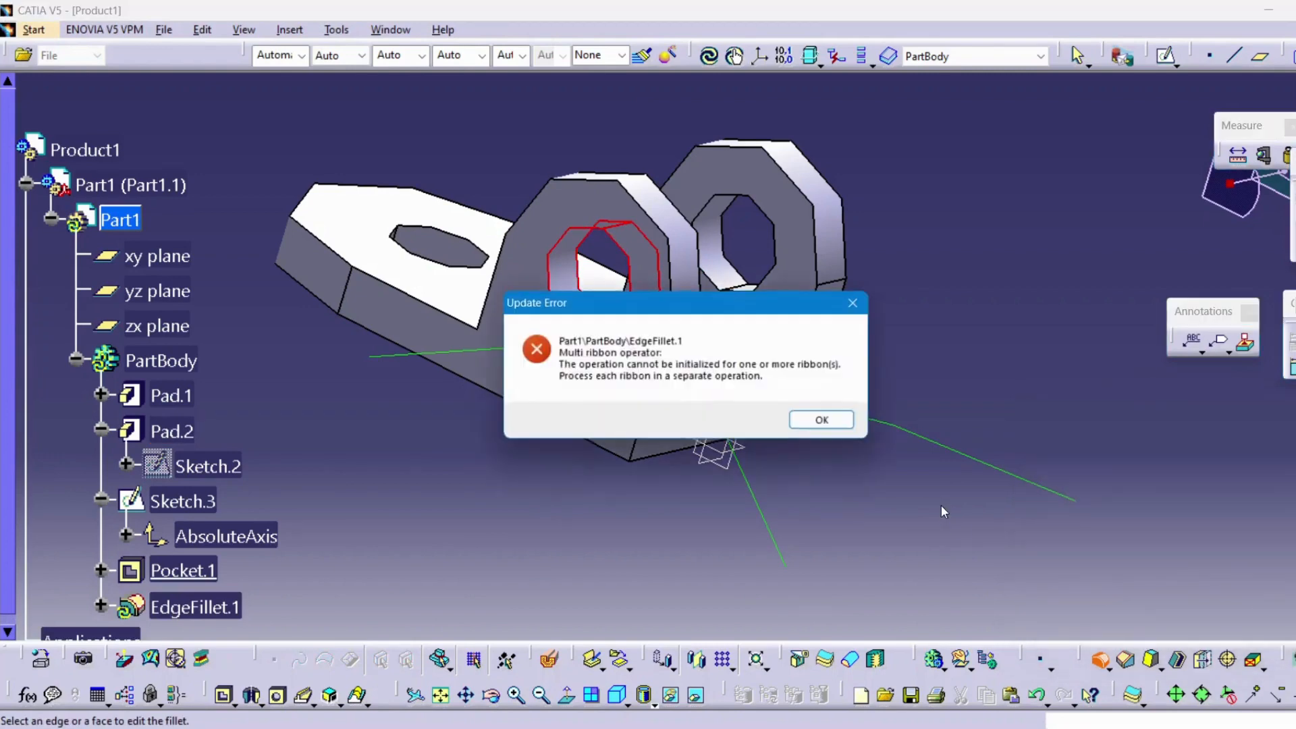
{"action": "left_click", "coordinate": [825, 418]}
{"action": "left_click", "coordinate": [749, 413]}
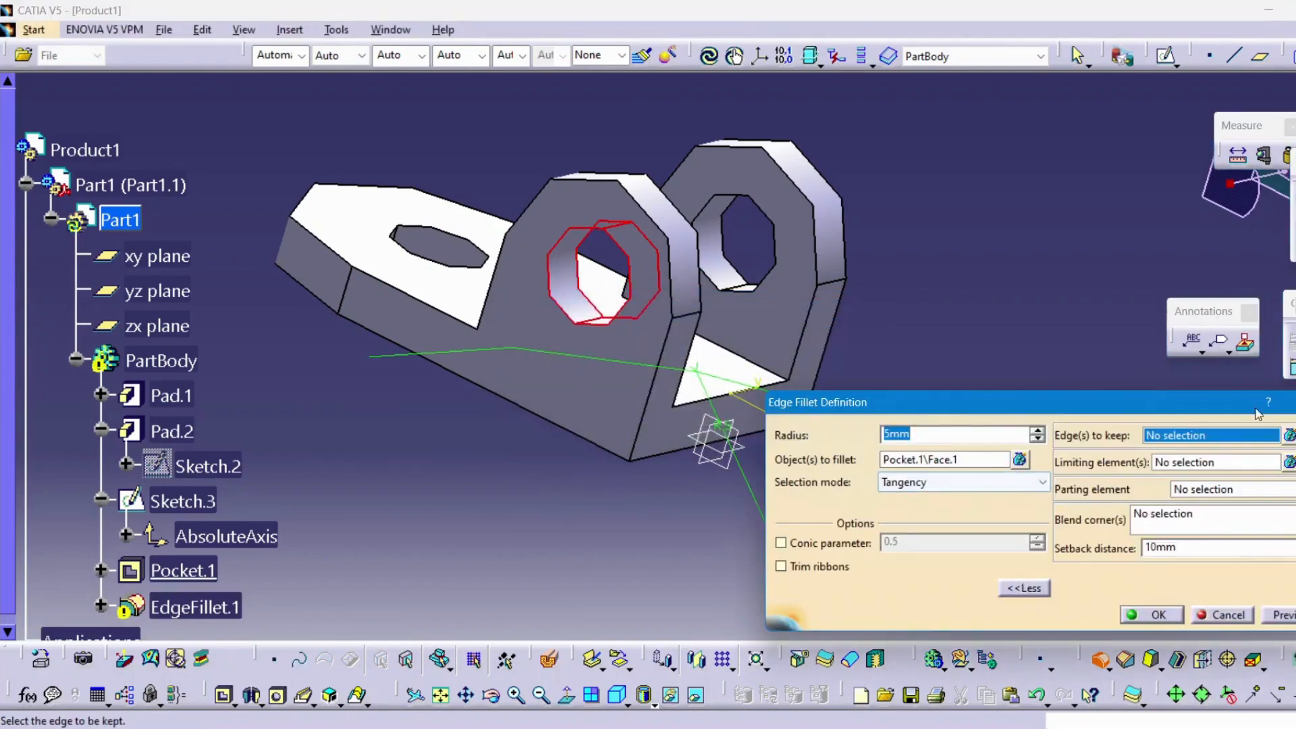
{"action": "left_click", "coordinate": [1292, 403]}
{"action": "mouse_move", "coordinate": [776, 338]}
{"action": "middle_mouse_down"}
{"action": "mouse_move", "coordinate": [561, 311]}
{"action": "mouse_move", "coordinate": [843, 579]}
{"action": "mouse_move", "coordinate": [636, 286]}
{"action": "mouse_move", "coordinate": [816, 301]}
{"action": "mouse_move", "coordinate": [867, 322]}
{"action": "mouse_move", "coordinate": [492, 382]}
{"action": "mouse_move", "coordinate": [1099, 477]}
{"action": "mouse_move", "coordinate": [715, 272]}
{"action": "mouse_move", "coordinate": [763, 328]}
{"action": "middle_mouse_up"}
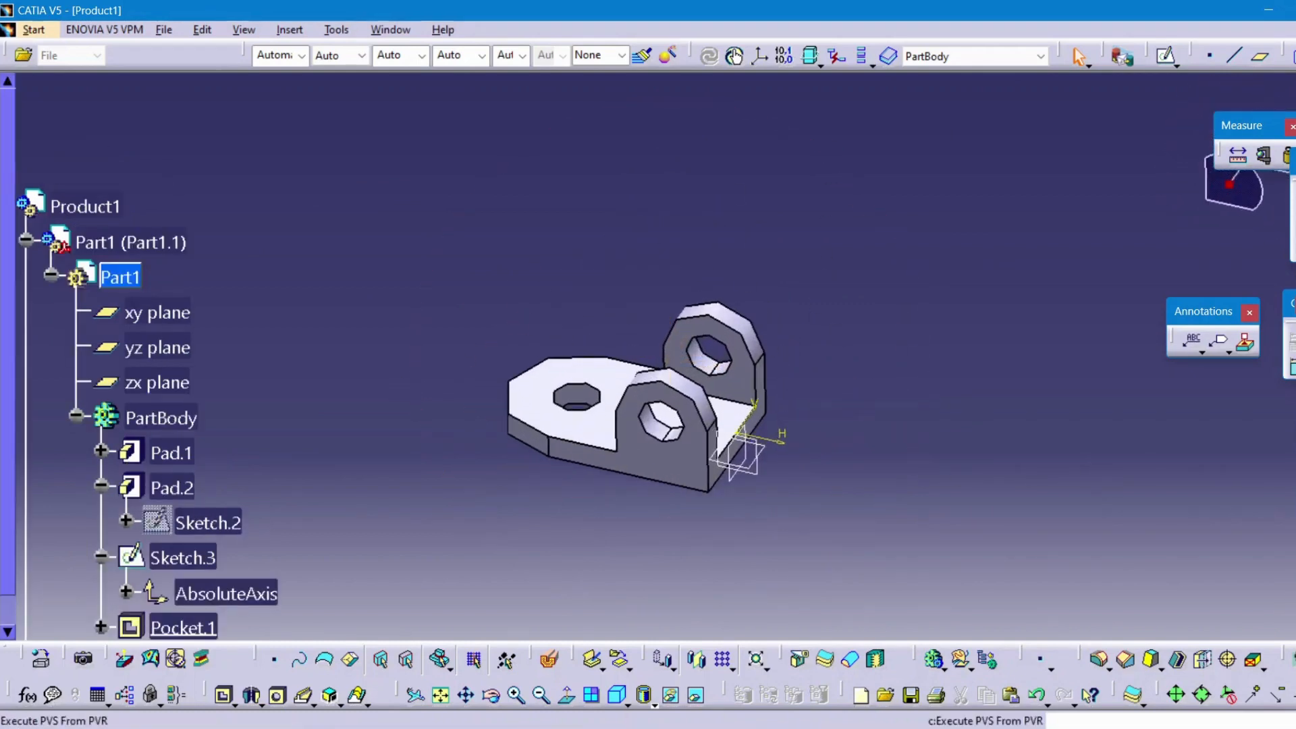